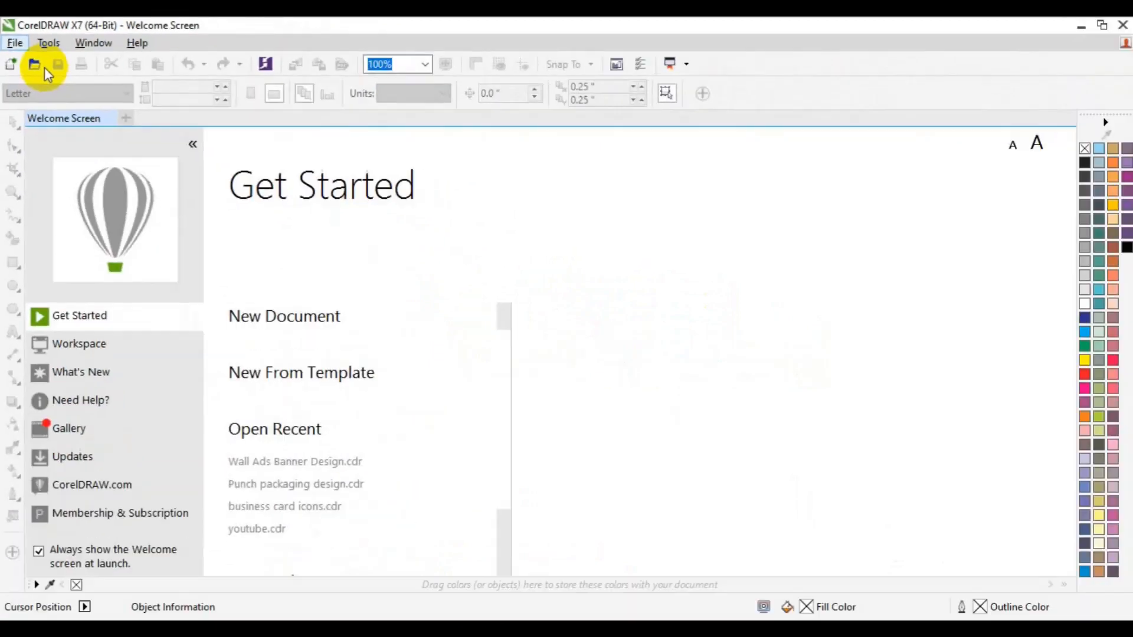
# Set up a new document 'Unique Business card' with width 3.75 in and height 2.25 in.
pyautogui.hotkey('ctrl', 'n')
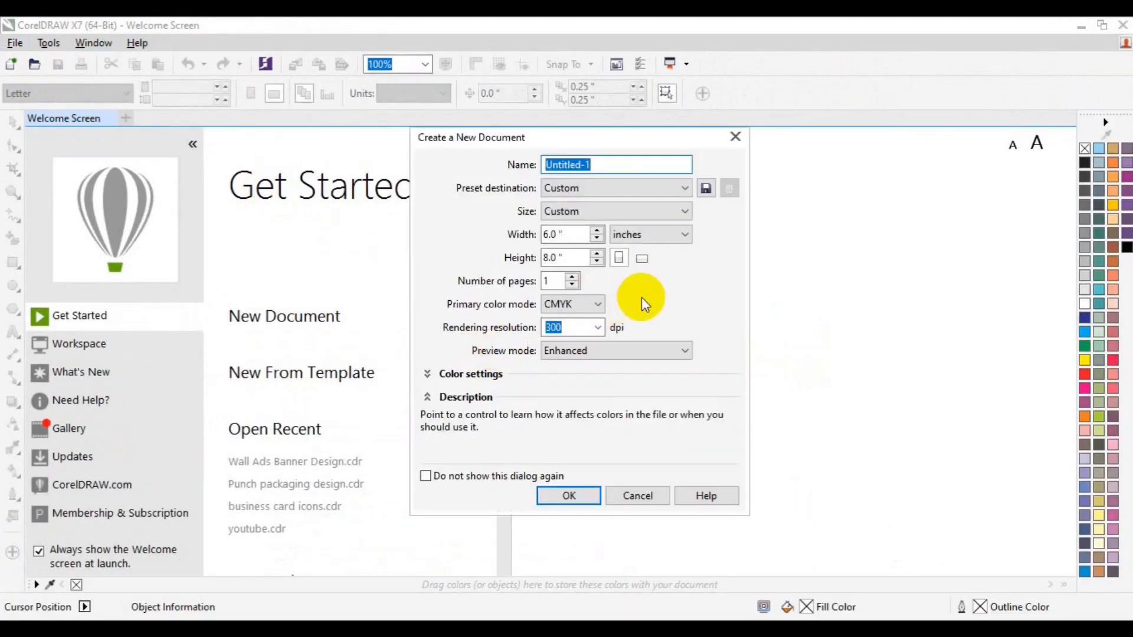
pyautogui.write('Business car')
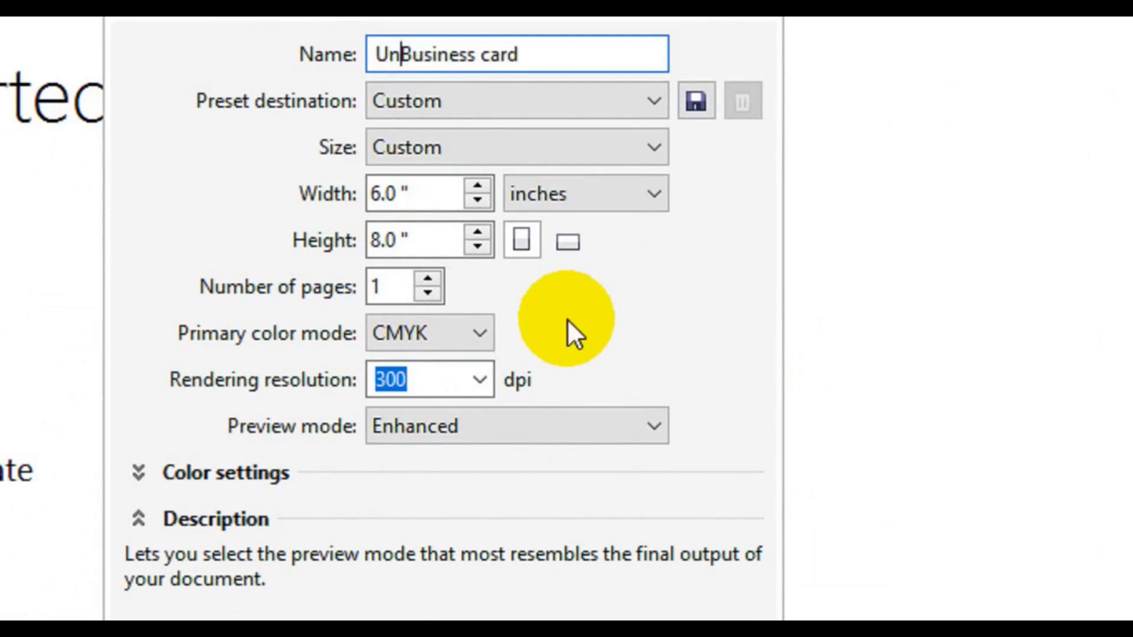
pyautogui.press('Tab')
pyautogui.press('Tab')
pyautogui.press('Tab')
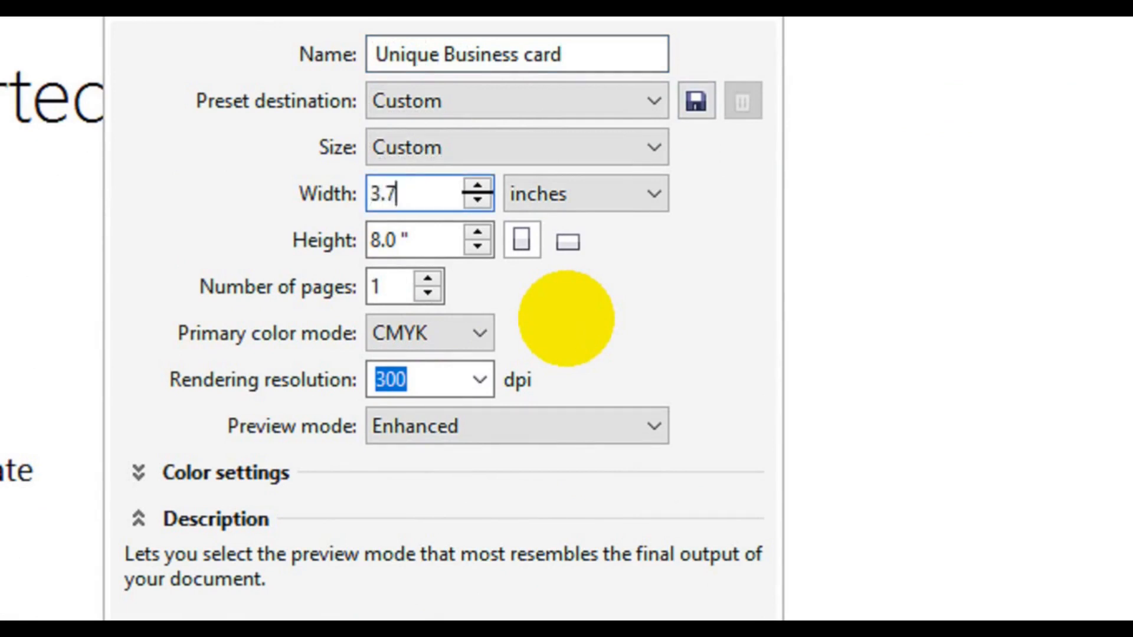
pyautogui.press('Tab')
pyautogui.write('2')
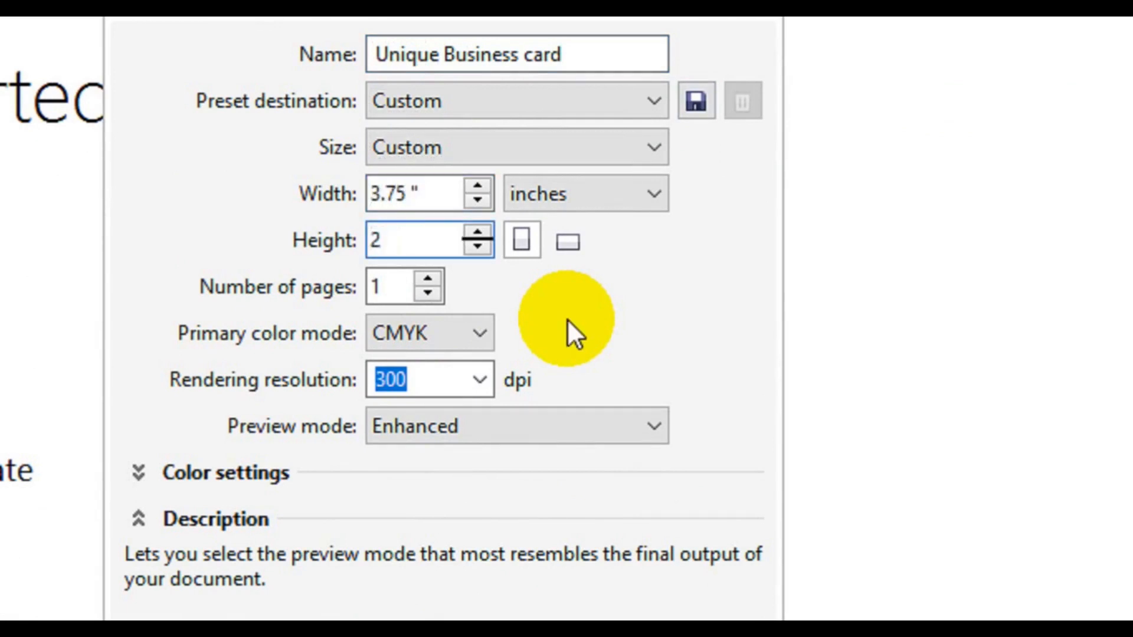
pyautogui.write('.25')
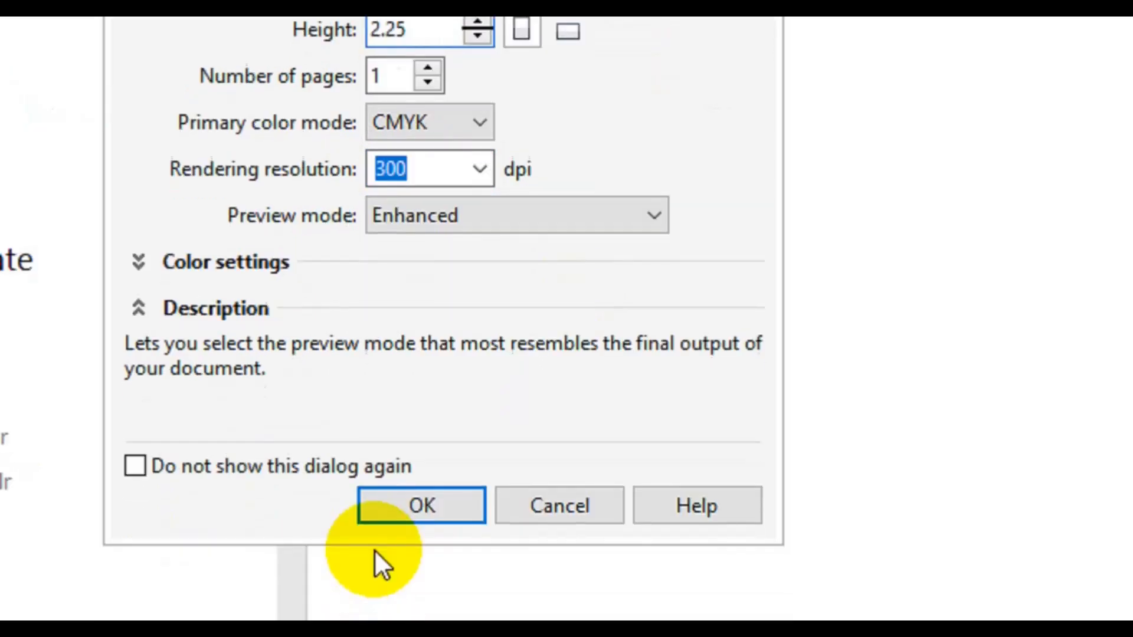
pyautogui.click(405, 502)
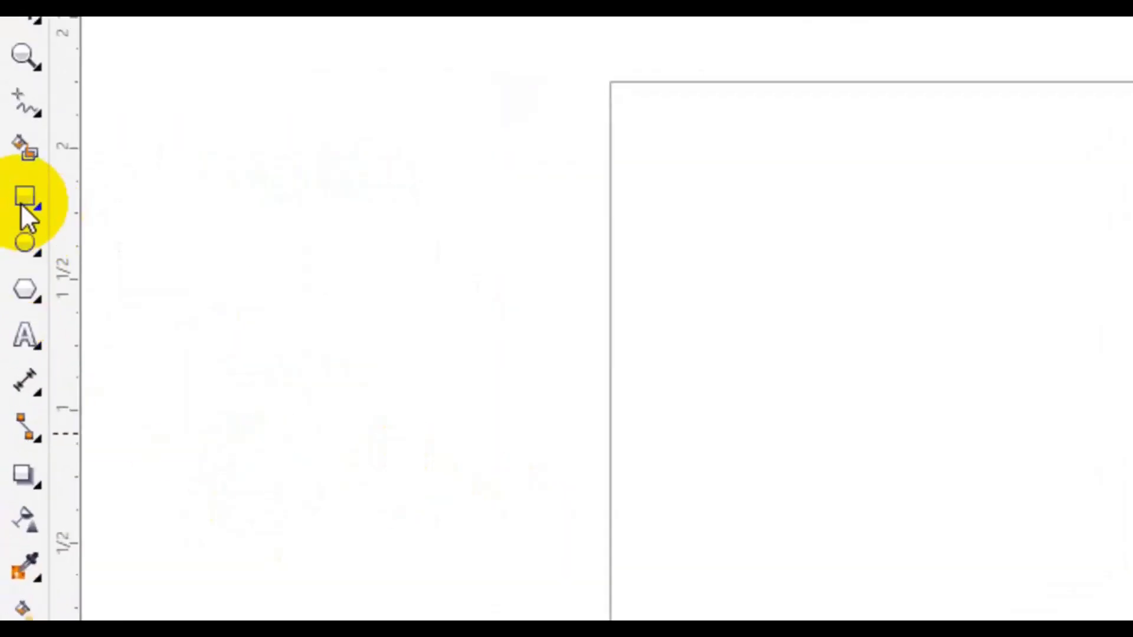
# Make a 3.5 × 2 inch helper rectangle and drag guidelines onto its four edges.
pyautogui.doubleClick(22, 204)
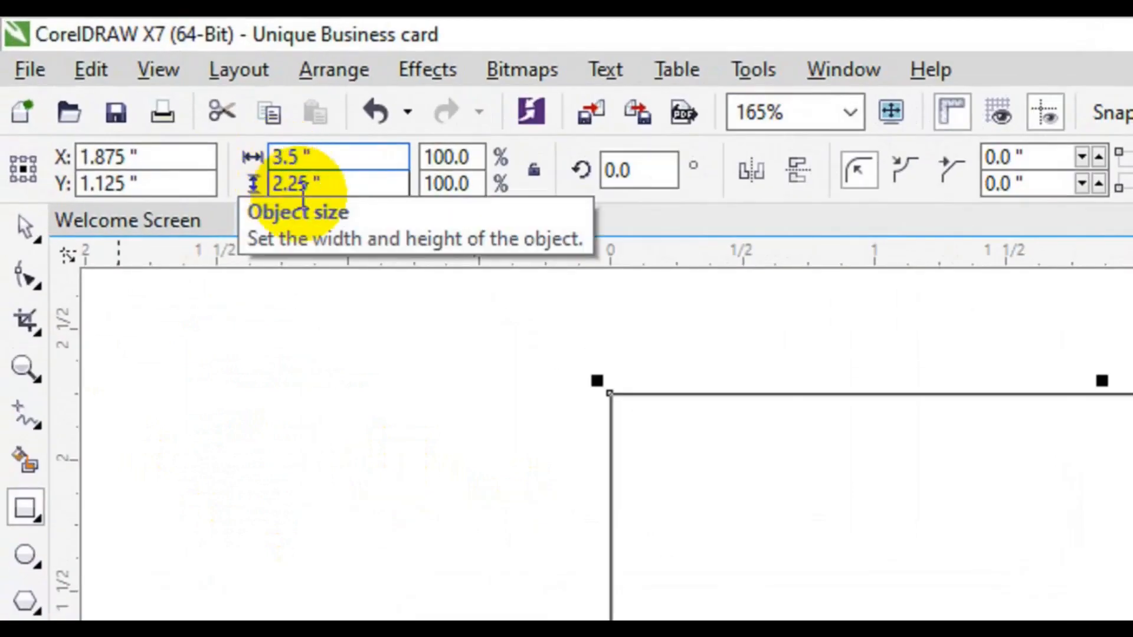
pyautogui.click(303, 186)
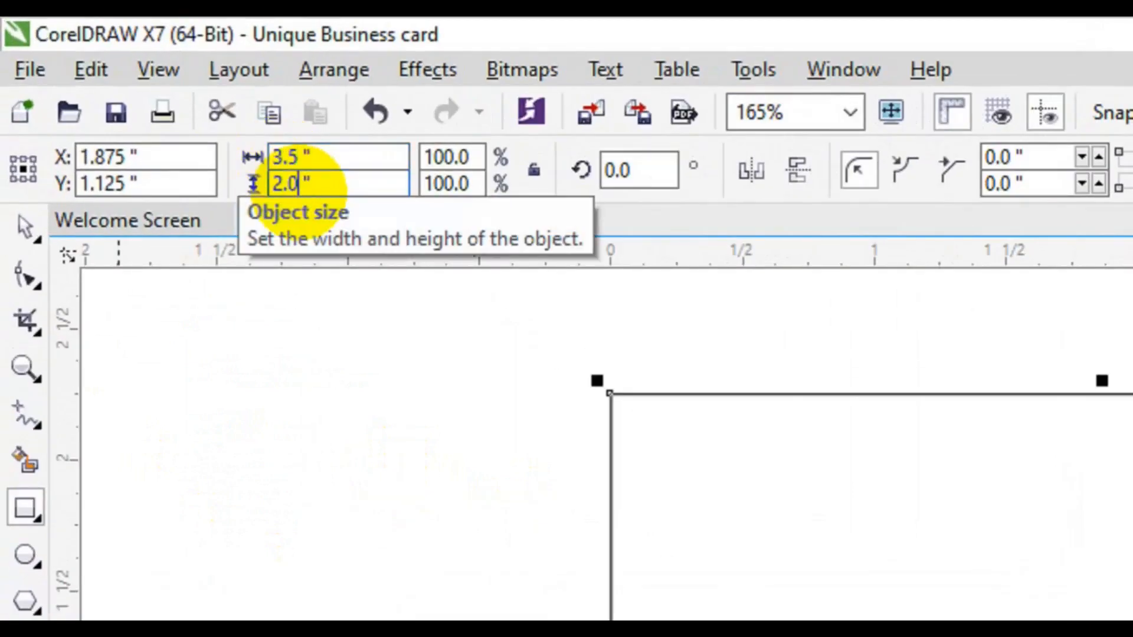
pyautogui.press('Return')
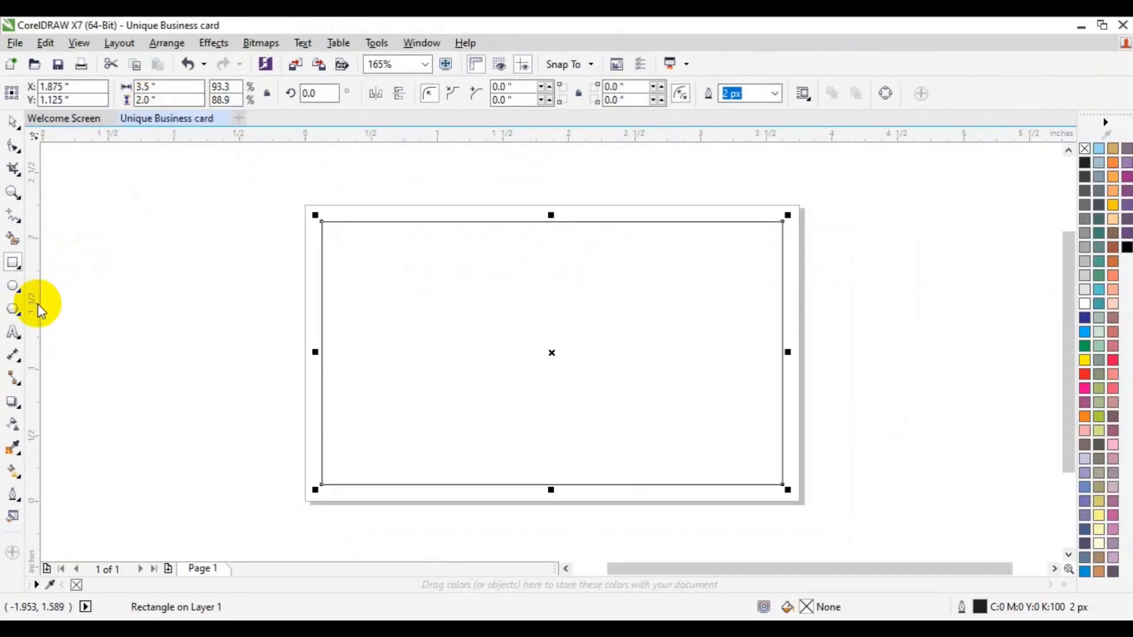
pyautogui.moveTo(46, 313); pyautogui.dragTo(321, 353)
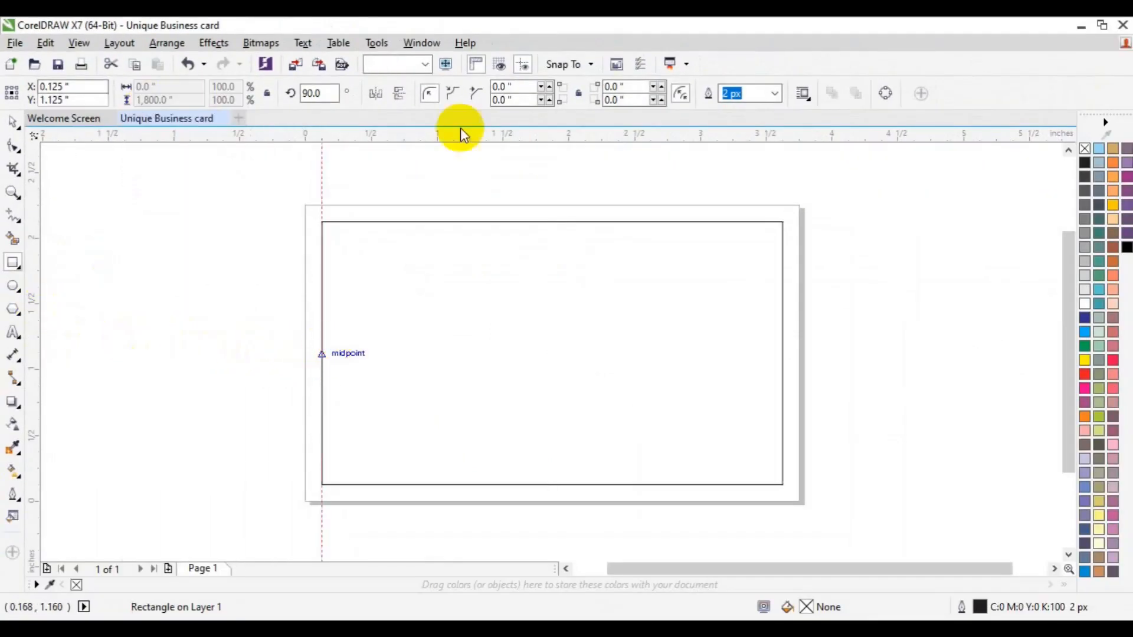
pyautogui.moveTo(466, 136); pyautogui.dragTo(473, 222)
pyautogui.moveTo(512, 140); pyautogui.dragTo(522, 484)
pyautogui.moveTo(39, 449); pyautogui.dragTo(784, 448)
# Resize the helper rectangle to 3.25 × 1.75 inches.
pyautogui.click(619, 413)
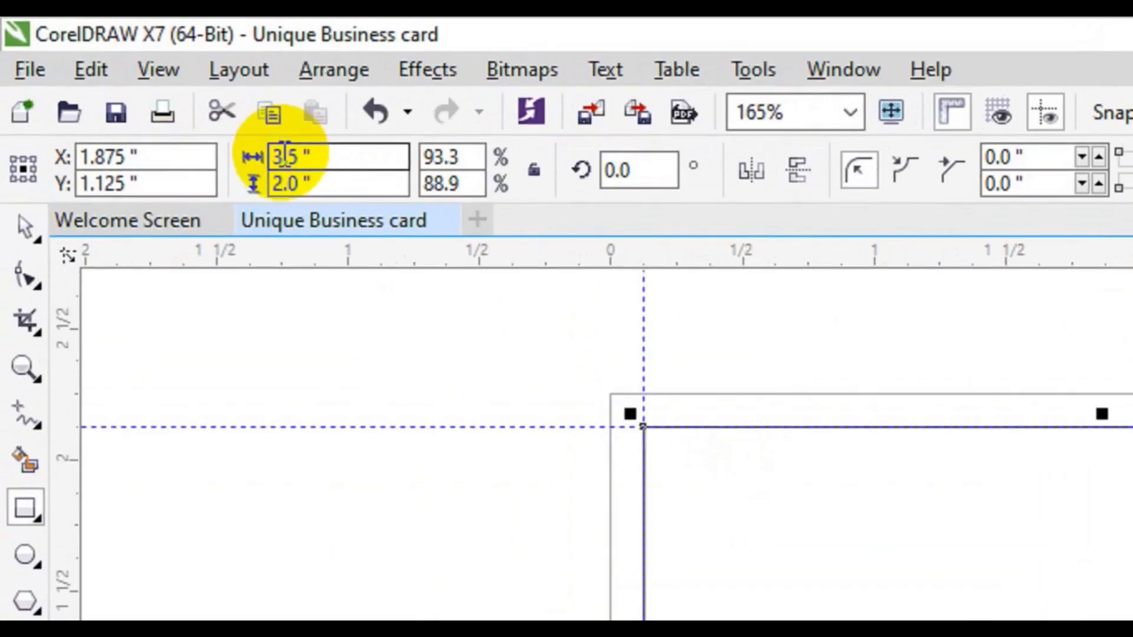
pyautogui.click(189, 110)
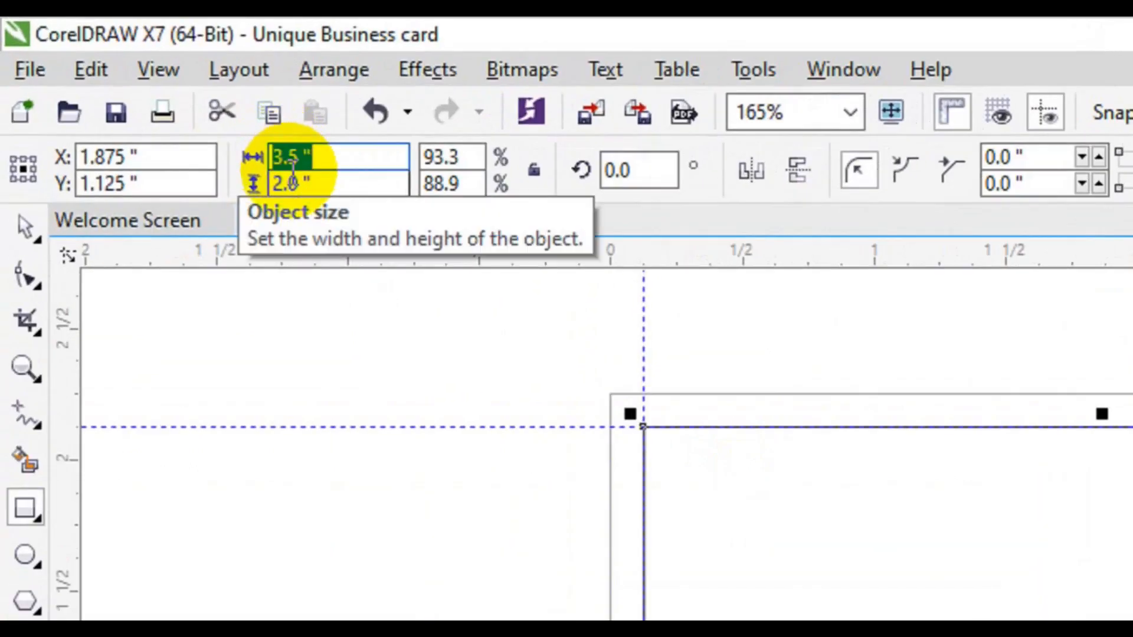
pyautogui.click(295, 155)
pyautogui.write('2')
pyautogui.press('Tab')
pyautogui.write('1')
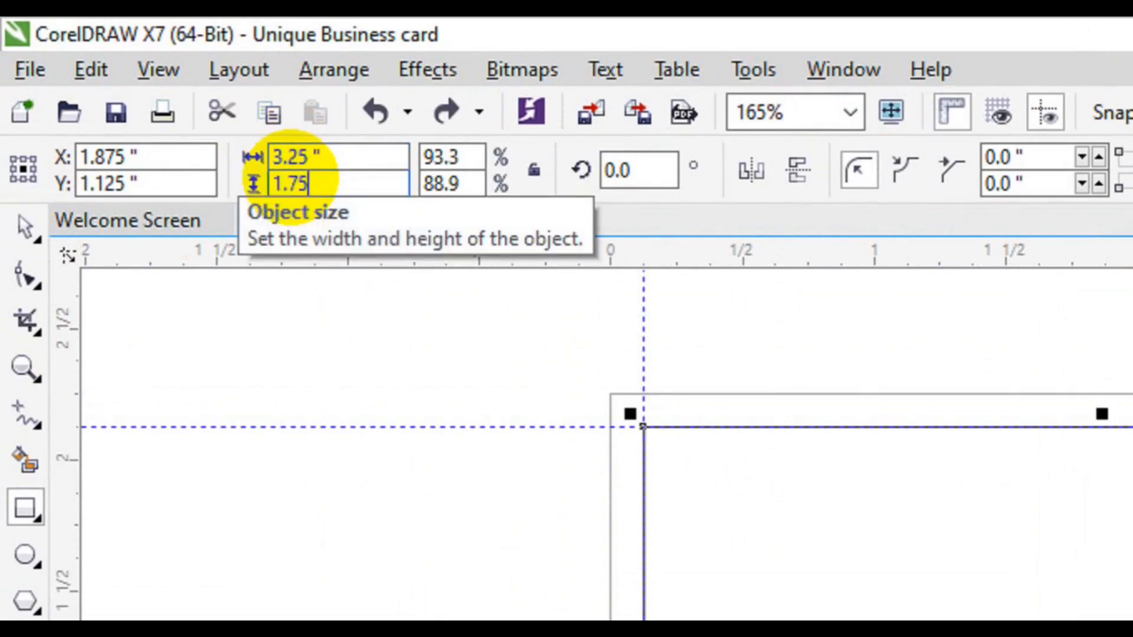
pyautogui.write('.75')
pyautogui.press('Return')
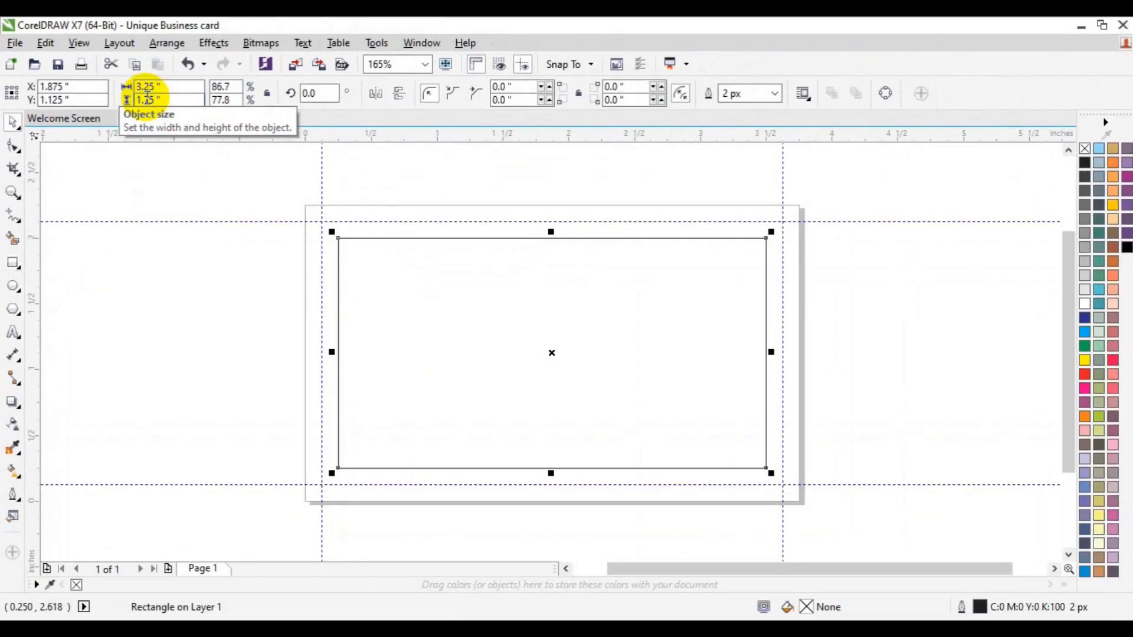
# Add guidelines along the 3.25 × 1.75 inch rectangle's edges, then delete the rectangle.
pyautogui.moveTo(395, 140); pyautogui.dragTo(408, 238)
pyautogui.moveTo(38, 376); pyautogui.dragTo(338, 362)
pyautogui.moveTo(528, 140); pyautogui.dragTo(535, 469)
pyautogui.moveTo(25, 384); pyautogui.dragTo(765, 347)
pyautogui.click(683, 373)
pyautogui.press('Delete')
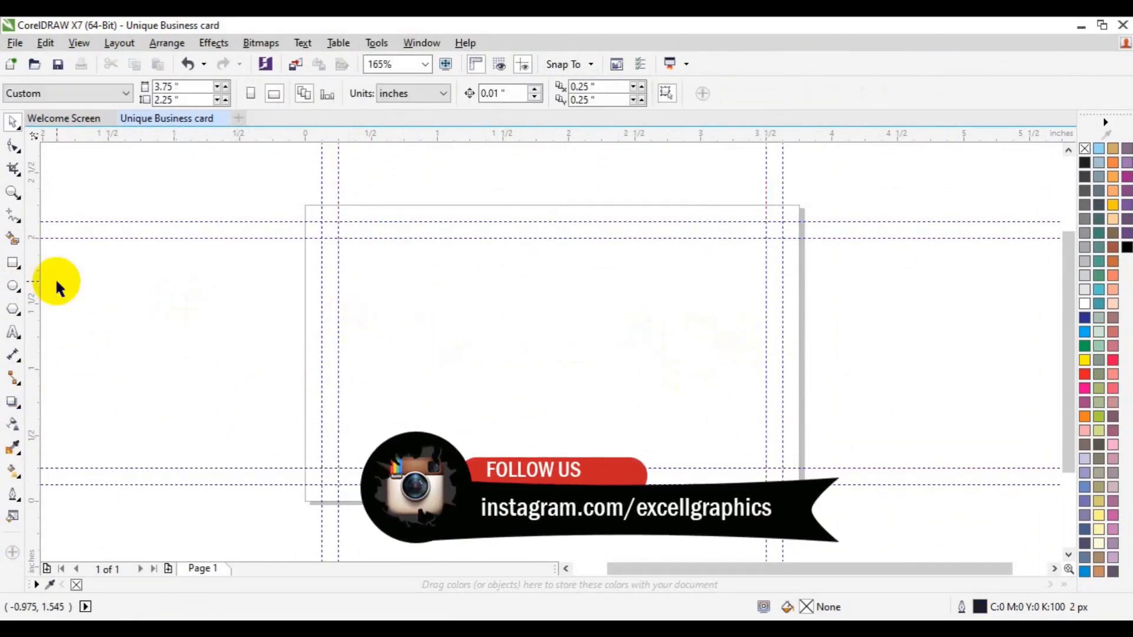
# Draw a page-sized rectangle and fill it blue.
pyautogui.doubleClick(13, 264)
pyautogui.click(162, 376)
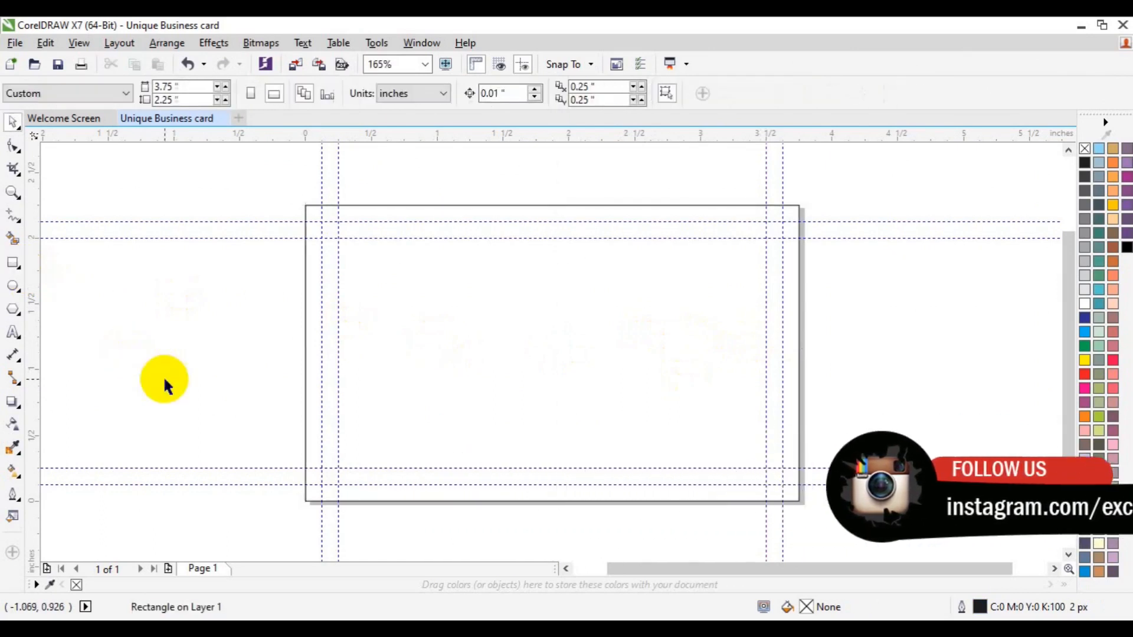
pyautogui.click(13, 264)
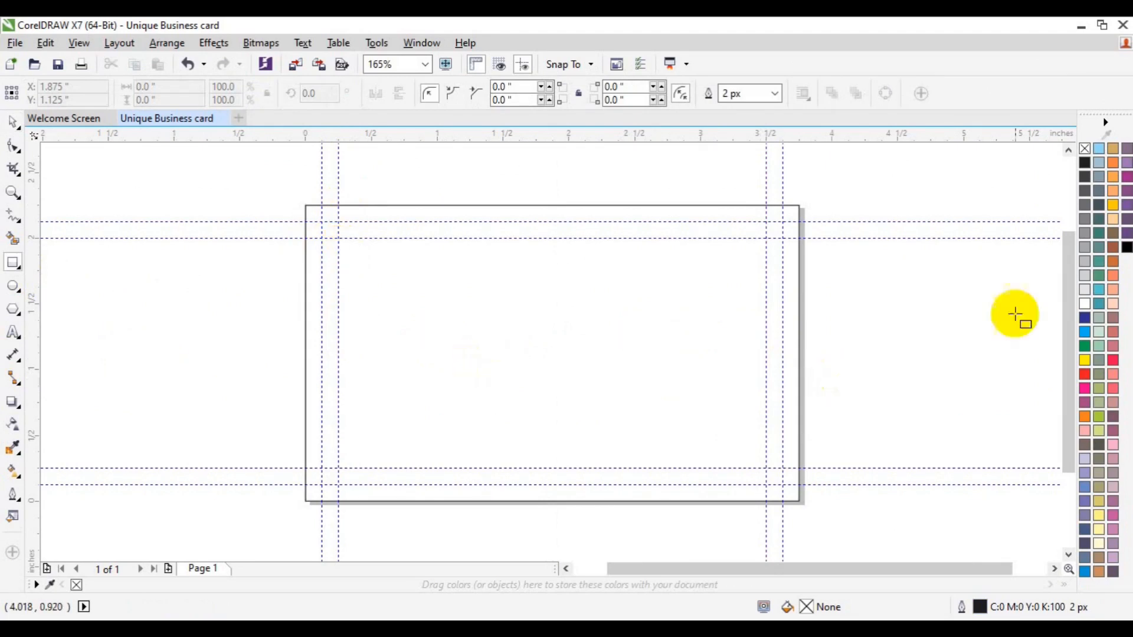
pyautogui.click(1086, 334)
pyautogui.click(605, 421)
pyautogui.click(650, 419)
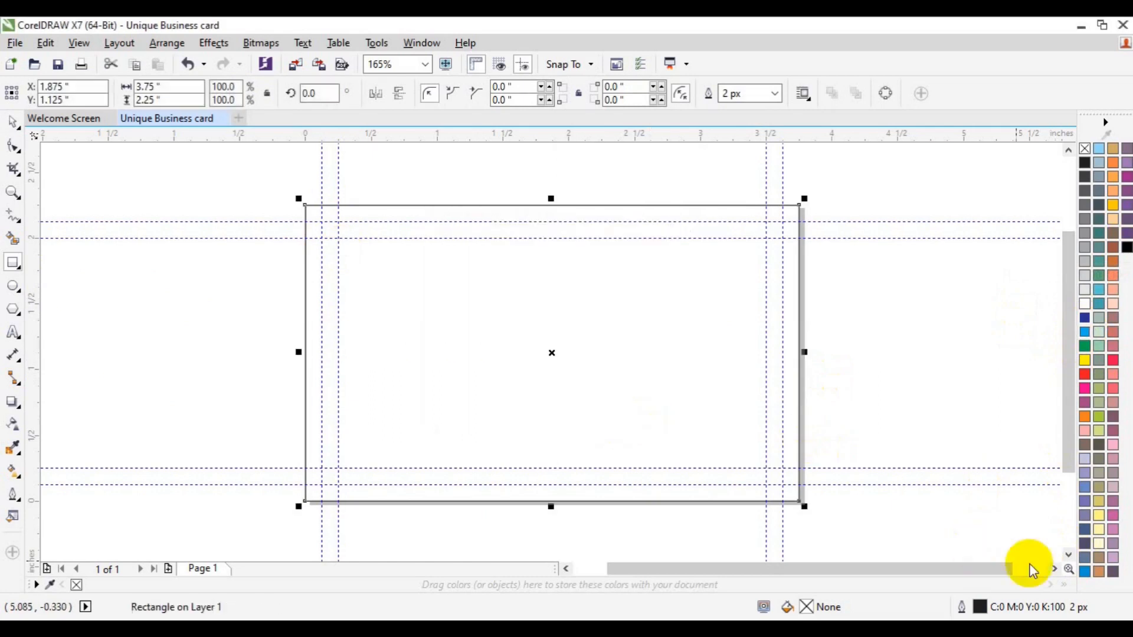
pyautogui.click(1085, 571)
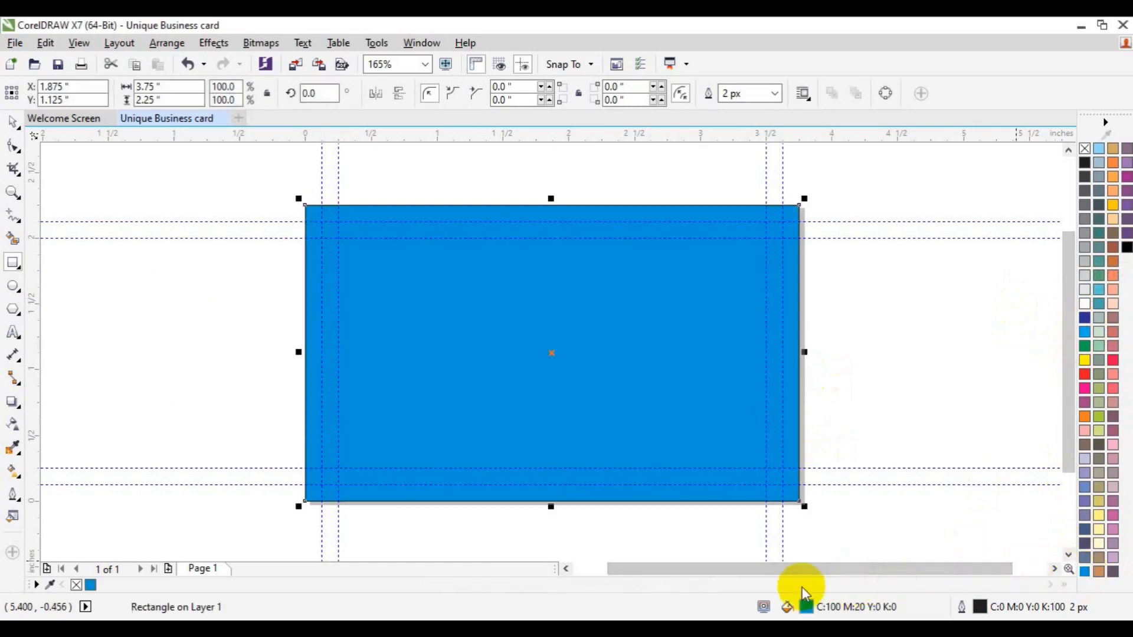
# Change the rectangle's fill to dark navy C82 M67 Y61 K82.
pyautogui.doubleClick(806, 608)
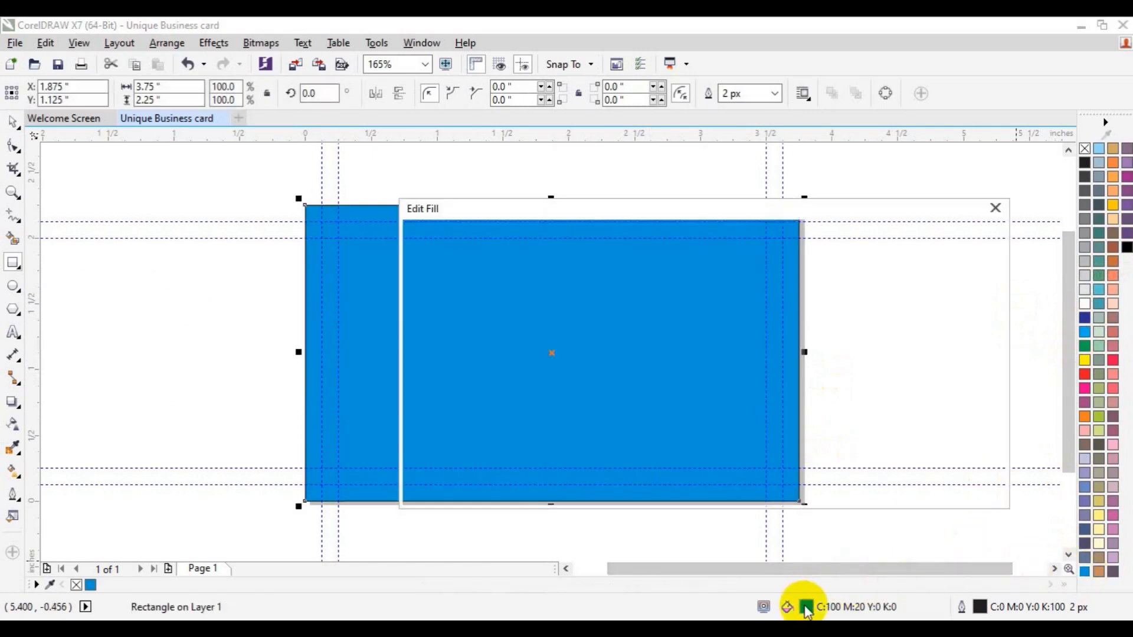
pyautogui.click(572, 415)
pyautogui.click(583, 426)
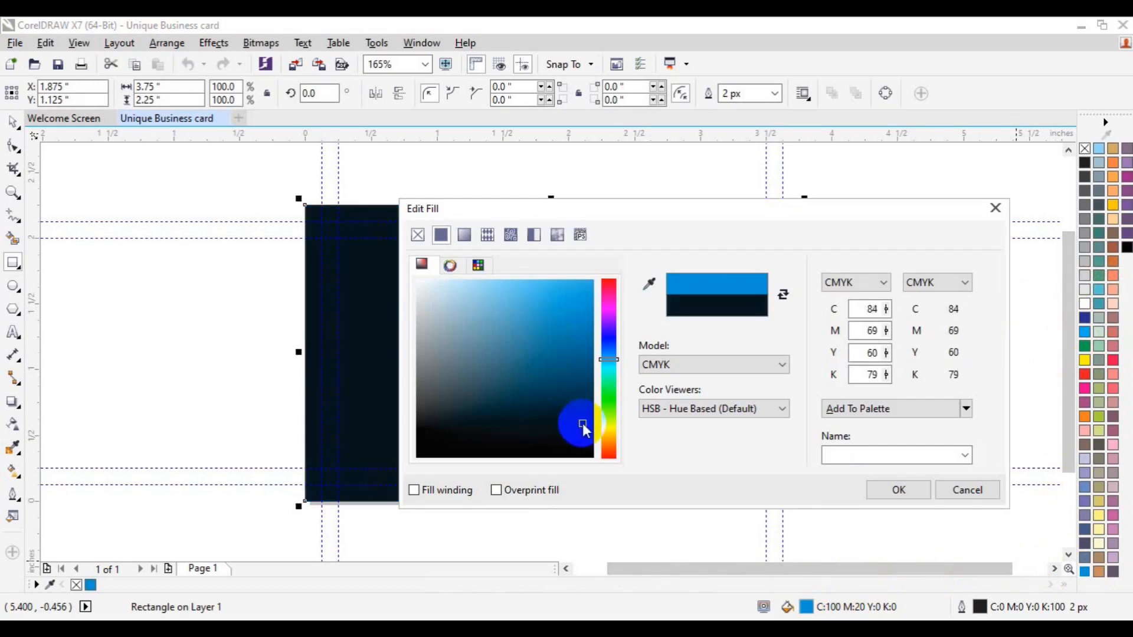
pyautogui.click(877, 487)
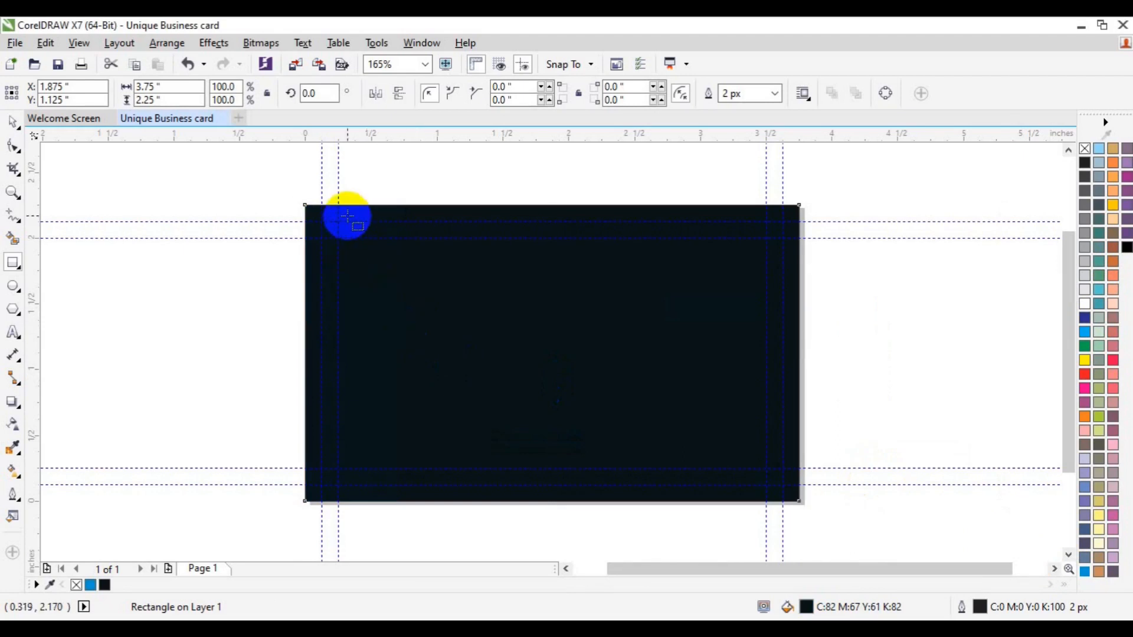
# Draw a small rectangle at the card's top-left and round its corners into a rounded square.
pyautogui.moveTo(338, 206); pyautogui.dragTo(455, 312)
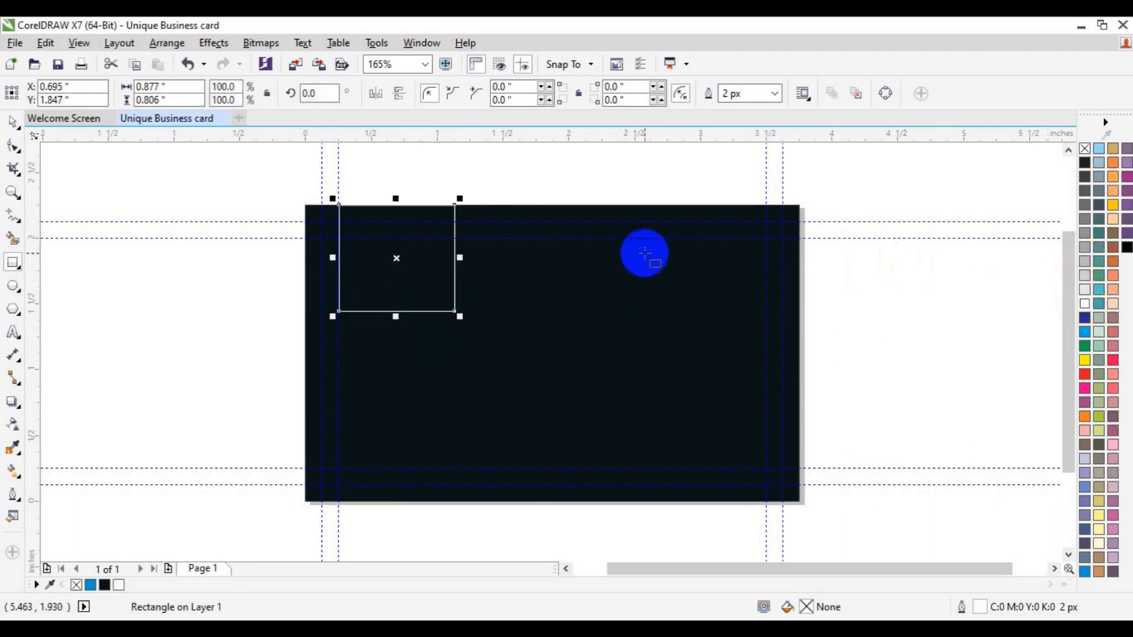
pyautogui.click(13, 145)
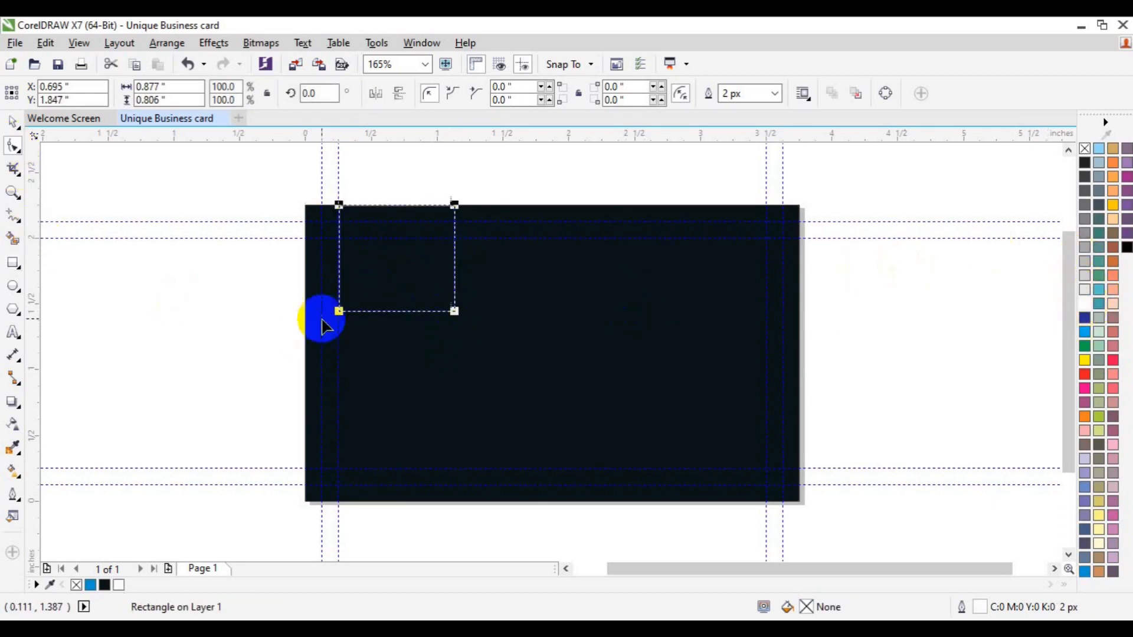
pyautogui.moveTo(338, 310); pyautogui.dragTo(339, 302)
pyautogui.click(13, 192)
pyautogui.click(400, 303)
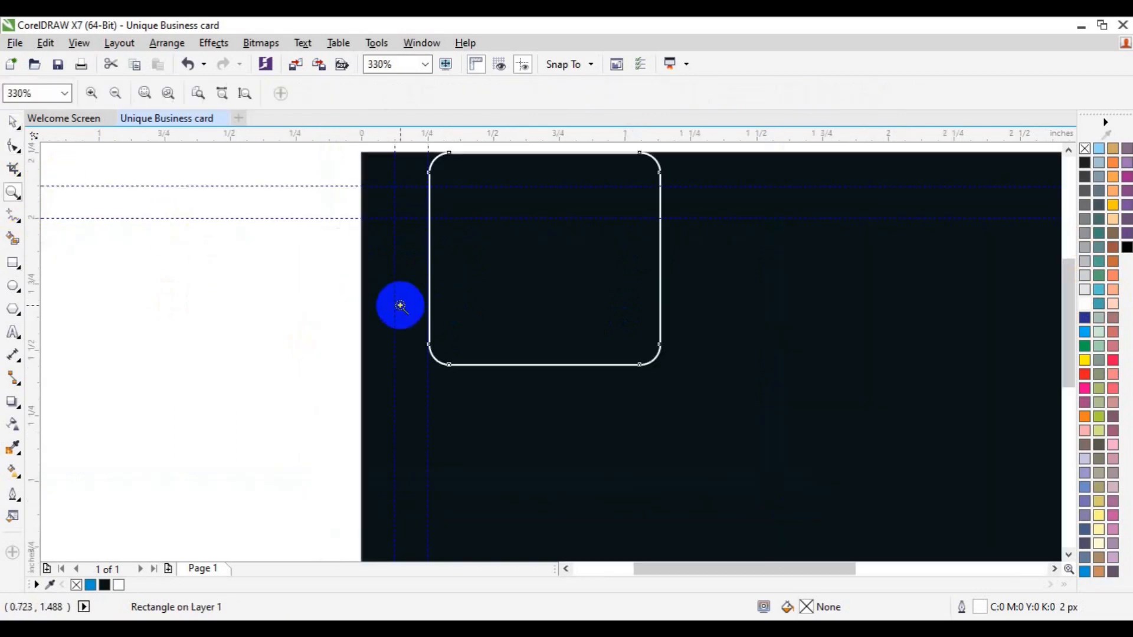
pyautogui.press('space')
pyautogui.moveTo(660, 261); pyautogui.dragTo(643, 261)
pyautogui.click(15, 154)
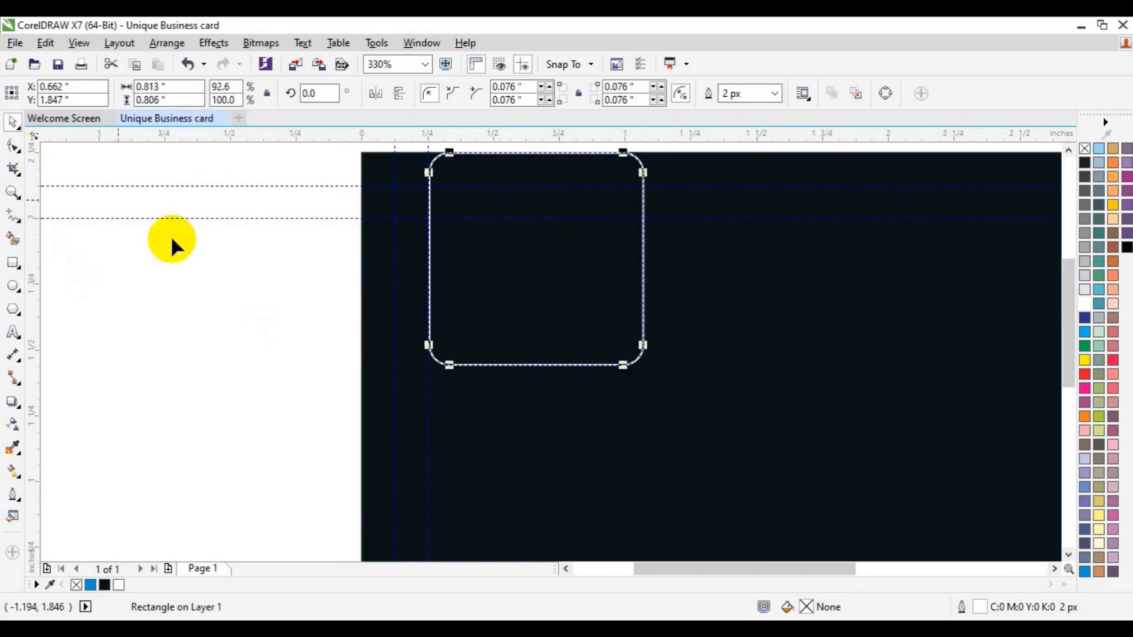
pyautogui.moveTo(428, 345); pyautogui.dragTo(429, 351)
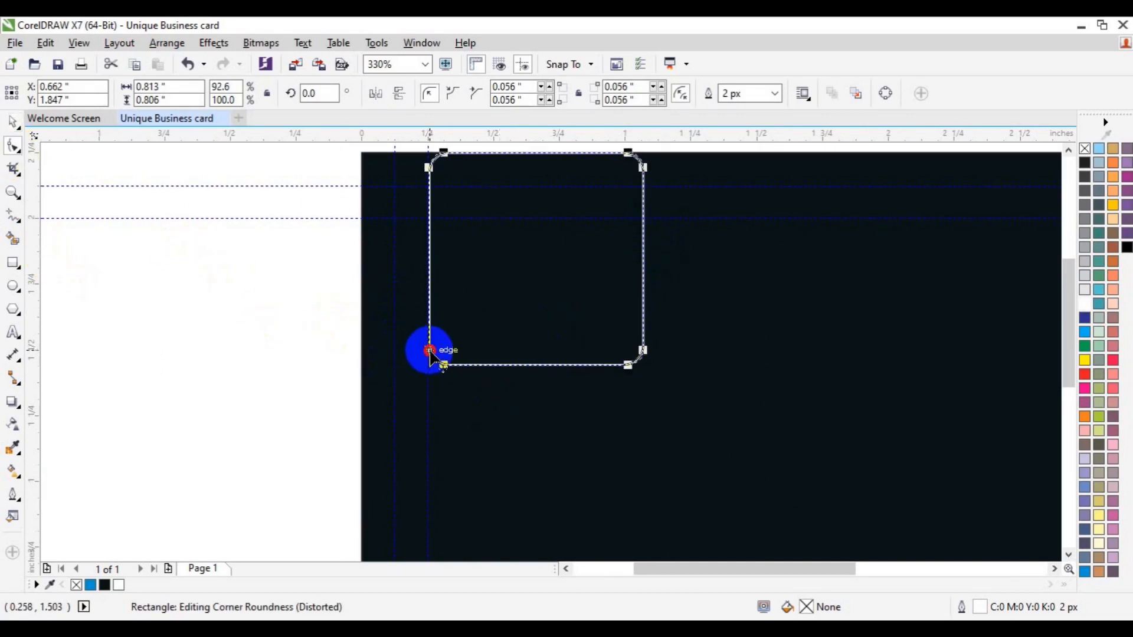
pyautogui.press('space')
pyautogui.click(230, 360)
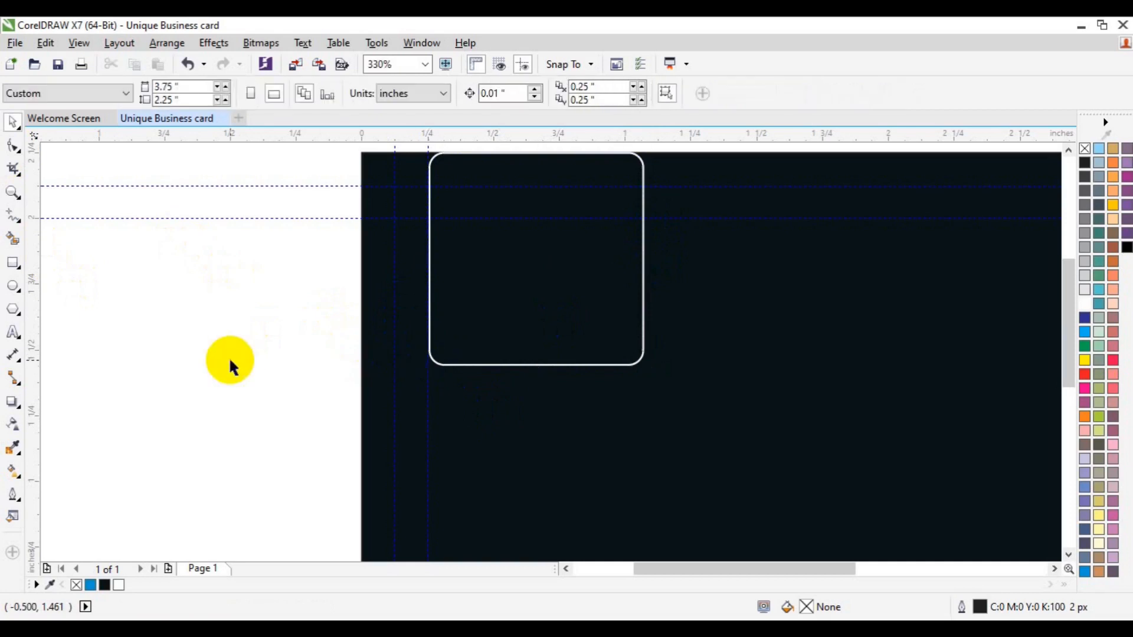
# Add a thin bar with rounded corners, centred across the rounded square's bottom.
pyautogui.click(13, 262)
pyautogui.moveTo(545, 339); pyautogui.dragTo(625, 358)
pyautogui.click(13, 146)
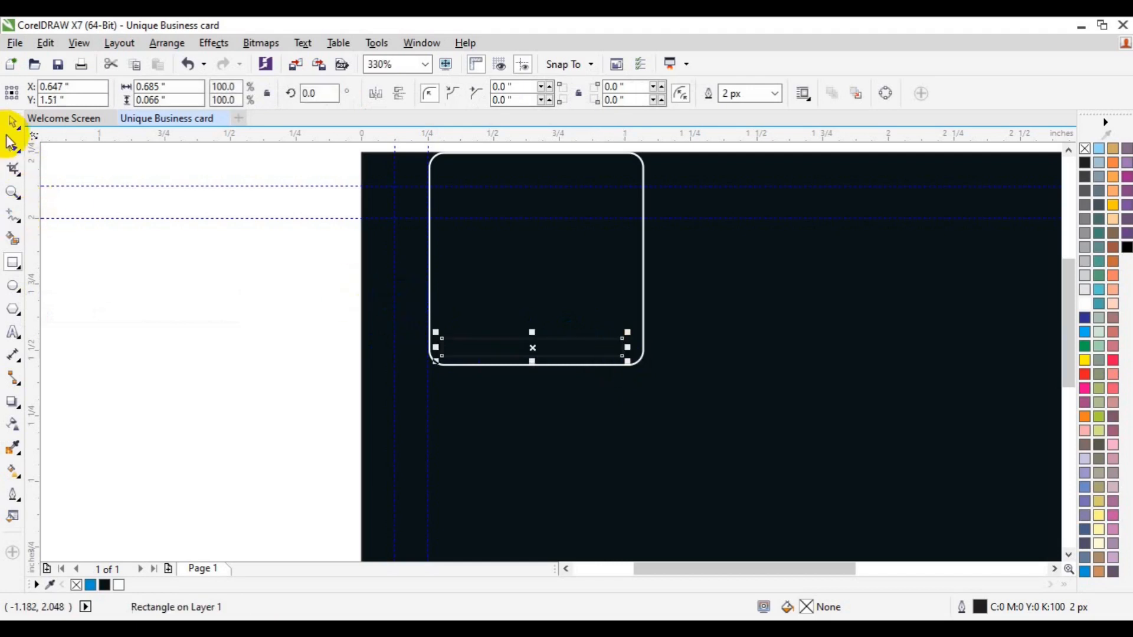
pyautogui.moveTo(384, 353); pyautogui.dragTo(630, 324)
pyautogui.press('c')
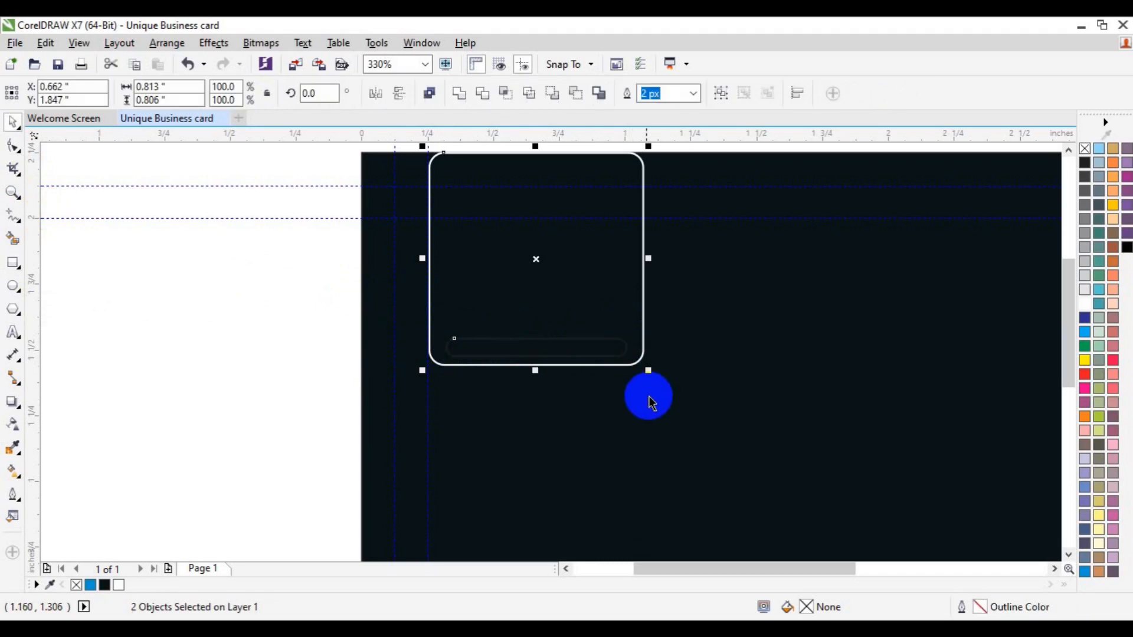
# Draw a rectangle over the square's lower part and intersect it with the rounded square.
pyautogui.click(232, 322)
pyautogui.click(24, 263)
pyautogui.moveTo(413, 303)
pyautogui.mouseDown()
pyautogui.moveTo(612, 356)
pyautogui.moveTo(670, 387)
pyautogui.mouseUp()
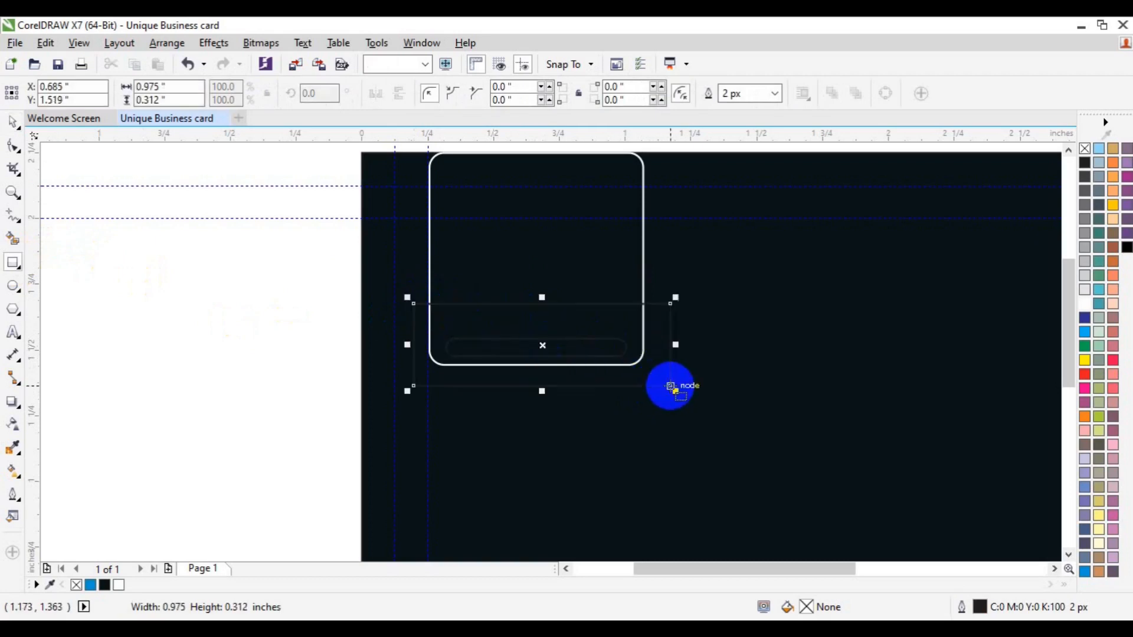
pyautogui.press('space')
pyautogui.moveTo(543, 298); pyautogui.dragTo(538, 273)
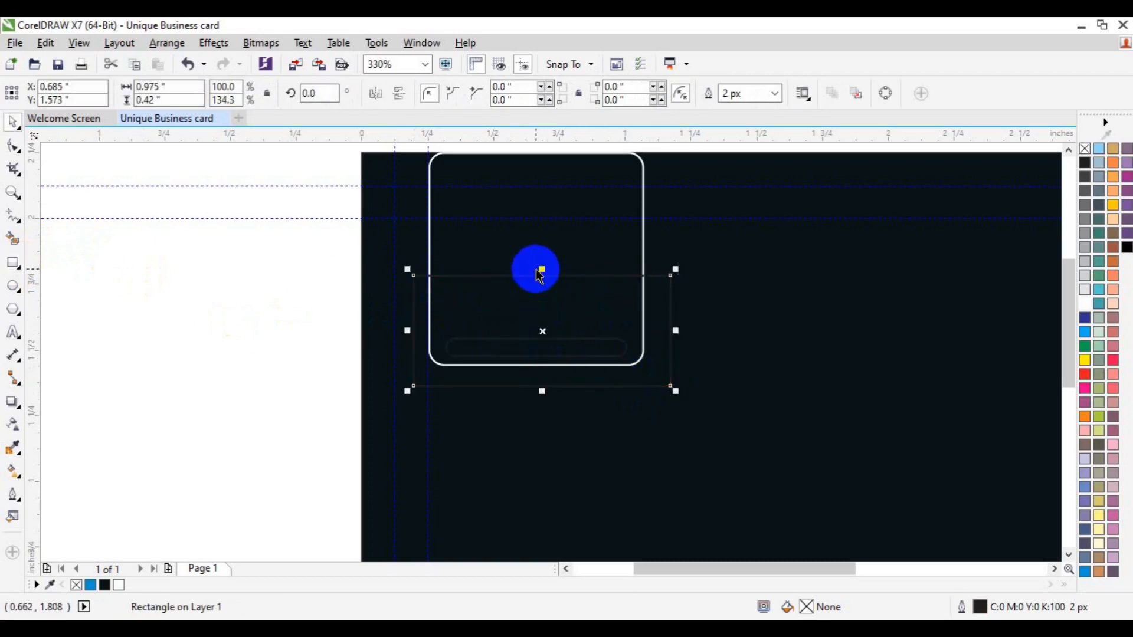
pyautogui.press('space')
pyautogui.keyDown('shift'); pyautogui.click(562, 251); pyautogui.keyUp('shift')
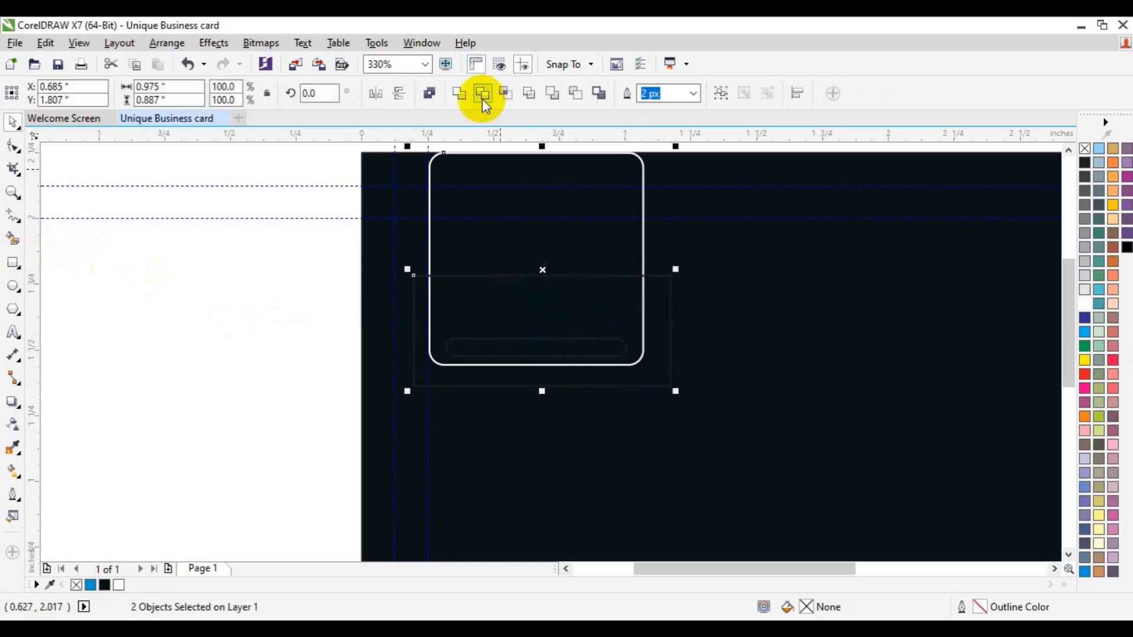
pyautogui.click(497, 93)
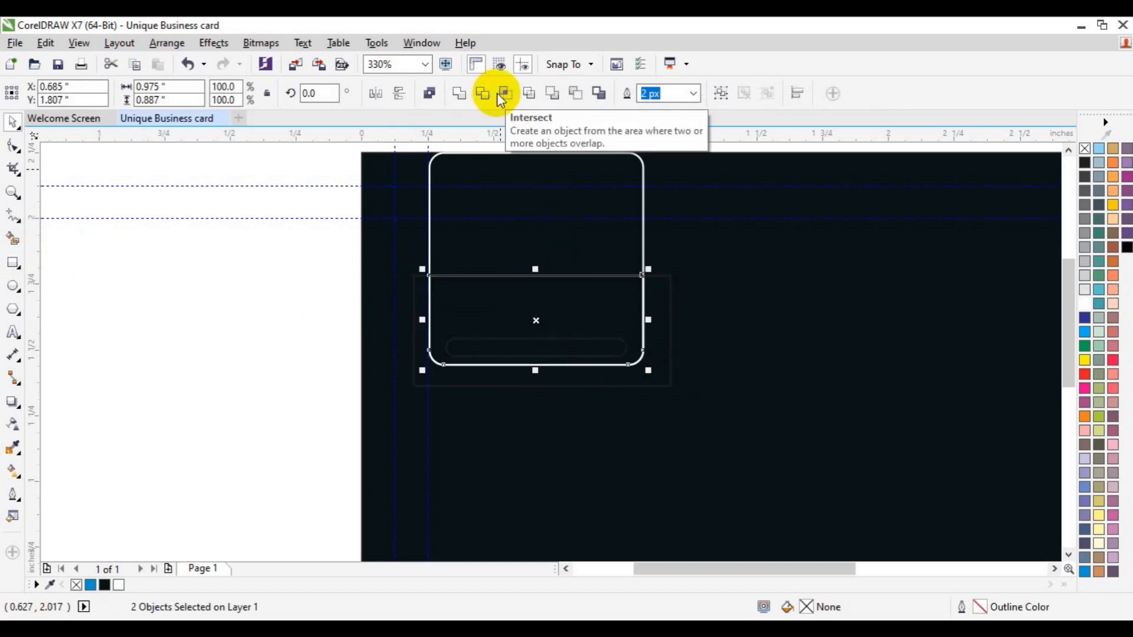
# Delete the original rounded square and the helper rectangle, leaving the trimmed tab.
pyautogui.click(270, 267)
pyautogui.click(642, 247)
pyautogui.press('Delete')
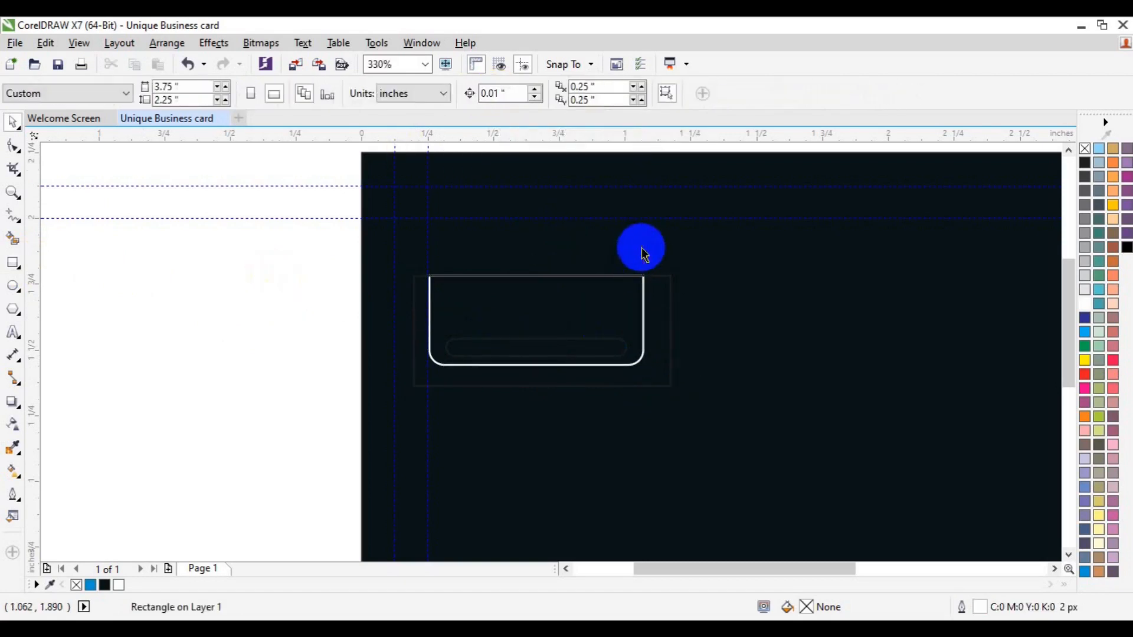
pyautogui.click(665, 303)
pyautogui.press('Delete')
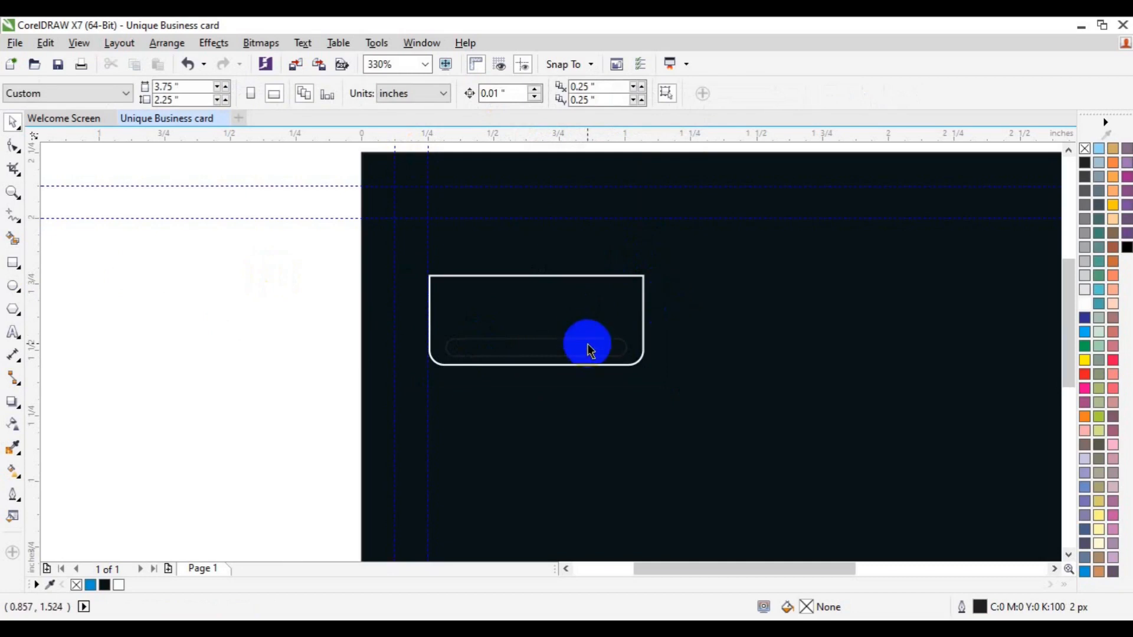
# Reposition the tab and its bar, nudging the tab slightly down.
pyautogui.click(591, 342)
pyautogui.keyDown('shift'); pyautogui.click(598, 318); pyautogui.keyUp('shift')
pyautogui.click(726, 289)
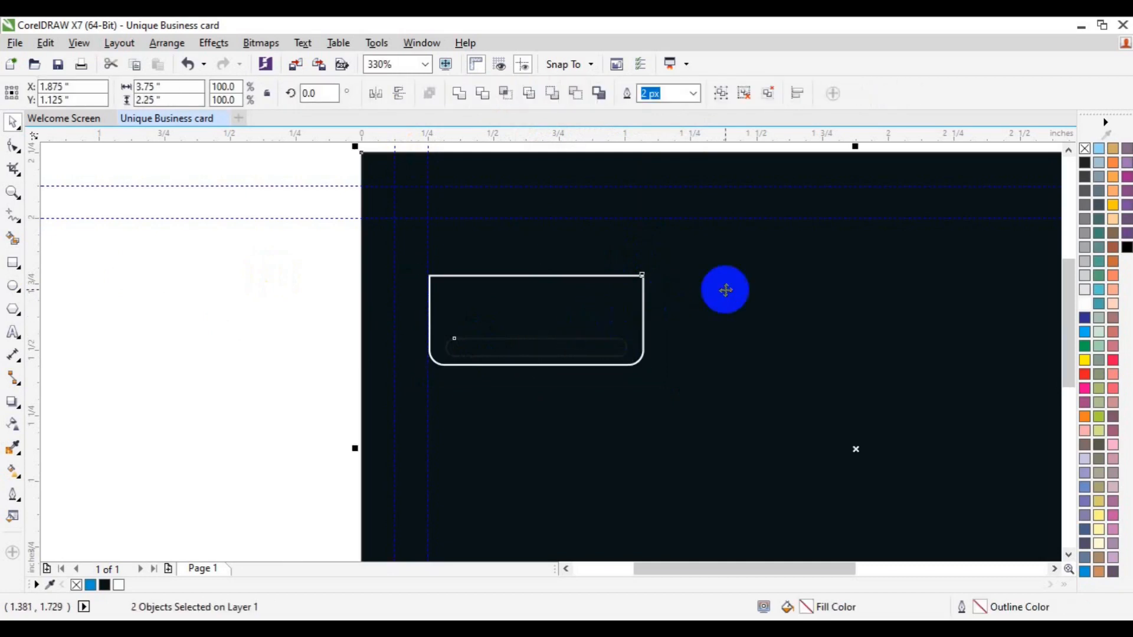
pyautogui.hotkey('ctrl', 'z')
pyautogui.click(216, 328)
pyautogui.click(598, 242)
pyautogui.press('Down')
pyautogui.press('Down')
pyautogui.press('Down')
pyautogui.press('Down')
pyautogui.press('Down')
pyautogui.press('Down')
pyautogui.press('Down')
pyautogui.press('Down')
pyautogui.press('Down')
pyautogui.press('Down')
pyautogui.press('Down')
pyautogui.press('Down')
pyautogui.press('Down')
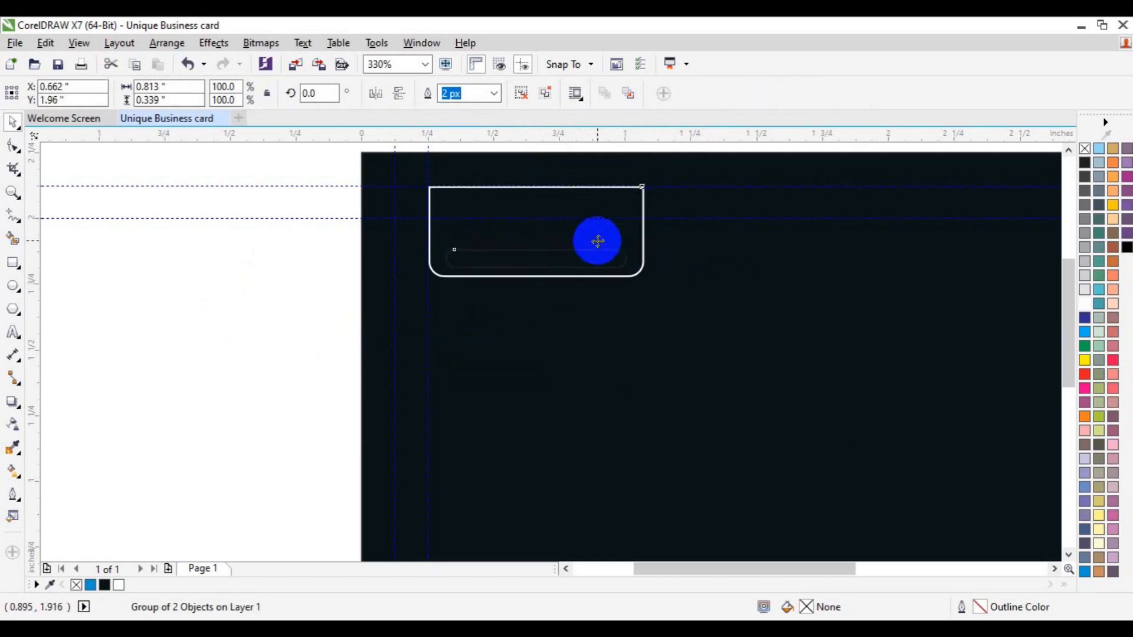
pyautogui.click(250, 294)
pyautogui.click(556, 252)
# Raise the tab's two top nodes up to the card's top edge.
pyautogui.click(525, 92)
pyautogui.click(324, 309)
pyautogui.click(519, 197)
pyautogui.click(480, 189)
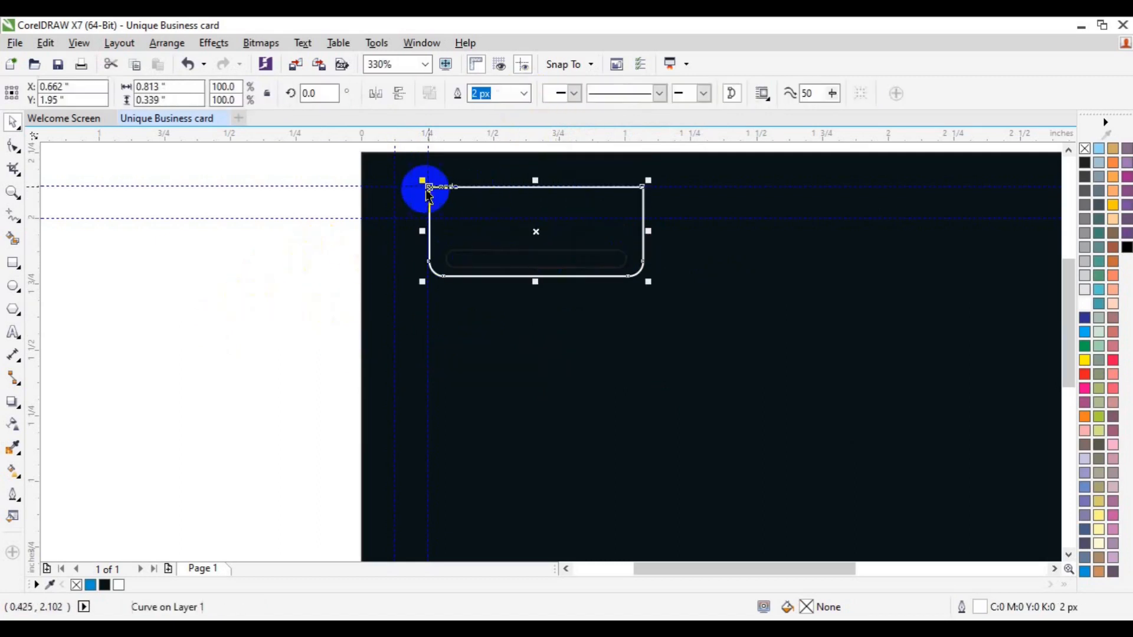
pyautogui.click(13, 148)
pyautogui.moveTo(296, 165); pyautogui.dragTo(669, 205)
pyautogui.press('Up')
pyautogui.press('Up')
pyautogui.press('Up')
pyautogui.press('Up')
pyautogui.press('Up')
pyautogui.press('Up')
pyautogui.press('Up')
pyautogui.press('Up')
pyautogui.press('Up')
pyautogui.press('Up')
pyautogui.press('Up')
pyautogui.press('Up')
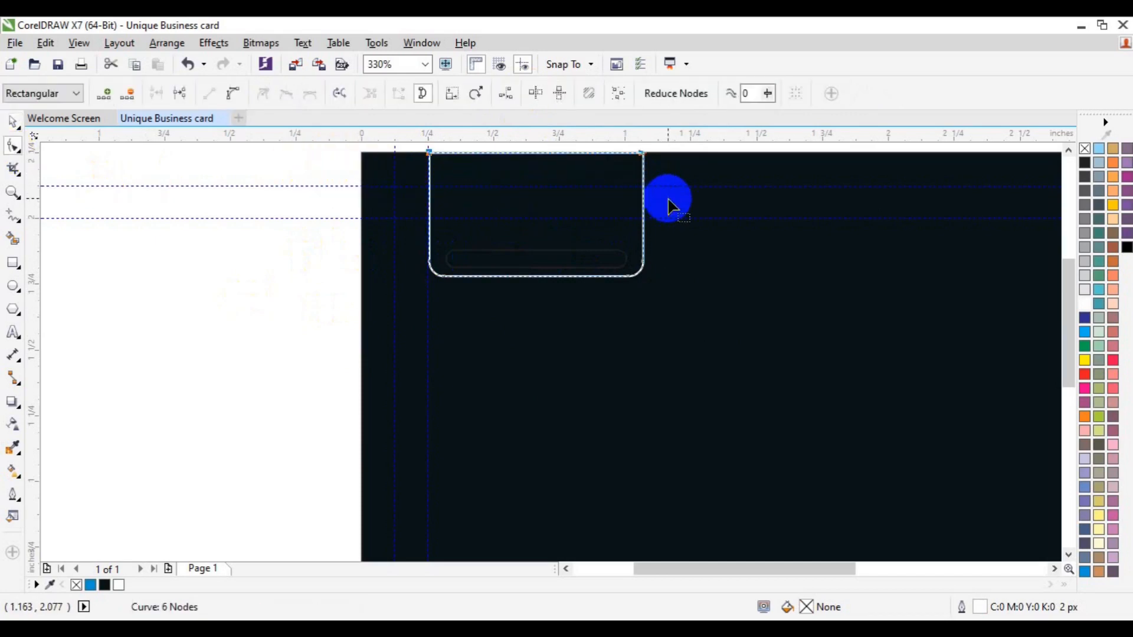
pyautogui.press('space')
# Lower the tab's top edge to shorten it, then nudge tab and bar upward.
pyautogui.click(192, 389)
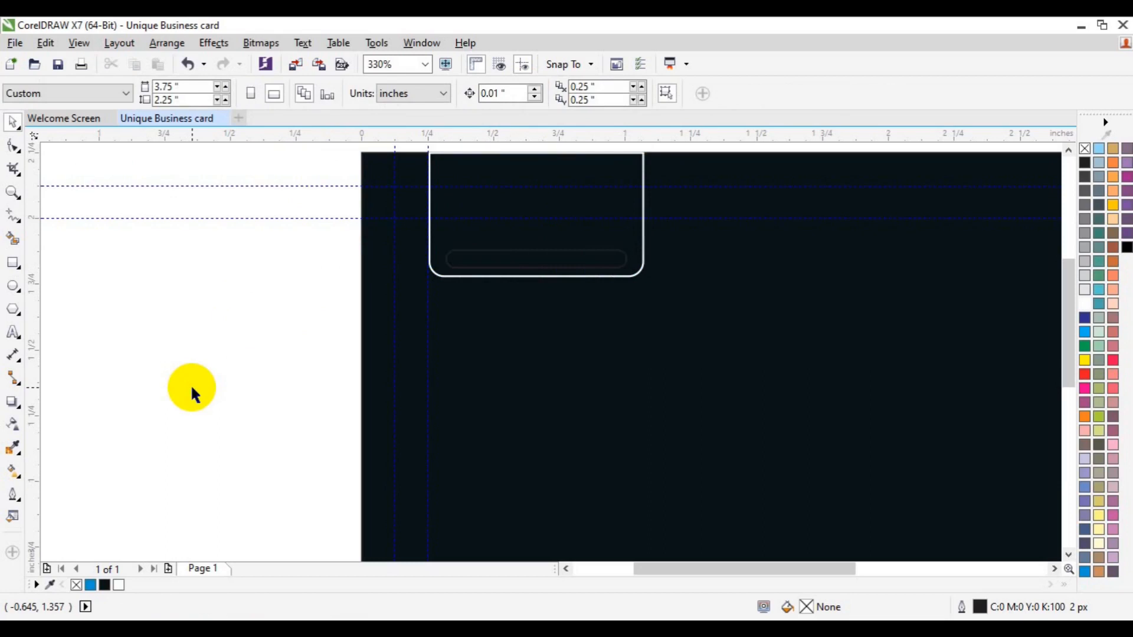
pyautogui.click(523, 194)
pyautogui.click(13, 147)
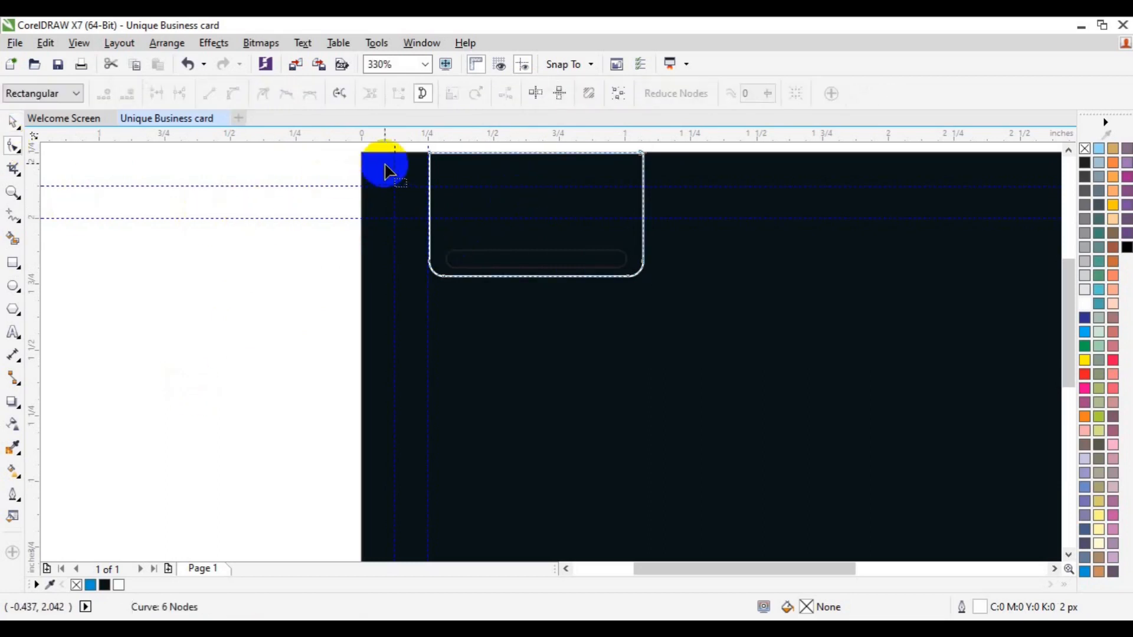
pyautogui.moveTo(347, 153); pyautogui.dragTo(670, 261)
pyautogui.press('Down')
pyautogui.press('Down')
pyautogui.press('Down')
pyautogui.press('Down')
pyautogui.press('Down')
pyautogui.press('Down')
pyautogui.press('Down')
pyautogui.press('Down')
pyautogui.press('Down')
pyautogui.press('Down')
pyautogui.press('Down')
pyautogui.press('Down')
pyautogui.press('Down')
pyautogui.press('Down')
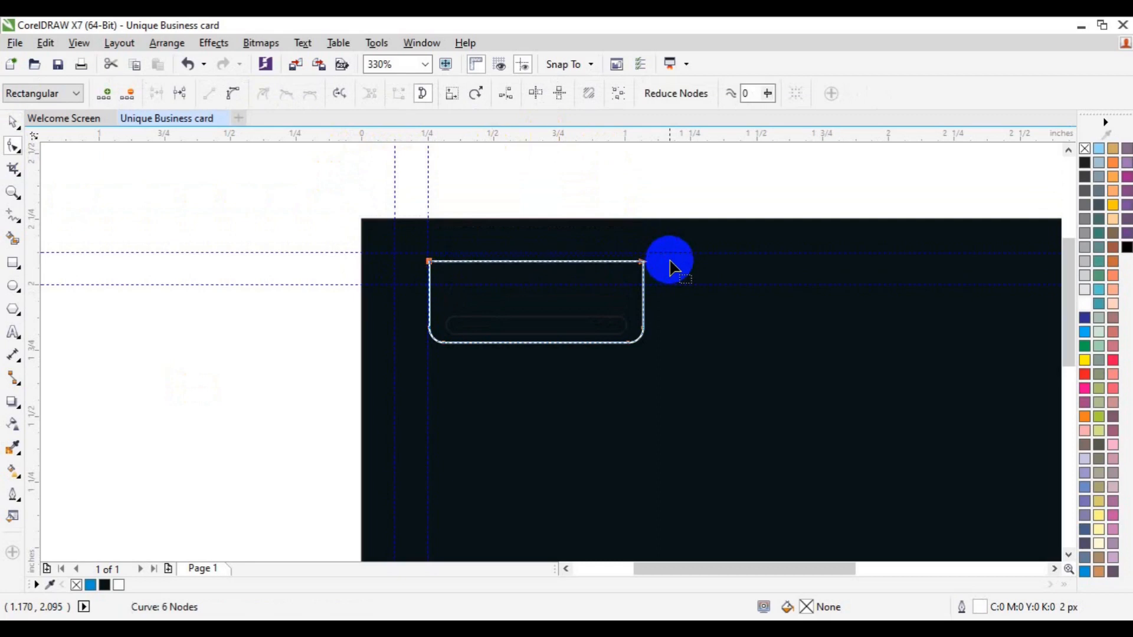
pyautogui.press('Down')
pyautogui.press('Down')
pyautogui.press('Down')
pyautogui.press('Down')
pyautogui.press('Down')
pyautogui.press('Down')
pyautogui.press('space')
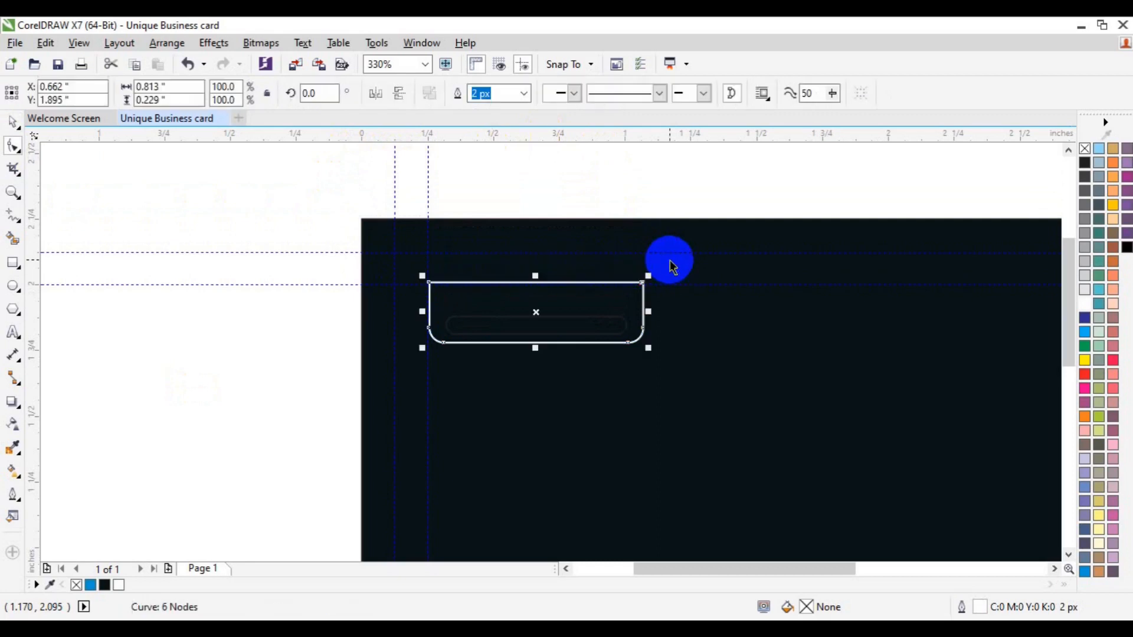
pyautogui.moveTo(311, 229); pyautogui.dragTo(738, 373)
pyautogui.press('Up')
pyautogui.press('Up')
pyautogui.press('Up')
pyautogui.press('Up')
pyautogui.press('Up')
pyautogui.press('Up')
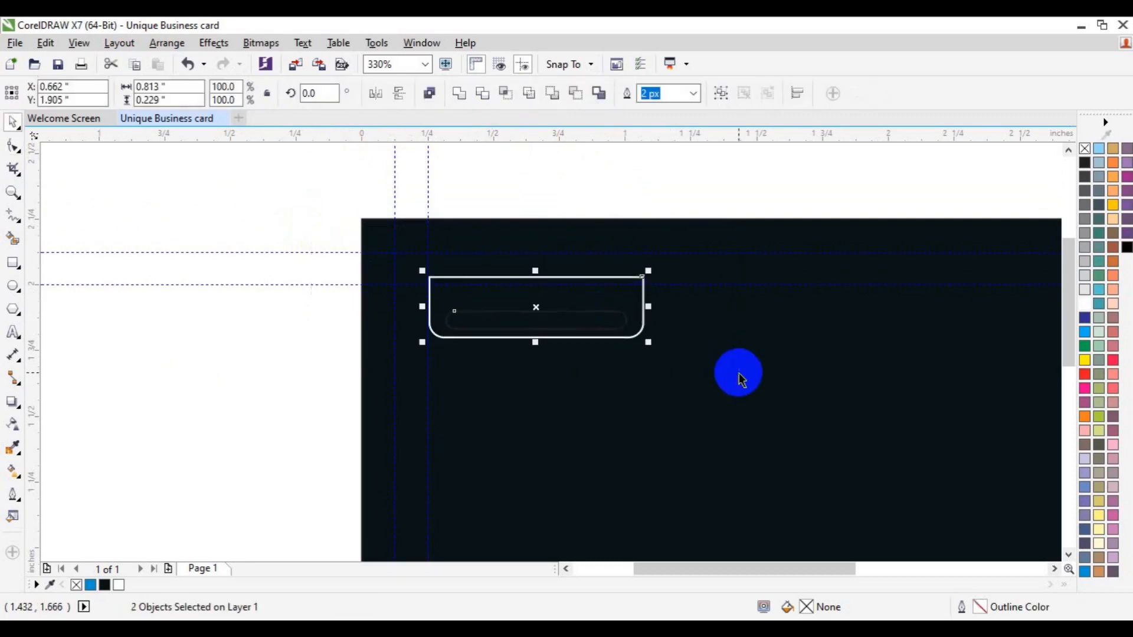
# Nudge the tab up further and give the inner bar a black fill with no outline.
pyautogui.press('Up')
pyautogui.press('Up')
pyautogui.press('Up')
pyautogui.press('Up')
pyautogui.press('Up')
pyautogui.press('Up')
pyautogui.press('Up')
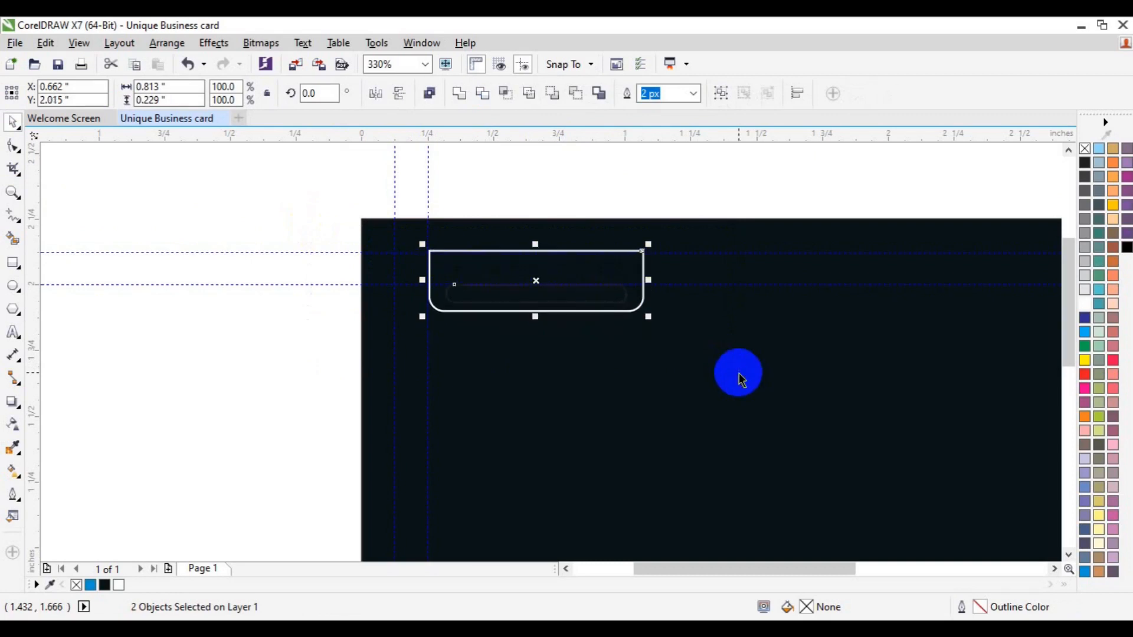
pyautogui.click(473, 378)
pyautogui.click(575, 302)
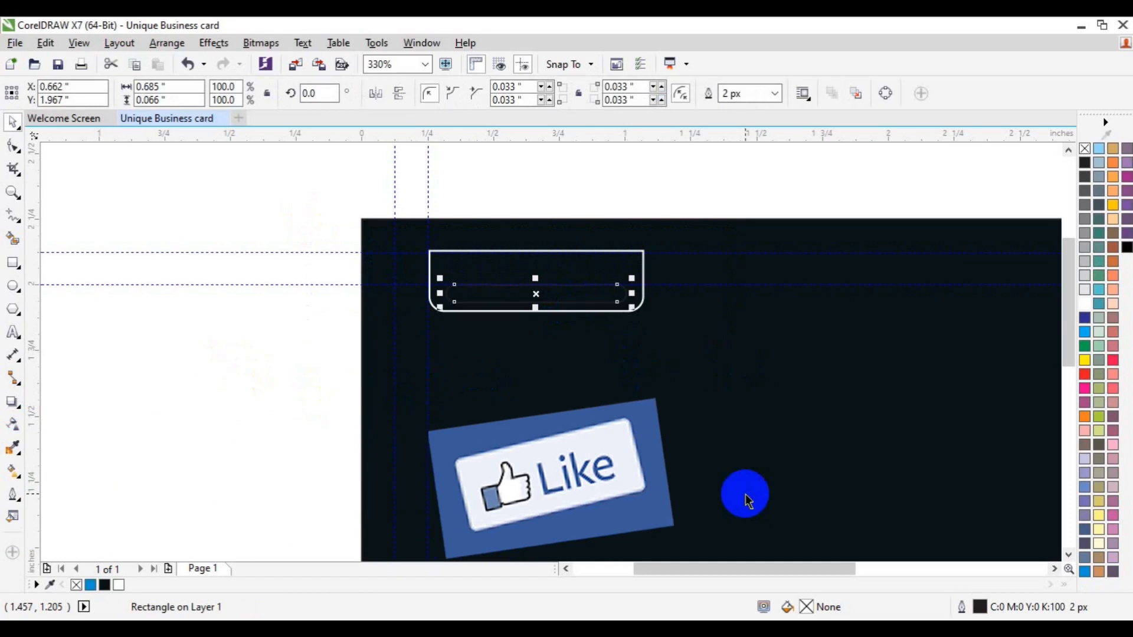
pyautogui.click(1127, 247)
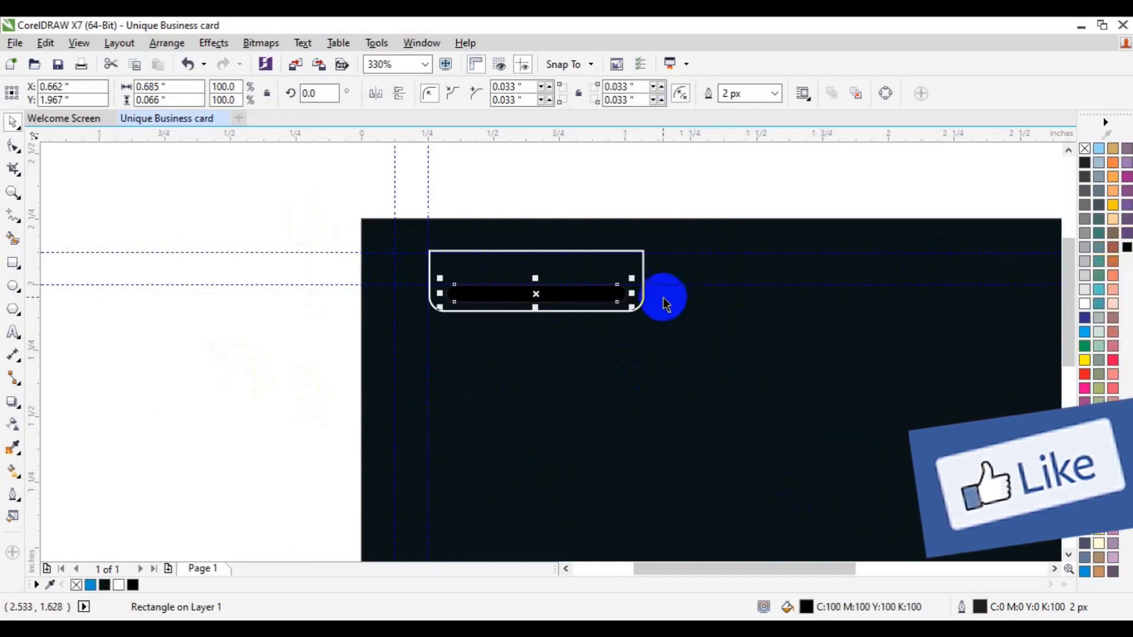
pyautogui.rightClick(1084, 148)
# Give the tab a blue fill (C100 M20) and remove its outline.
pyautogui.click(188, 336)
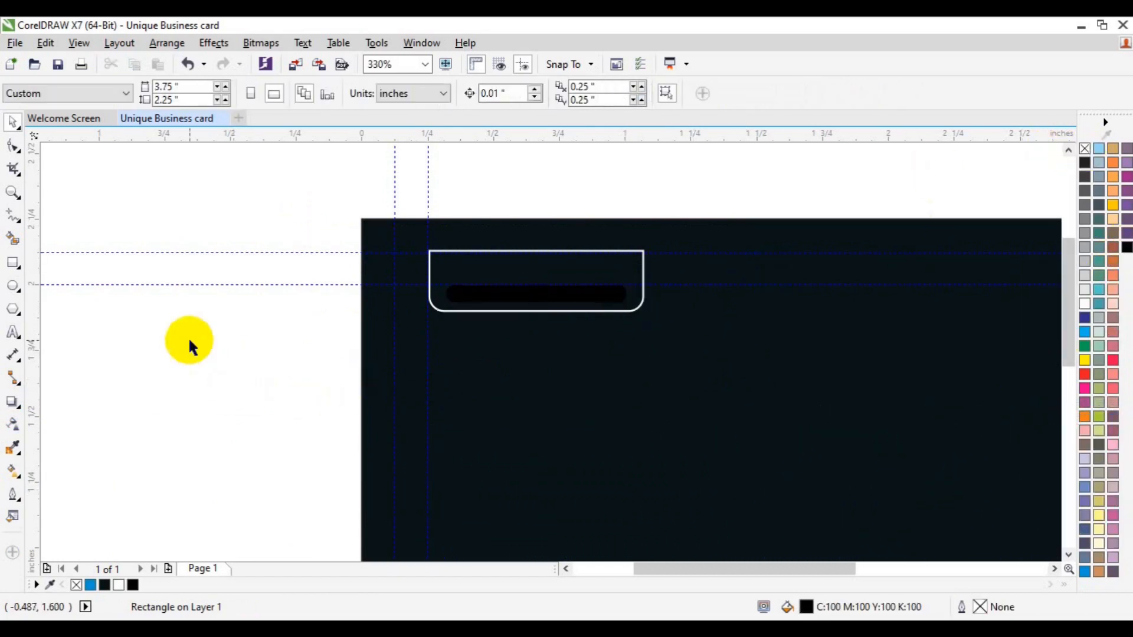
pyautogui.click(632, 261)
pyautogui.click(634, 263)
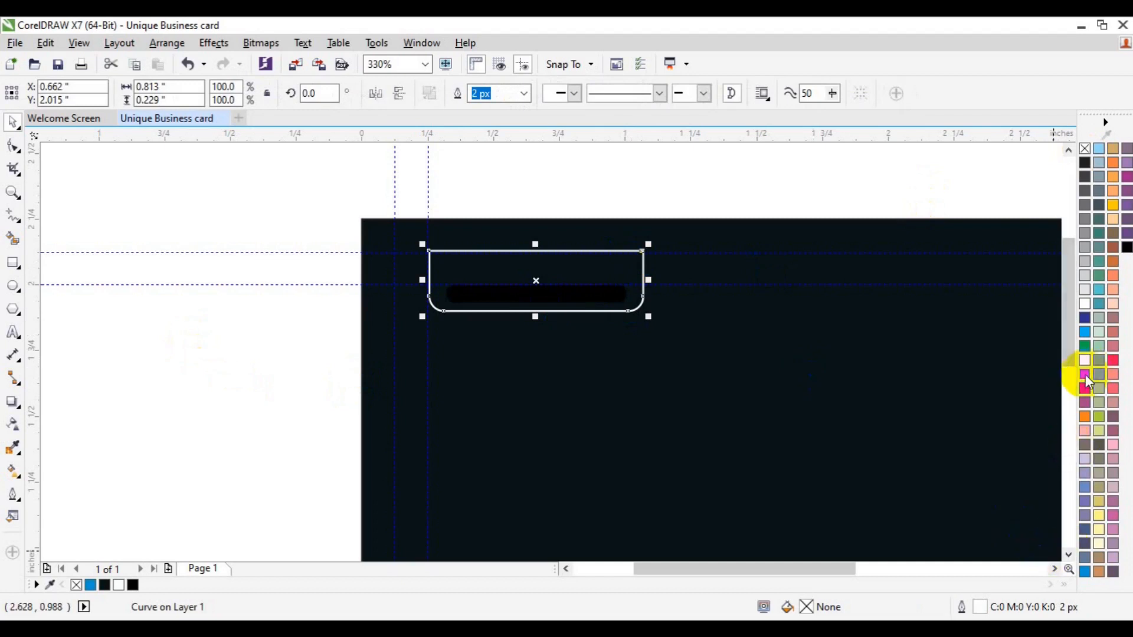
pyautogui.click(1085, 374)
pyautogui.rightClick(1086, 147)
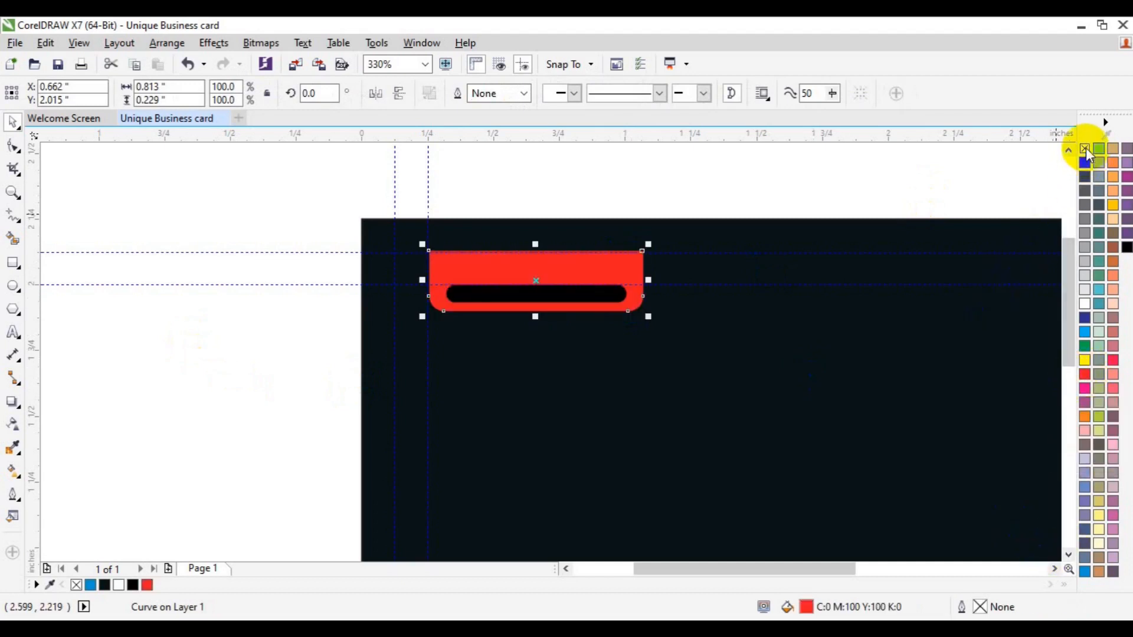
pyautogui.click(1085, 571)
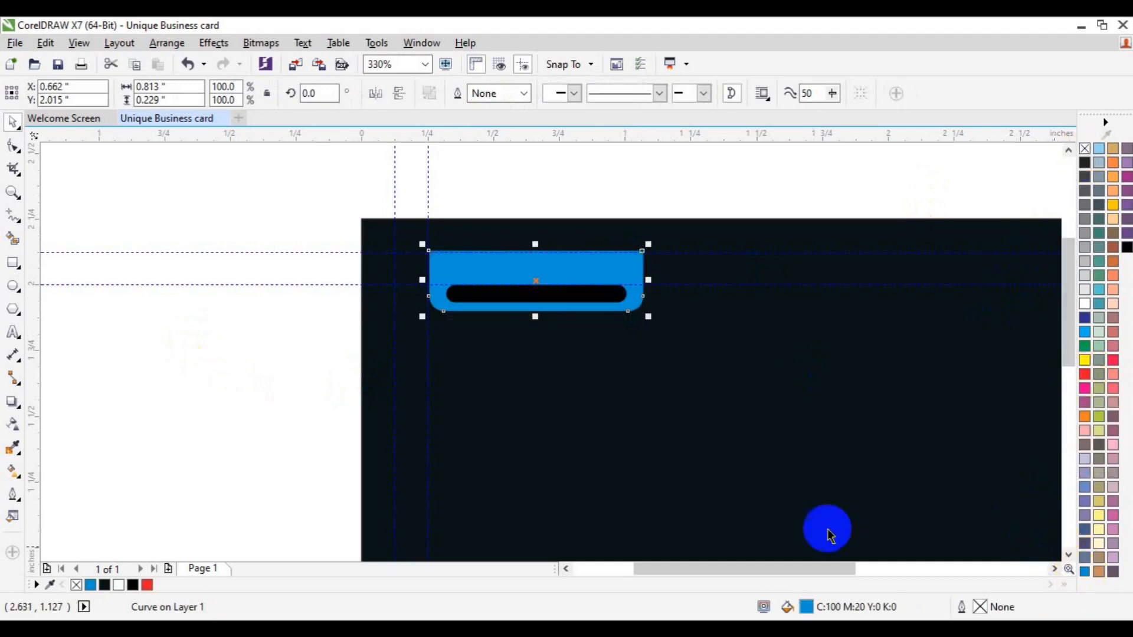
pyautogui.click(269, 423)
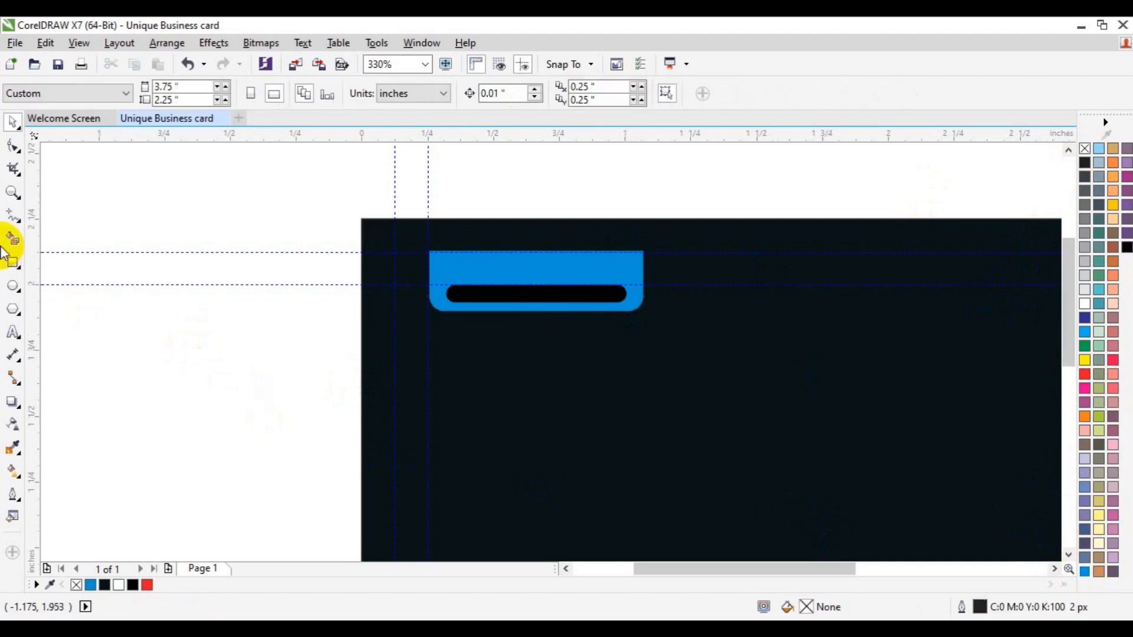
pyautogui.click(1069, 556)
pyautogui.click(1068, 556)
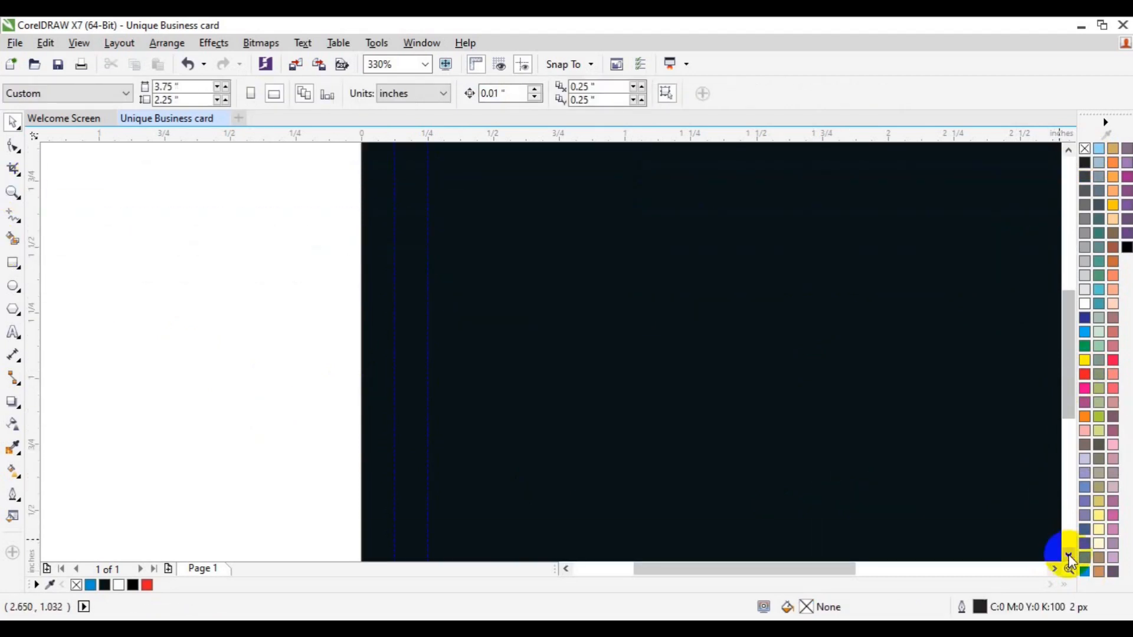
# Group the blue tab with its bar and place a copy at the card's bottom edge.
pyautogui.click(13, 193)
pyautogui.click(117, 93)
pyautogui.moveTo(278, 175); pyautogui.dragTo(637, 293)
pyautogui.hotkey('ctrl', 'g')
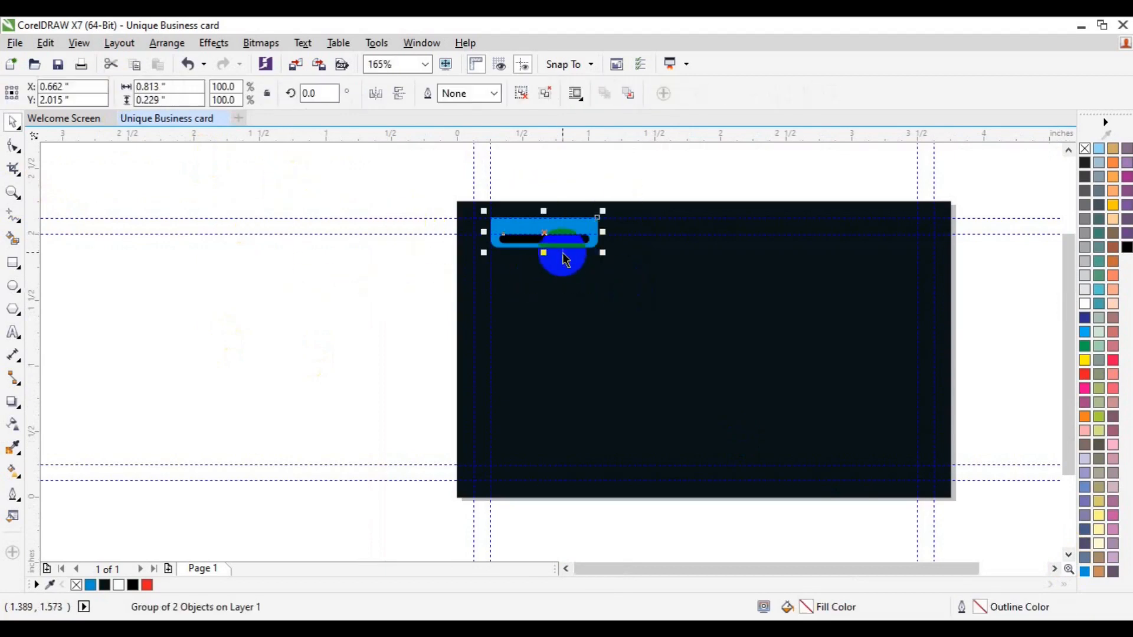
pyautogui.moveTo(559, 243); pyautogui.dragTo(582, 476)
pyautogui.click(647, 361)
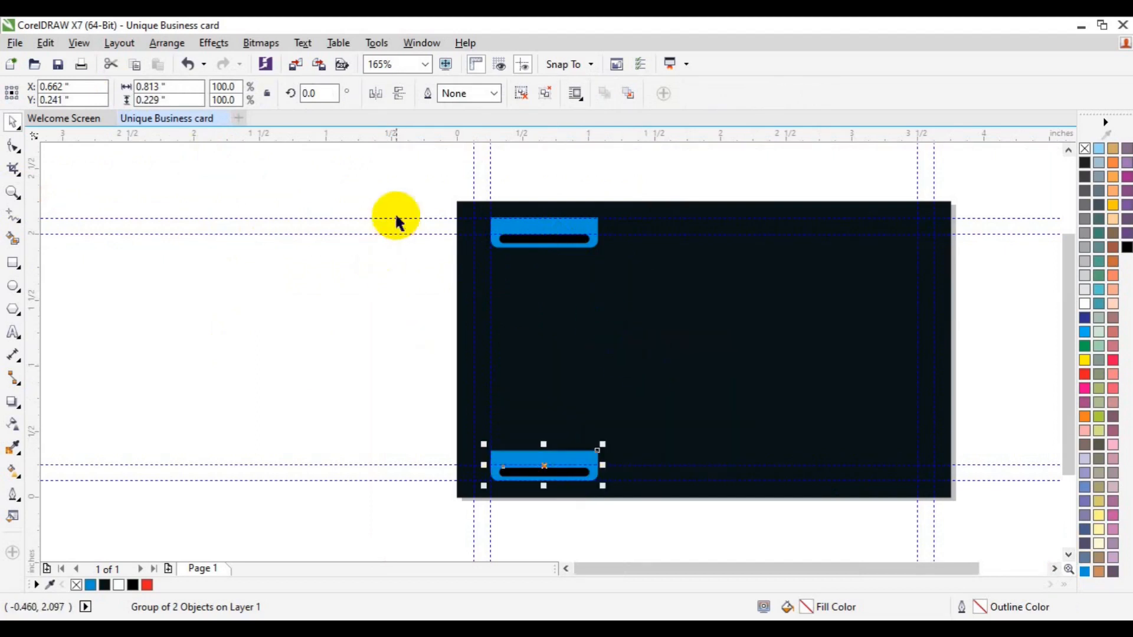
# Mirror the bottom tab copy vertically so its bar faces the card's centre.
pyautogui.click(392, 94)
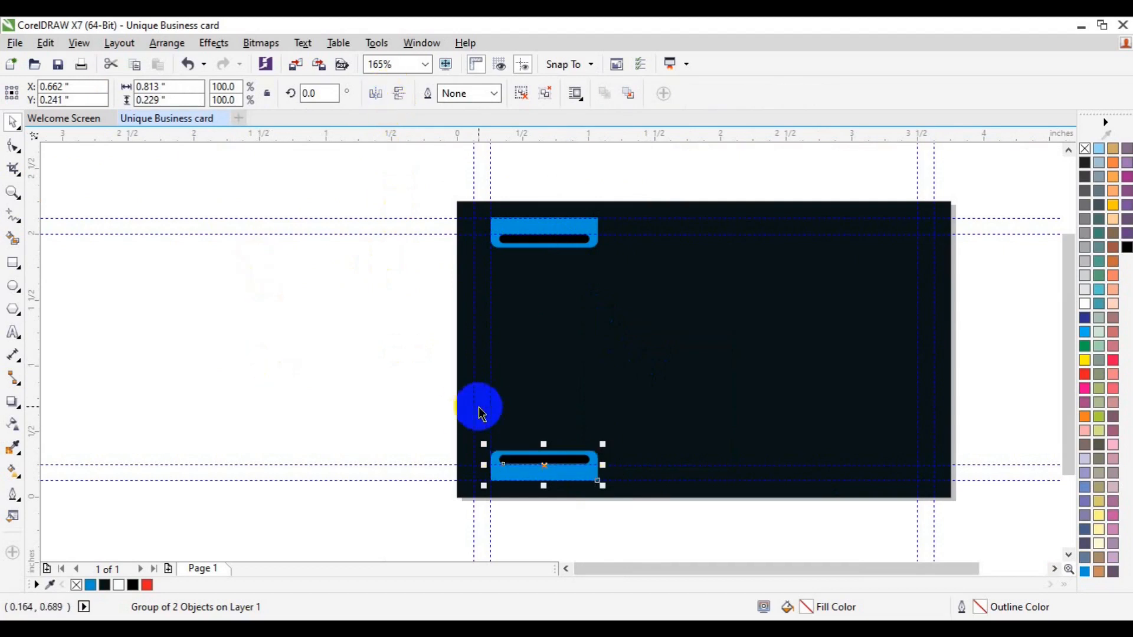
pyautogui.keyDown('shift'); pyautogui.click(551, 249); pyautogui.keyUp('shift')
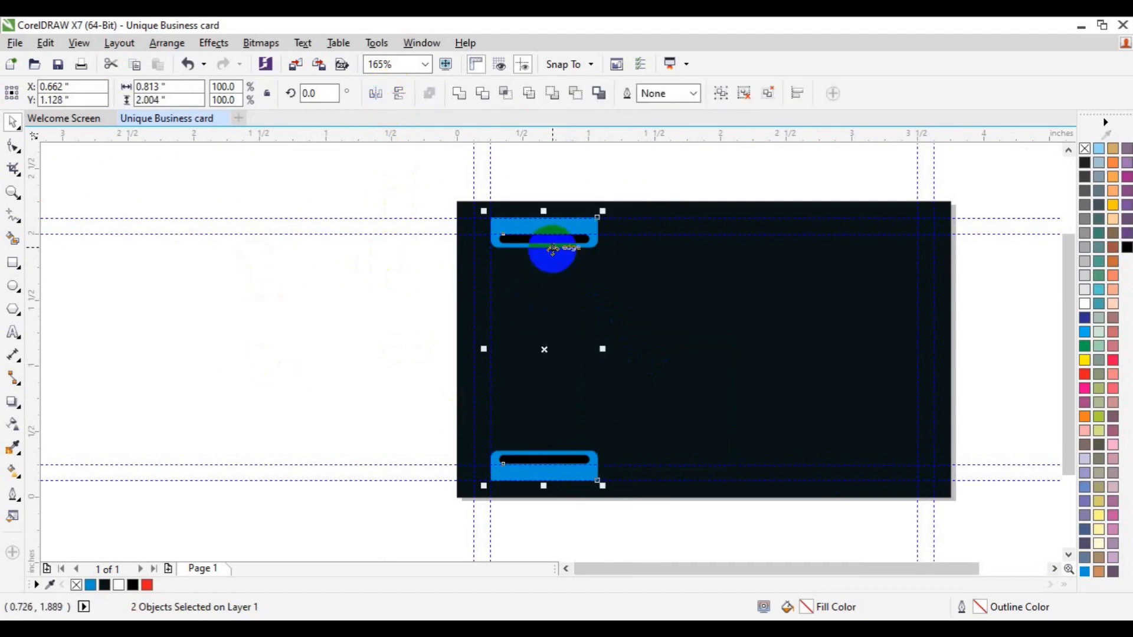
pyautogui.click(238, 293)
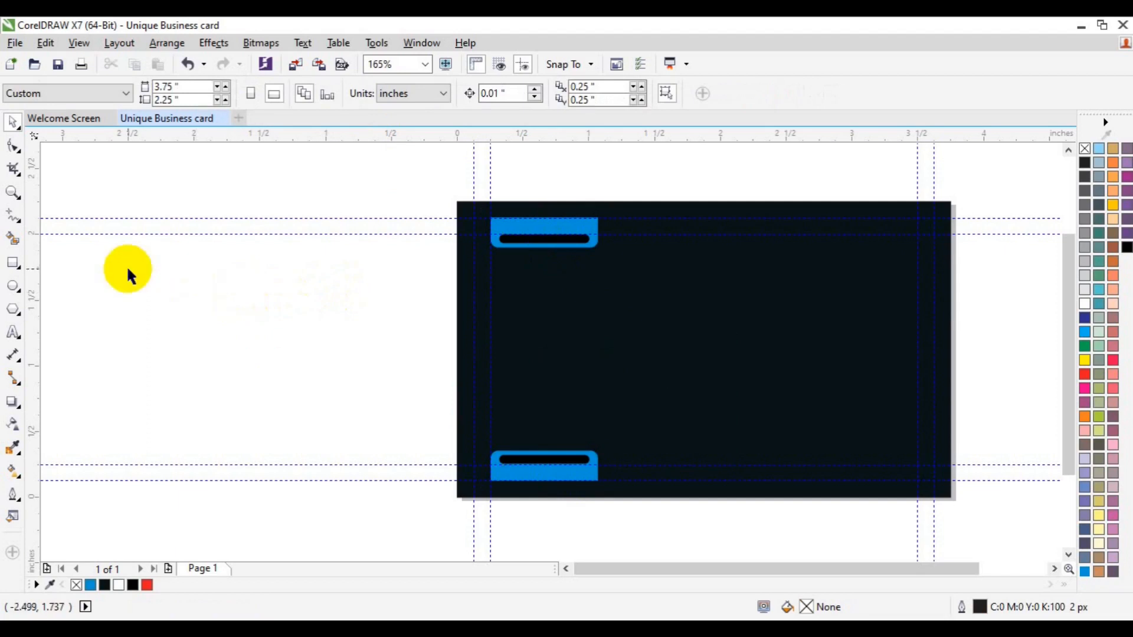
pyautogui.click(13, 263)
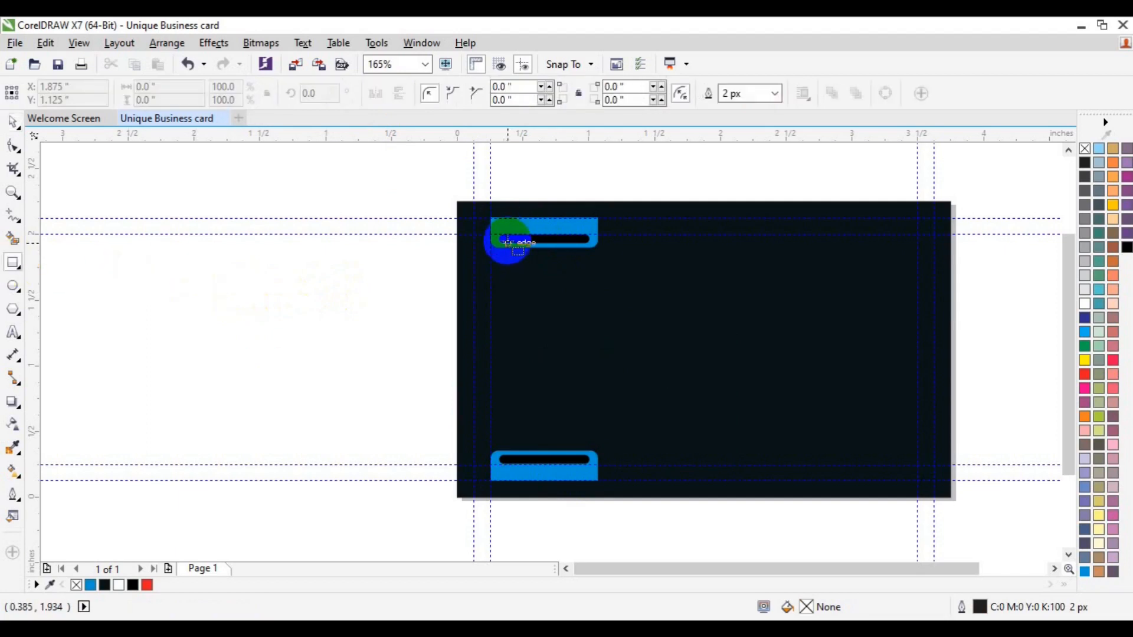
# Draw a tall rectangle spanning from the top tab's black bar down to the bottom tab.
pyautogui.moveTo(502, 242); pyautogui.dragTo(585, 456)
pyautogui.click(24, 197)
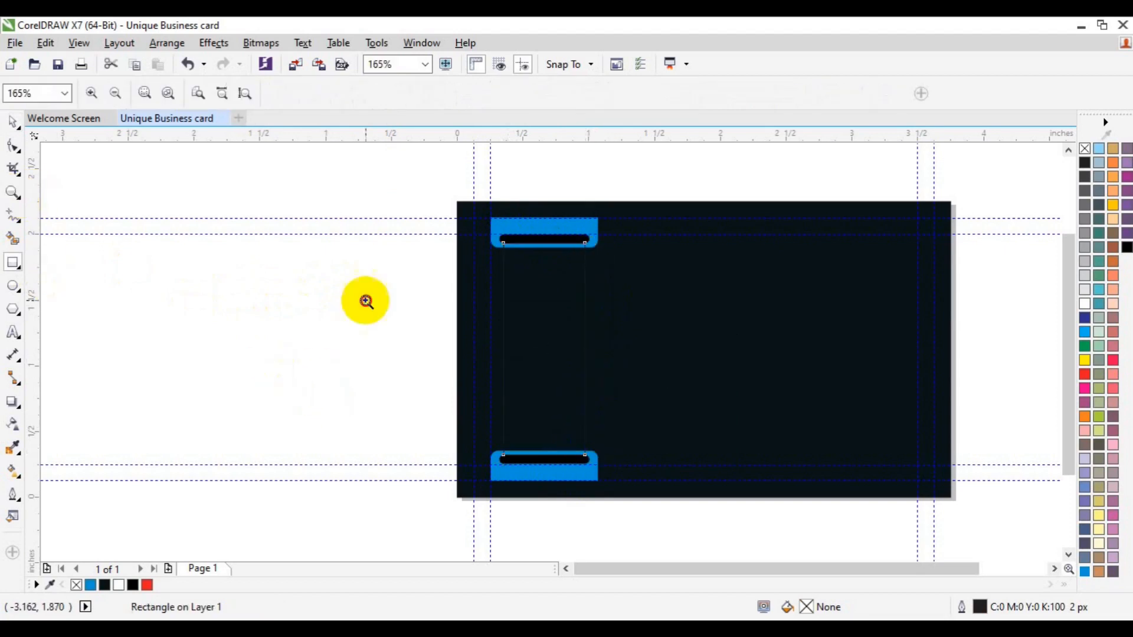
pyautogui.click(539, 319)
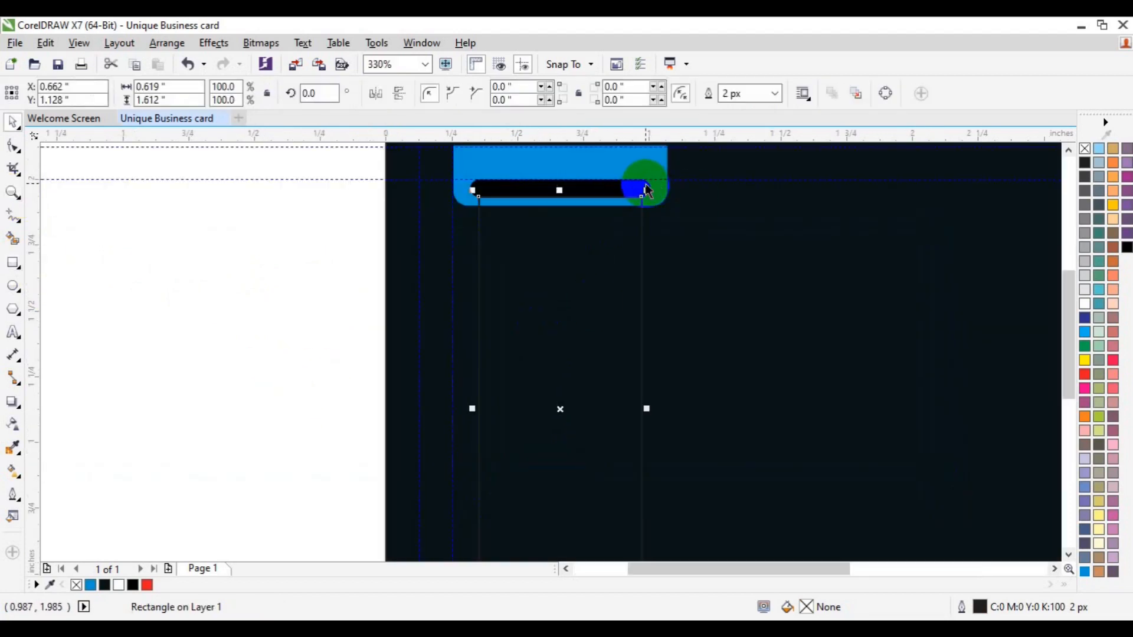
pyautogui.keyDown('shift'); pyautogui.click(647, 190); pyautogui.keyUp('shift')
pyautogui.click(329, 279)
pyautogui.click(474, 189)
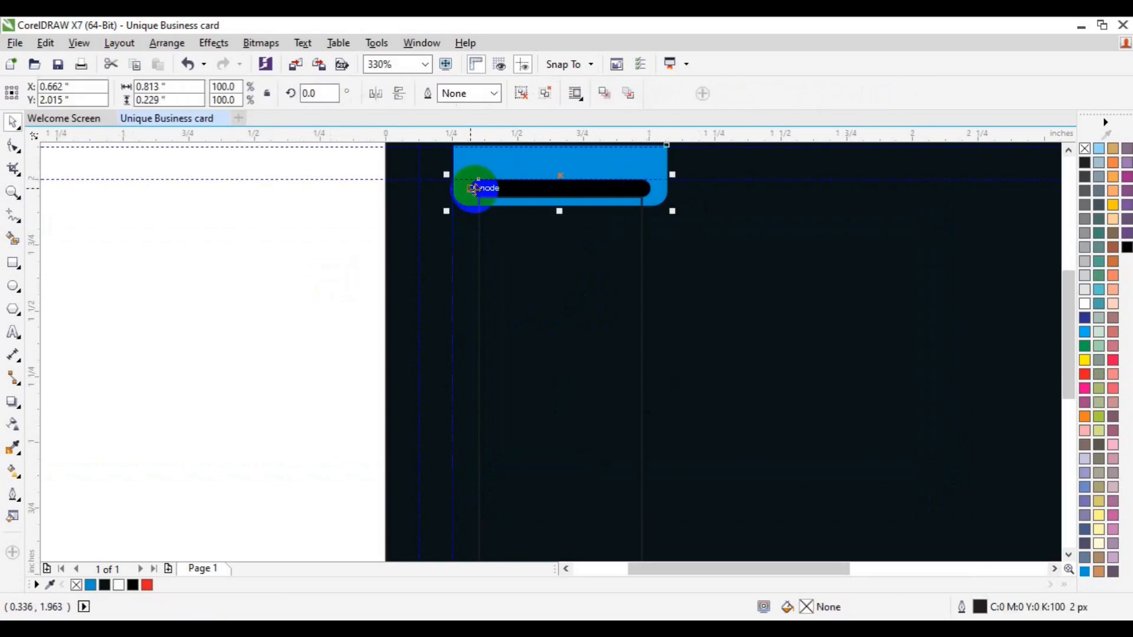
# Ungroup the top tab and regroup its black bar with the blue tab.
pyautogui.click(521, 93)
pyautogui.click(470, 188)
pyautogui.keyDown('shift'); pyautogui.click(501, 266); pyautogui.keyUp('shift')
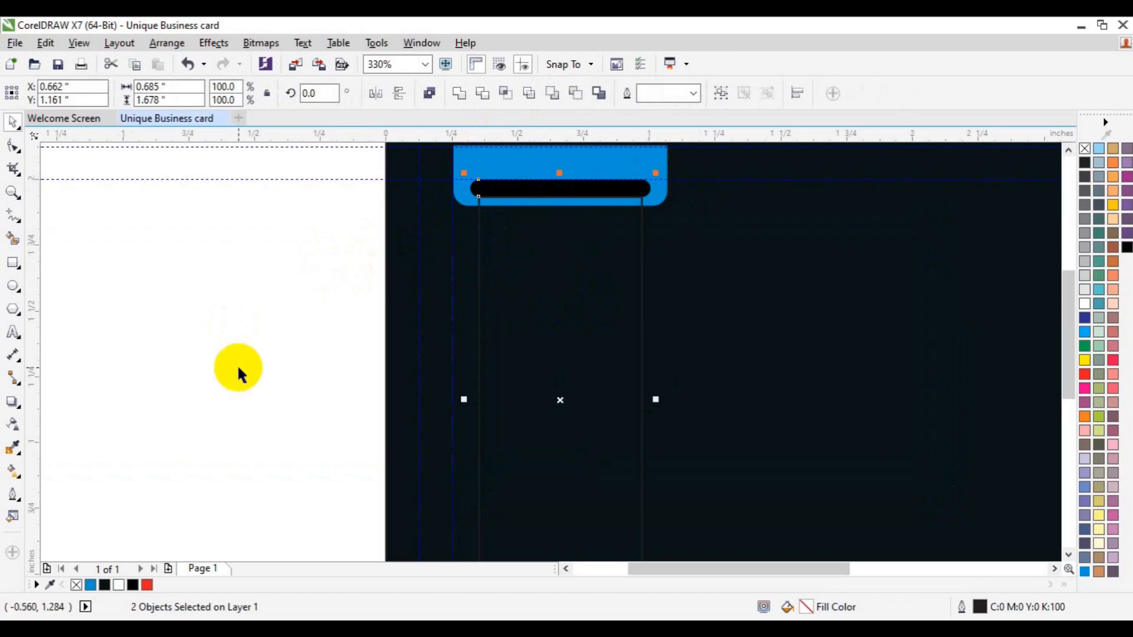
pyautogui.click(1067, 554)
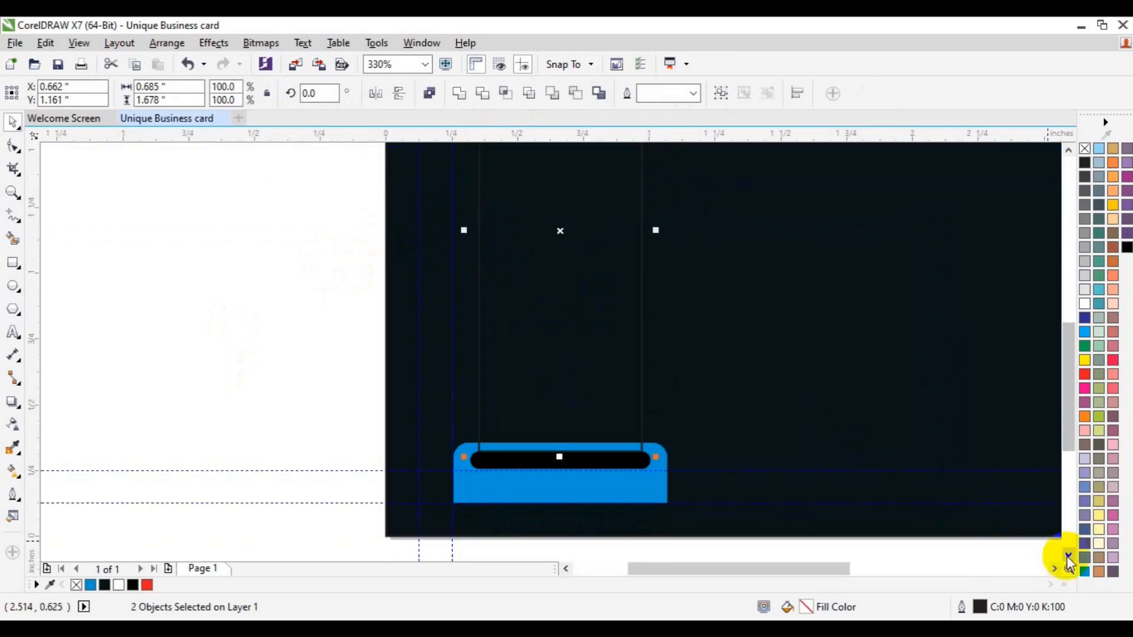
pyautogui.hotkey('ctrl', 'g')
# Ungroup the bottom tab, then select the top tab and the tall rectangle.
pyautogui.keyDown('shift'); pyautogui.click(654, 462); pyautogui.keyUp('shift')
pyautogui.click(333, 399)
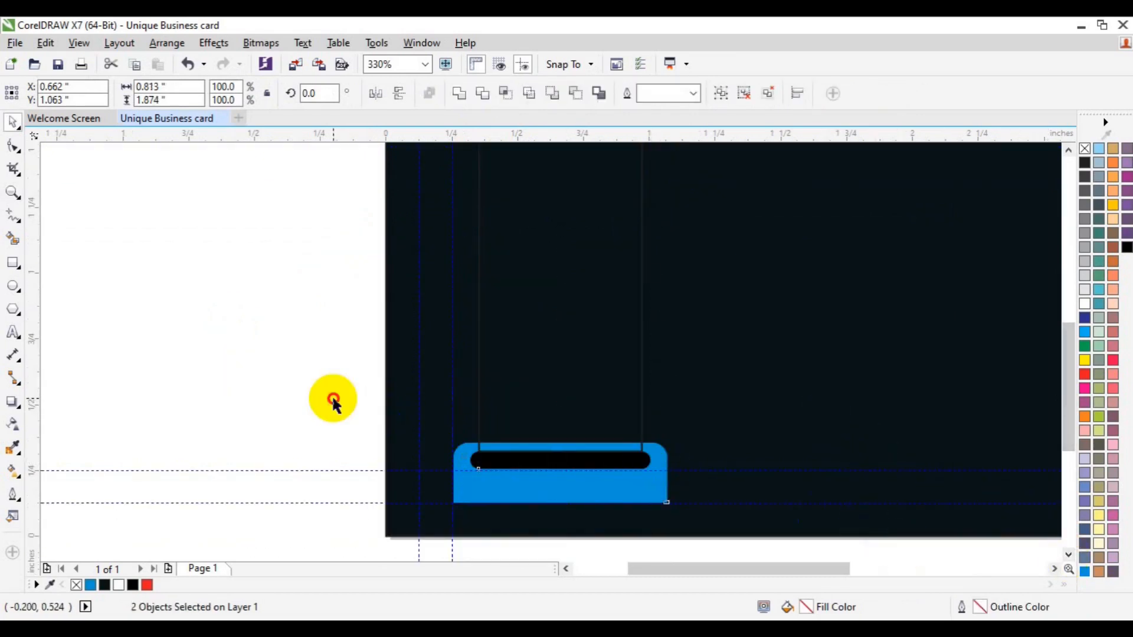
pyautogui.click(557, 486)
pyautogui.click(526, 97)
pyautogui.click(232, 316)
pyautogui.moveTo(495, 463); pyautogui.dragTo(539, 372)
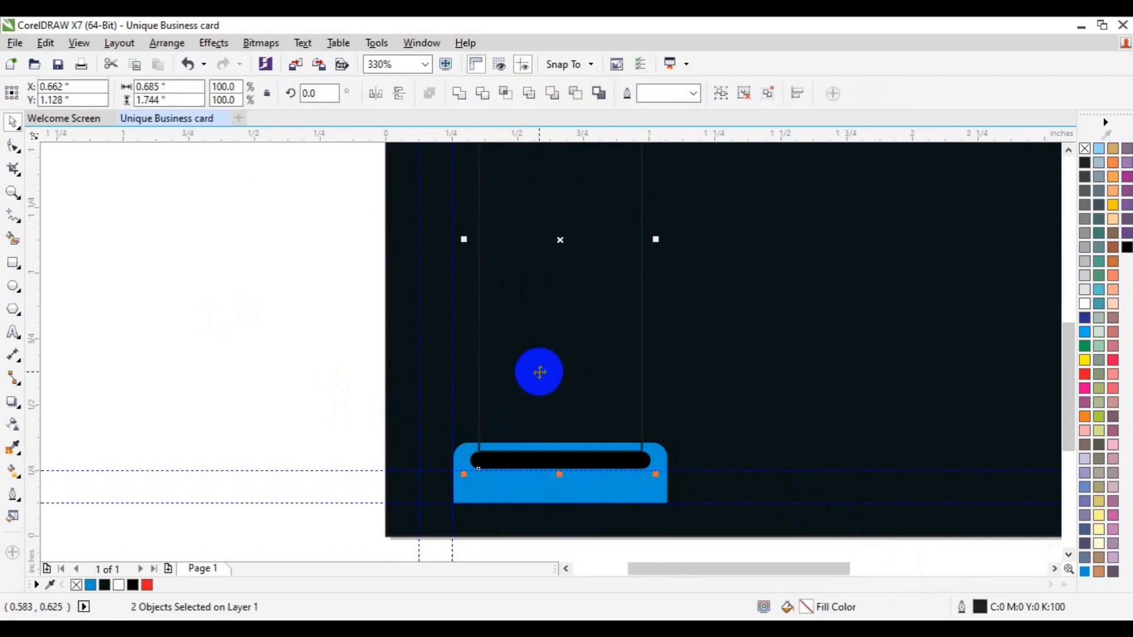
pyautogui.click(236, 374)
pyautogui.click(1069, 149)
pyautogui.click(1068, 150)
pyautogui.click(615, 319)
pyautogui.click(556, 453)
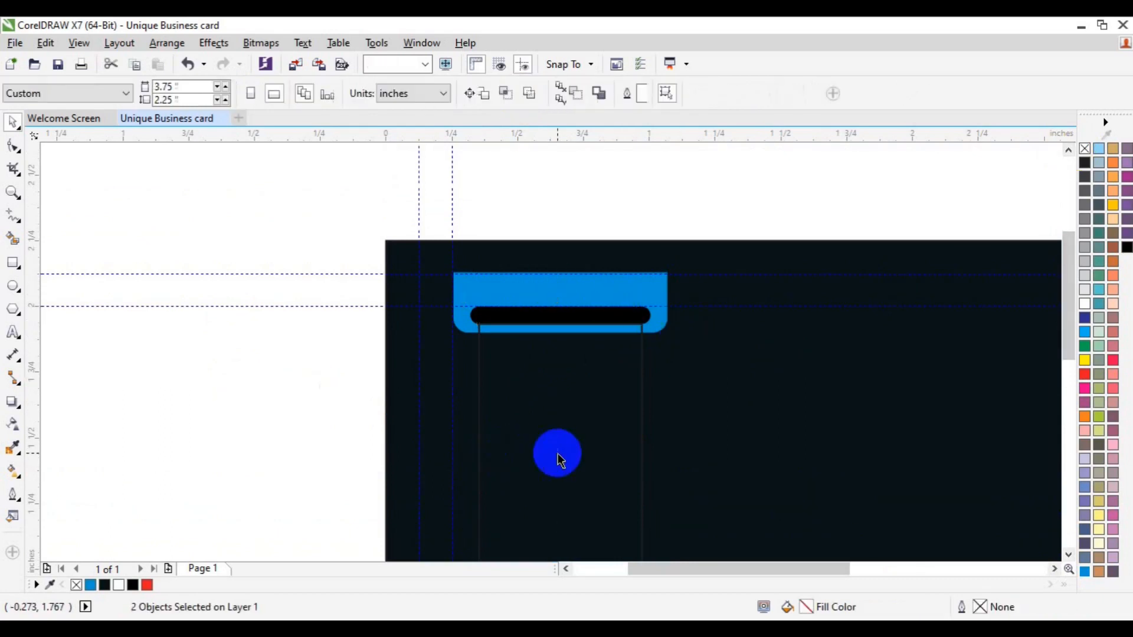
# Fill the tall panel light grey (K30) and reselect it.
pyautogui.click(1085, 257)
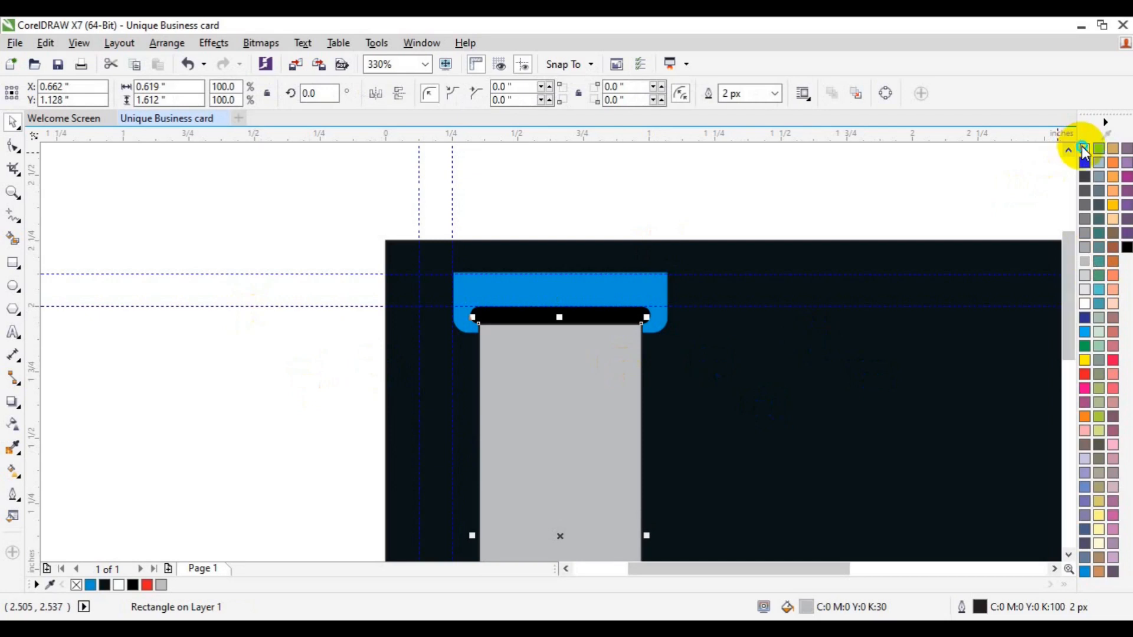
pyautogui.click(207, 431)
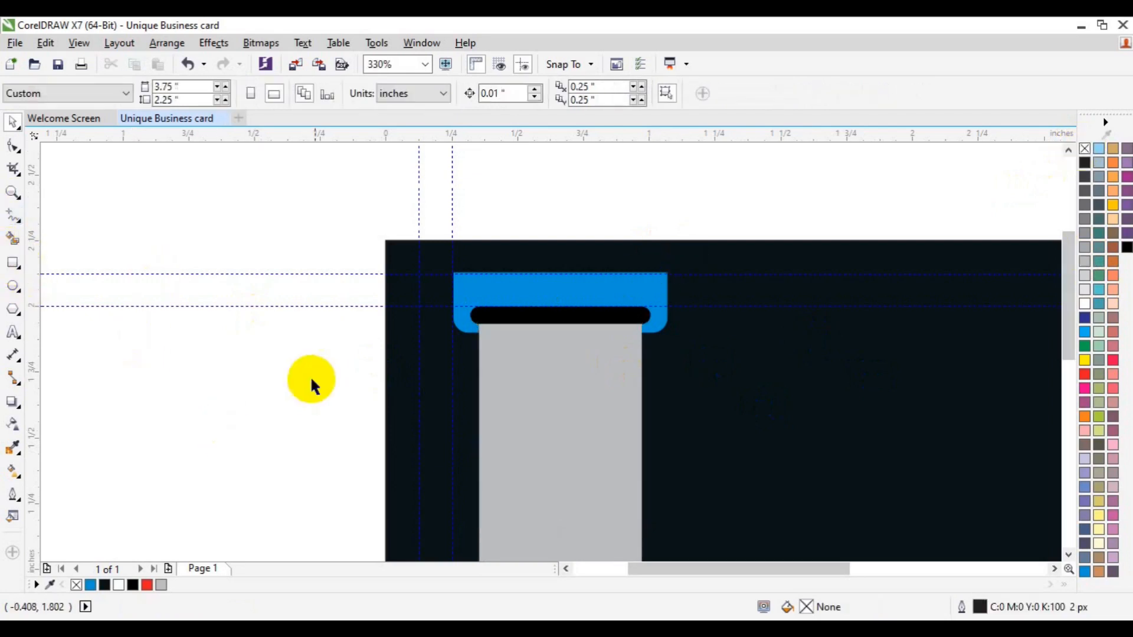
pyautogui.click(490, 381)
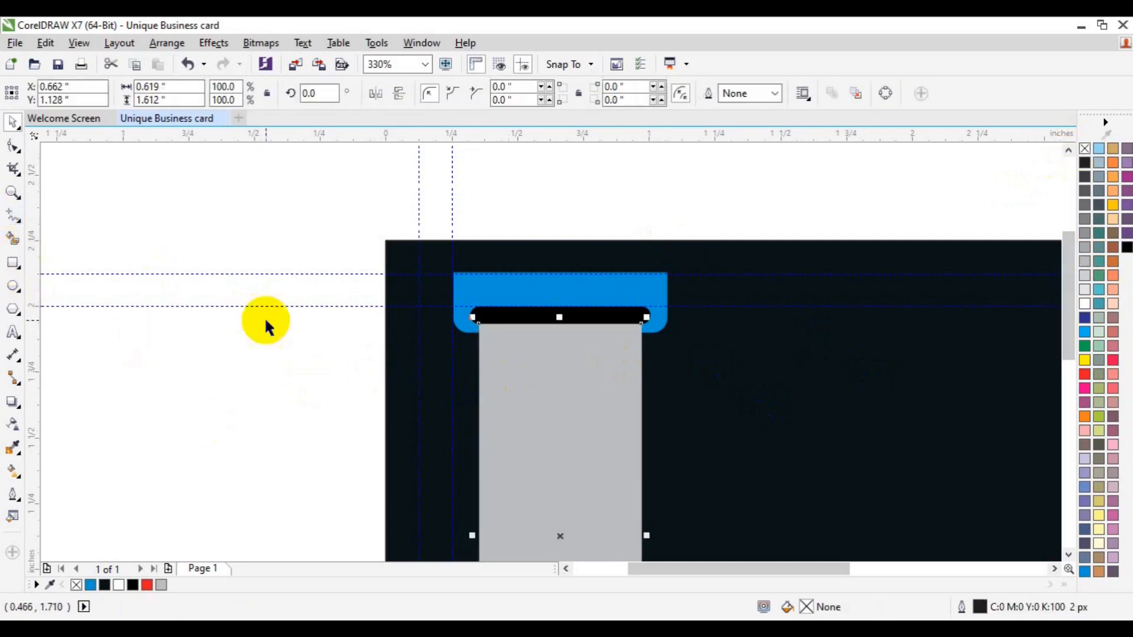
# Convert the grey panel to curves and marquee-select its top nodes.
pyautogui.press('F10')
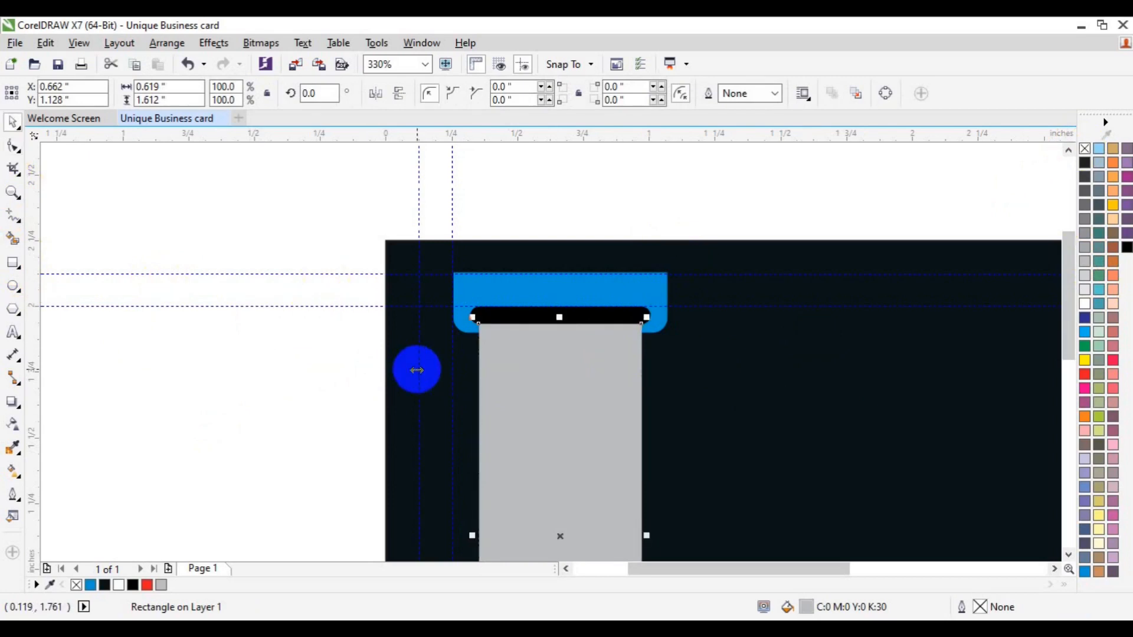
pyautogui.rightClick(506, 379)
pyautogui.click(579, 240)
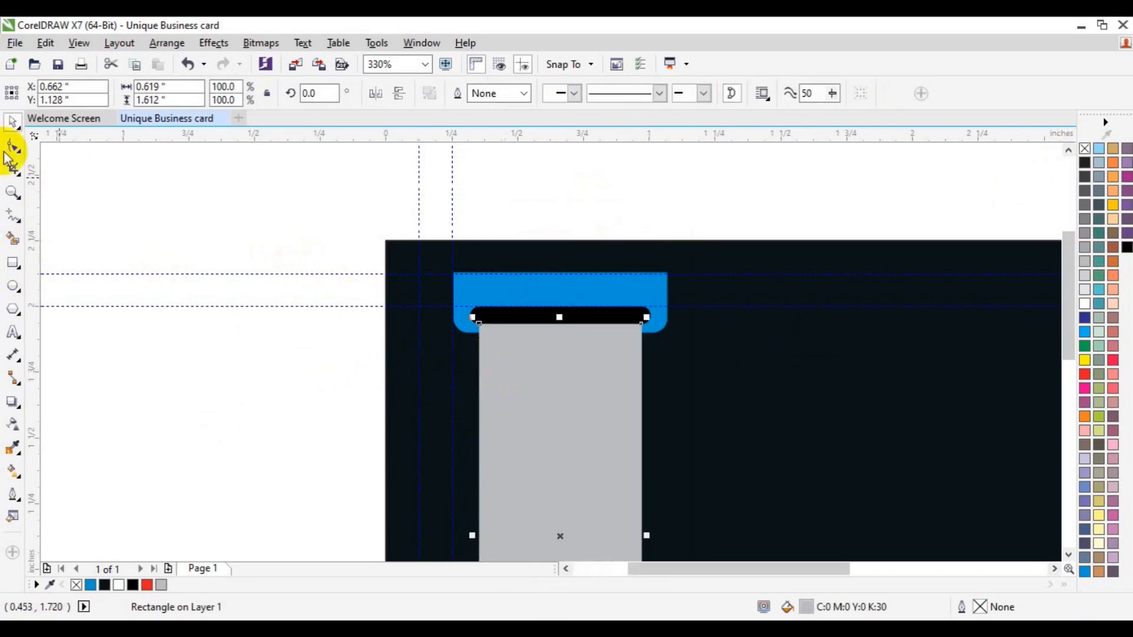
pyautogui.click(10, 152)
pyautogui.moveTo(328, 271); pyautogui.dragTo(658, 342)
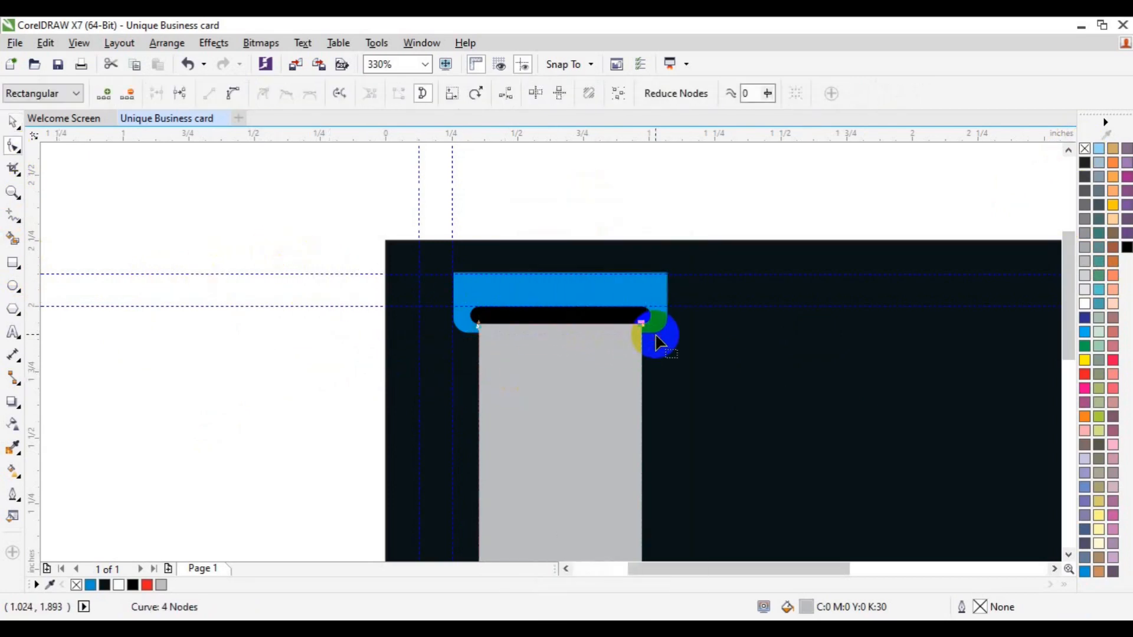
pyautogui.press('space')
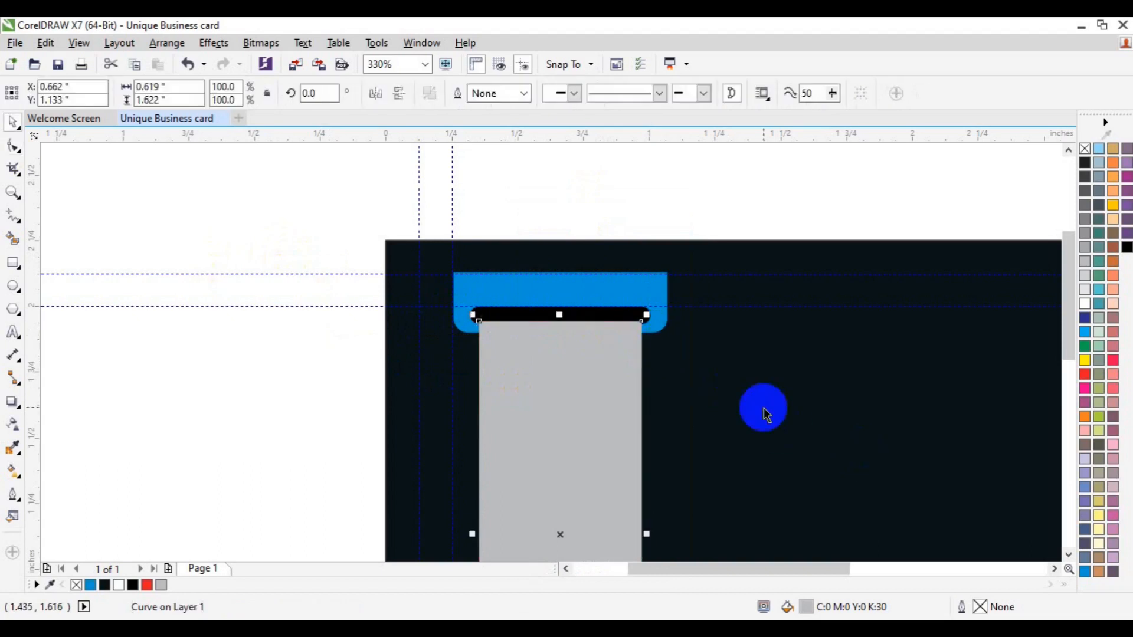
# Trim the grey panel's bottom end with the bottom black bar.
pyautogui.click(1068, 554)
pyautogui.click(1068, 554)
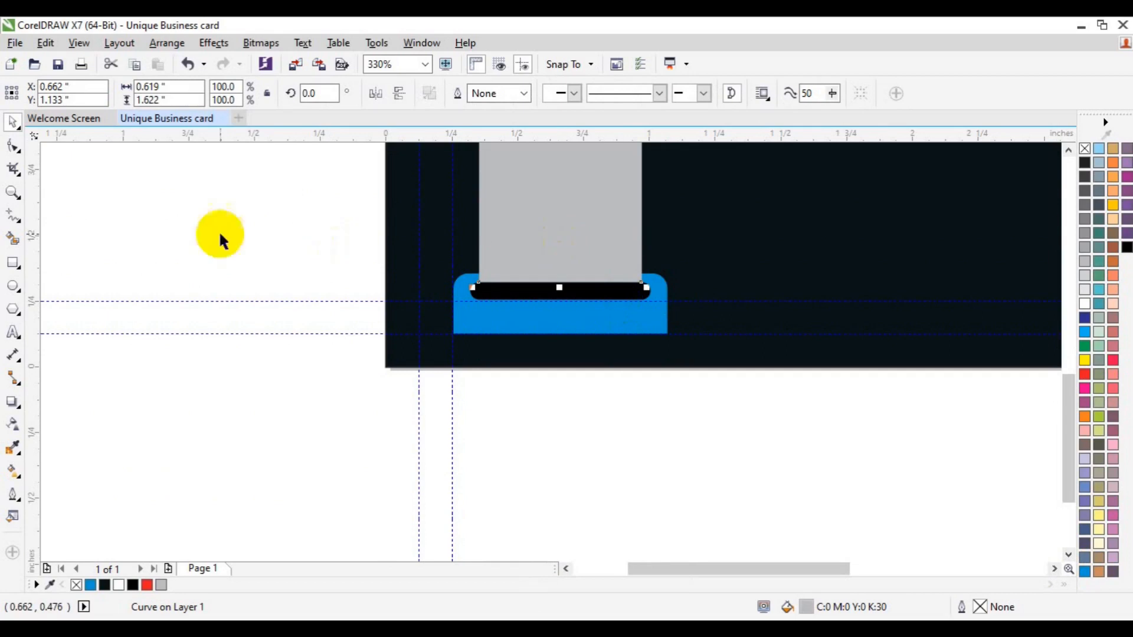
pyautogui.click(14, 147)
pyautogui.moveTo(335, 258); pyautogui.dragTo(660, 295)
pyautogui.press('space')
pyautogui.click(649, 296)
pyautogui.keyDown('shift'); pyautogui.click(649, 296); pyautogui.keyUp('shift')
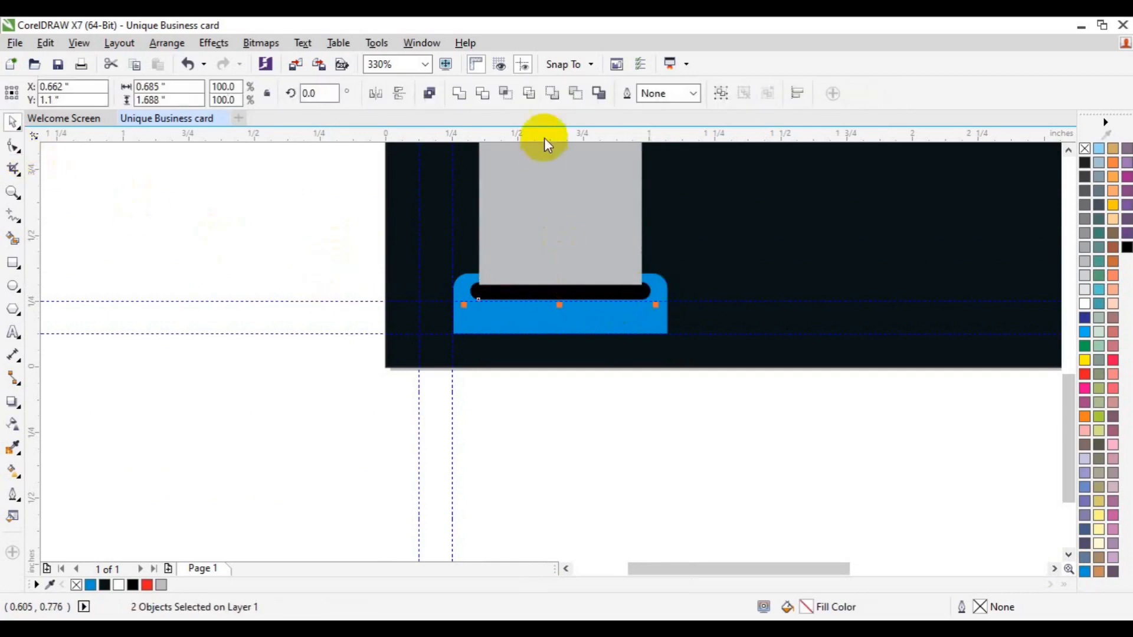
pyautogui.click(489, 101)
pyautogui.click(663, 255)
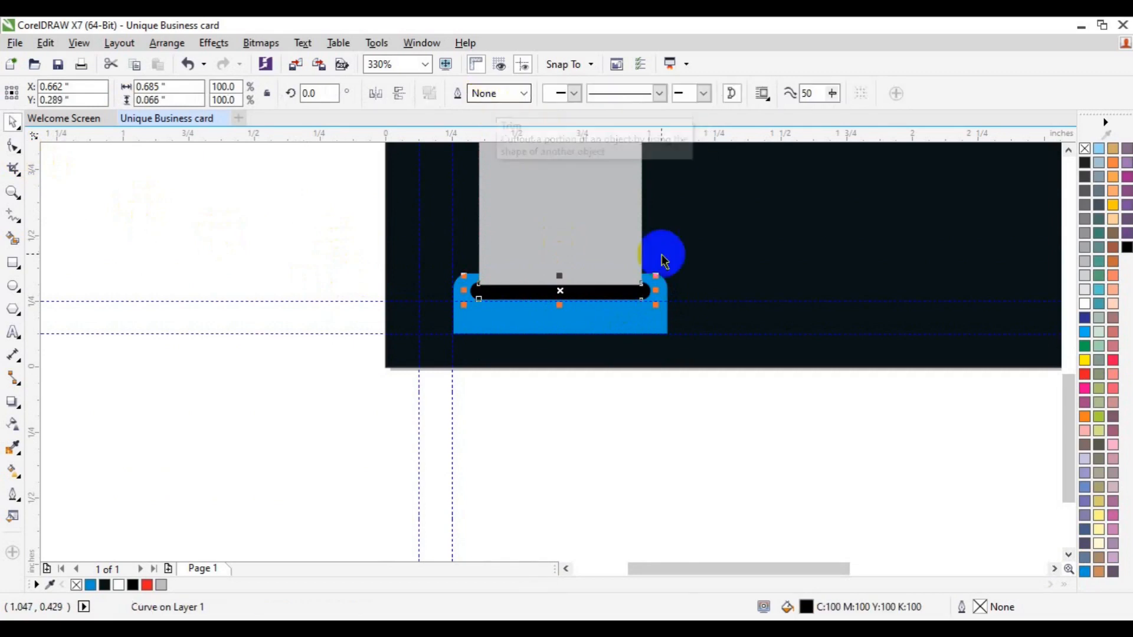
# Trim the panel's top end with the top black bar and zoom out to the whole card.
pyautogui.click(1068, 151)
pyautogui.scroll(5, 1067, 150)
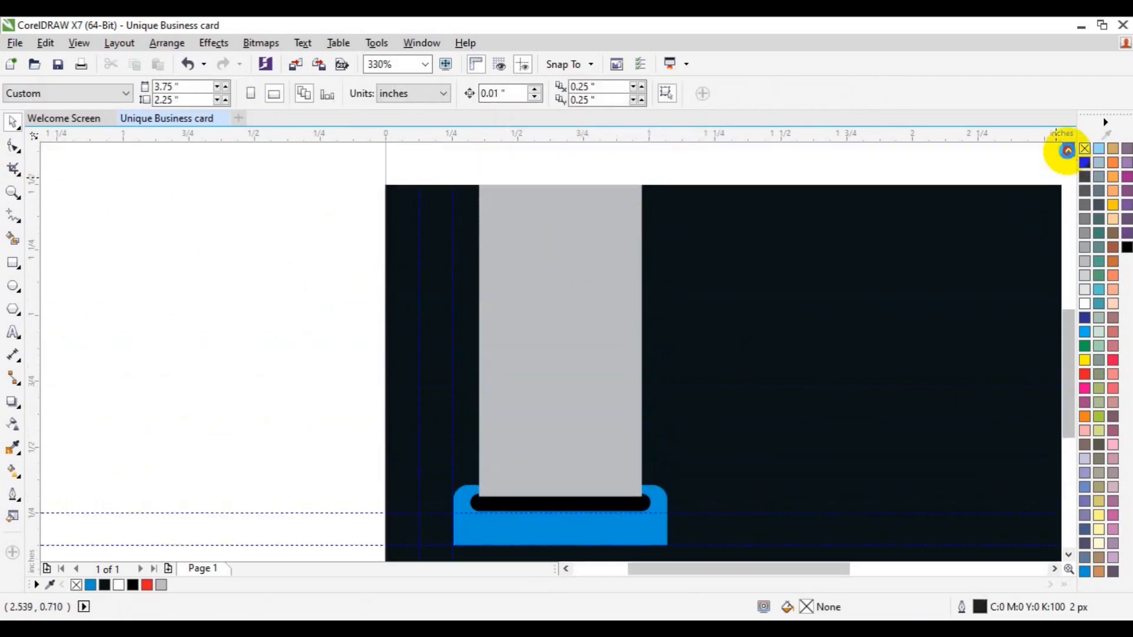
pyautogui.click(643, 277)
pyautogui.keyDown('shift'); pyautogui.click(596, 346); pyautogui.keyUp('shift')
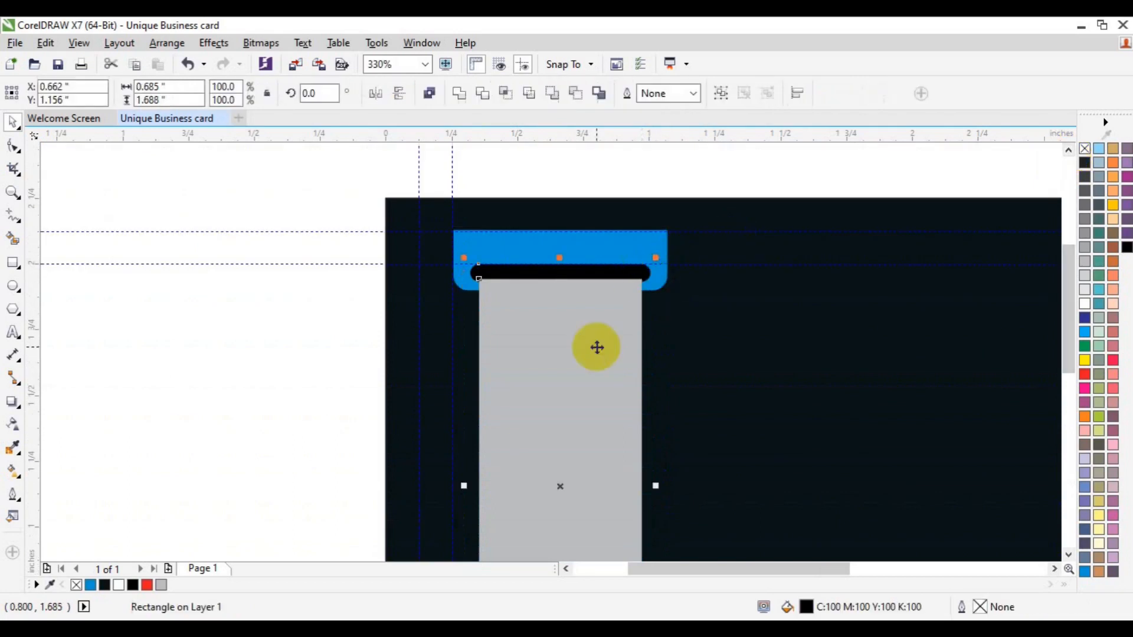
pyautogui.click(487, 92)
pyautogui.click(281, 320)
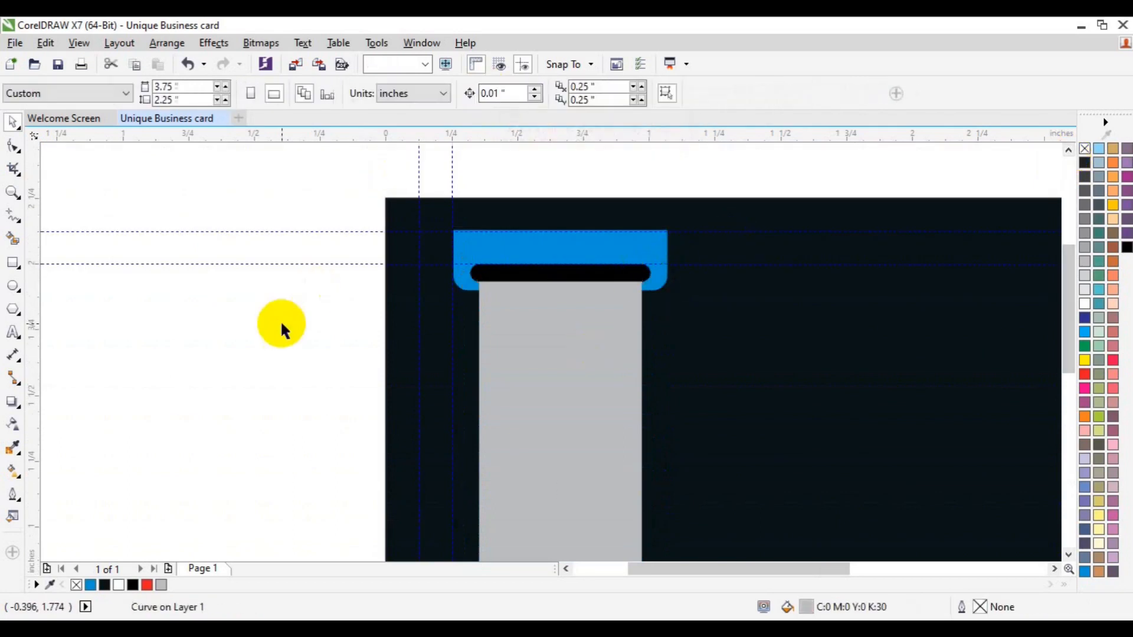
pyautogui.click(17, 201)
pyautogui.click(101, 94)
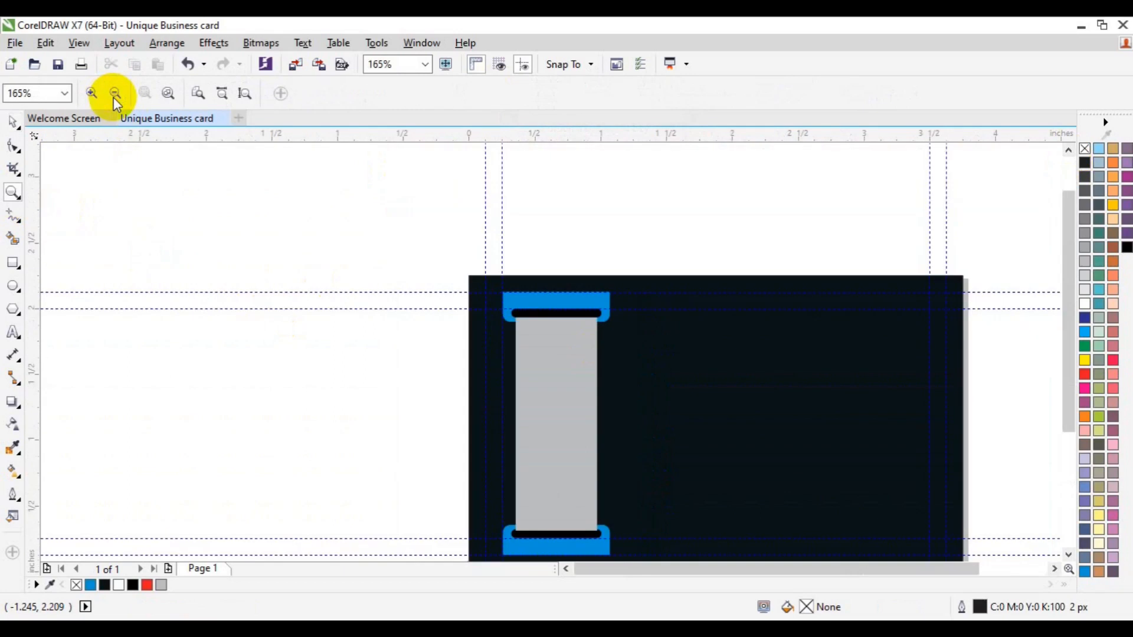
# Draw a thin upright rectangle near the card's top, right of the grey panel.
pyautogui.click(1055, 568)
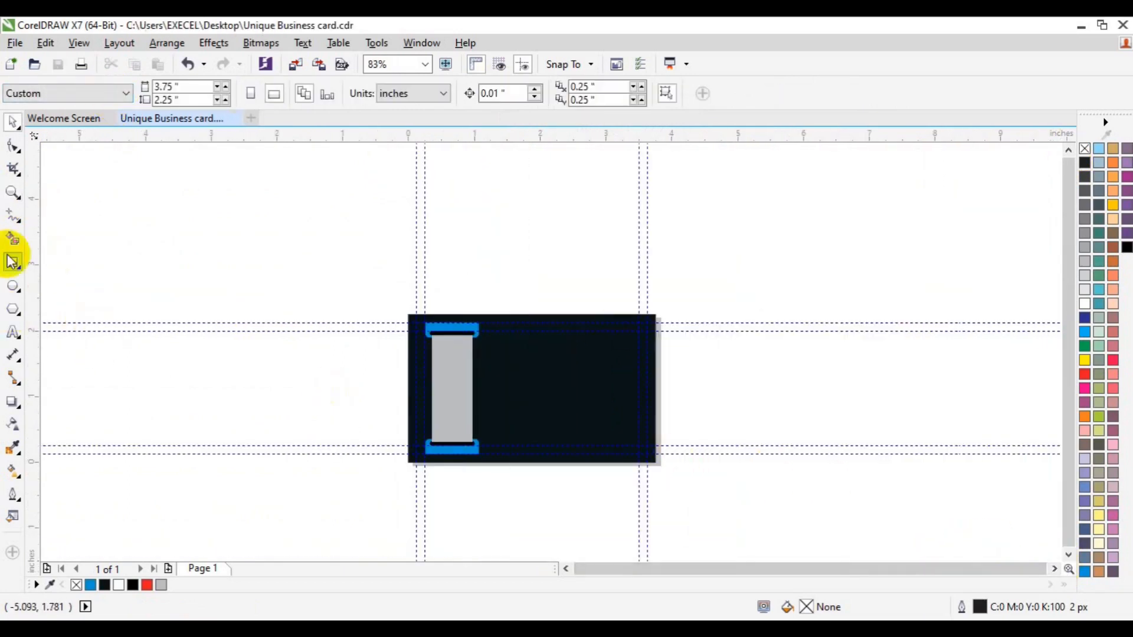
pyautogui.click(13, 192)
pyautogui.click(576, 423)
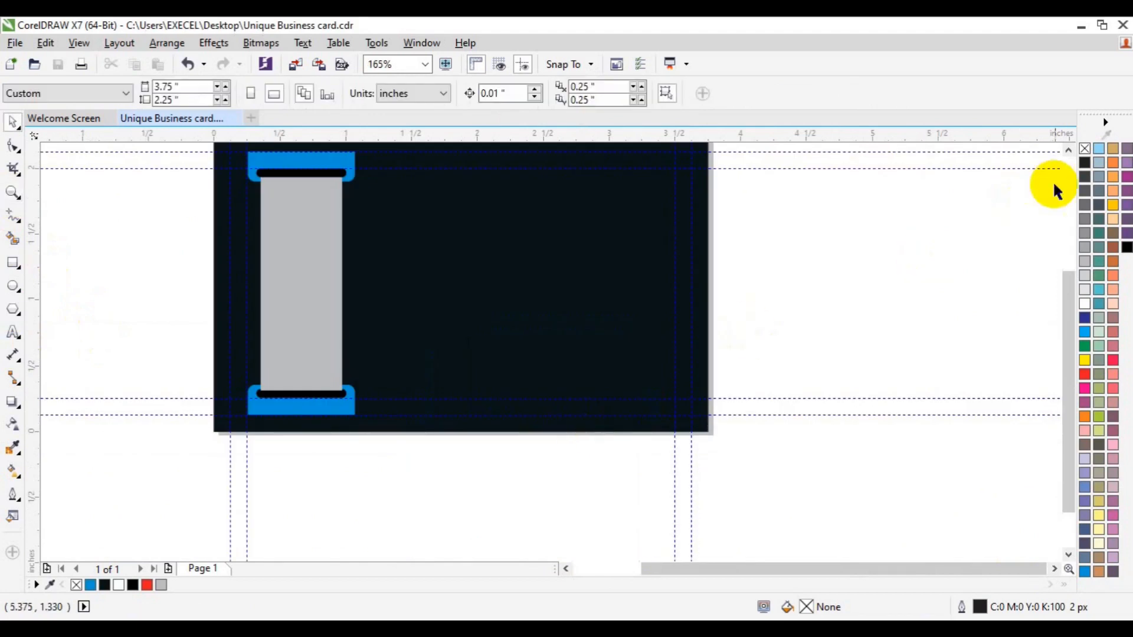
pyautogui.click(1067, 150)
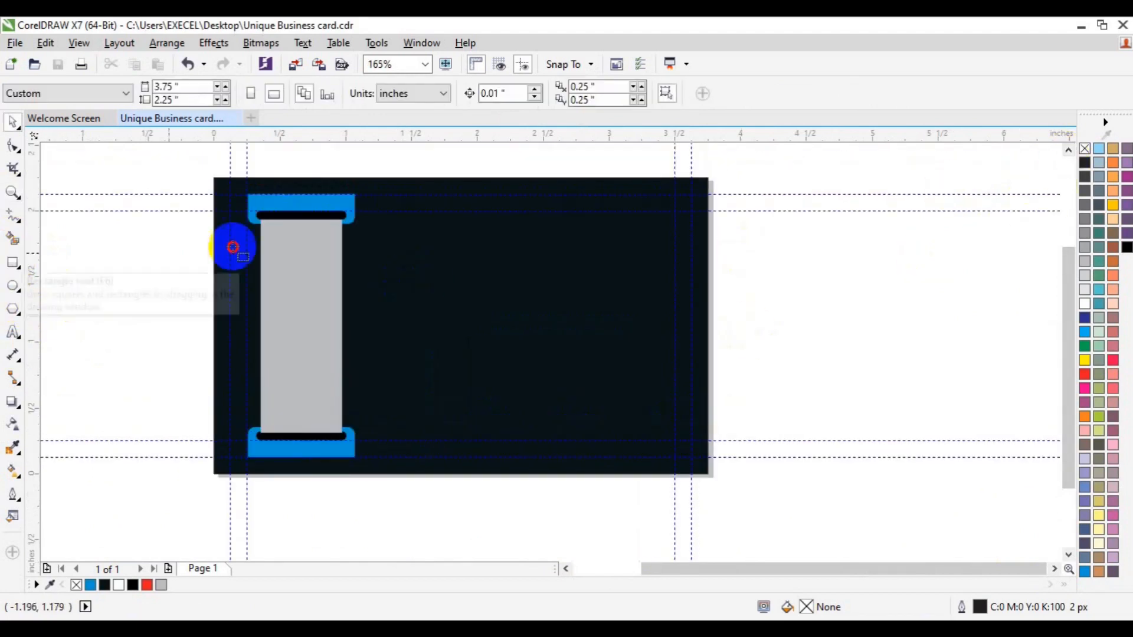
pyautogui.click(13, 263)
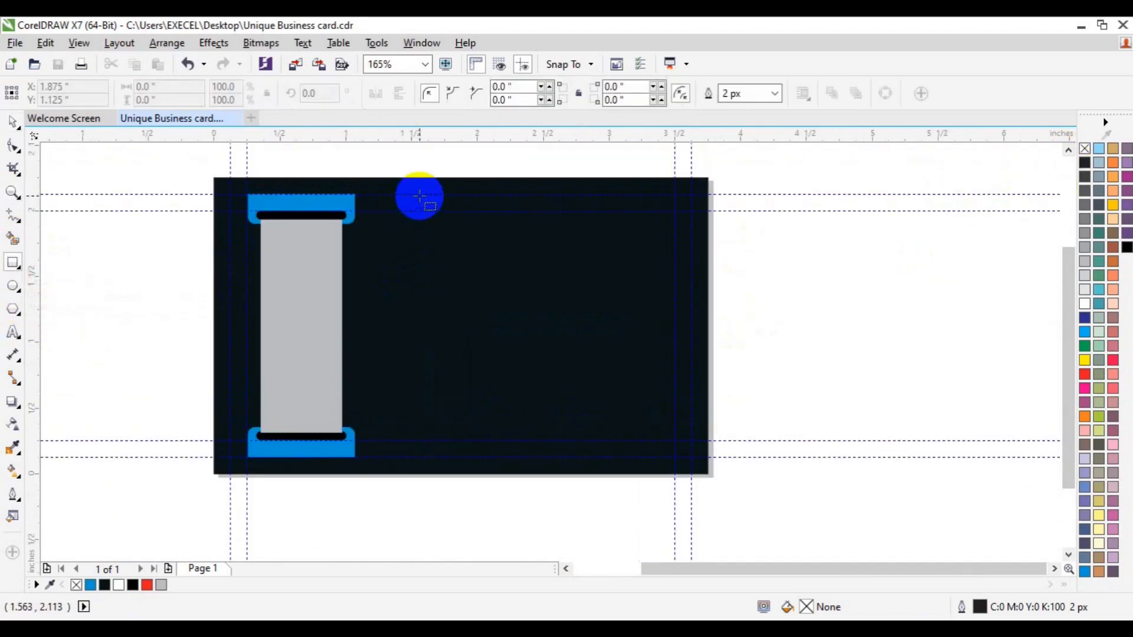
pyautogui.moveTo(430, 195); pyautogui.dragTo(461, 263)
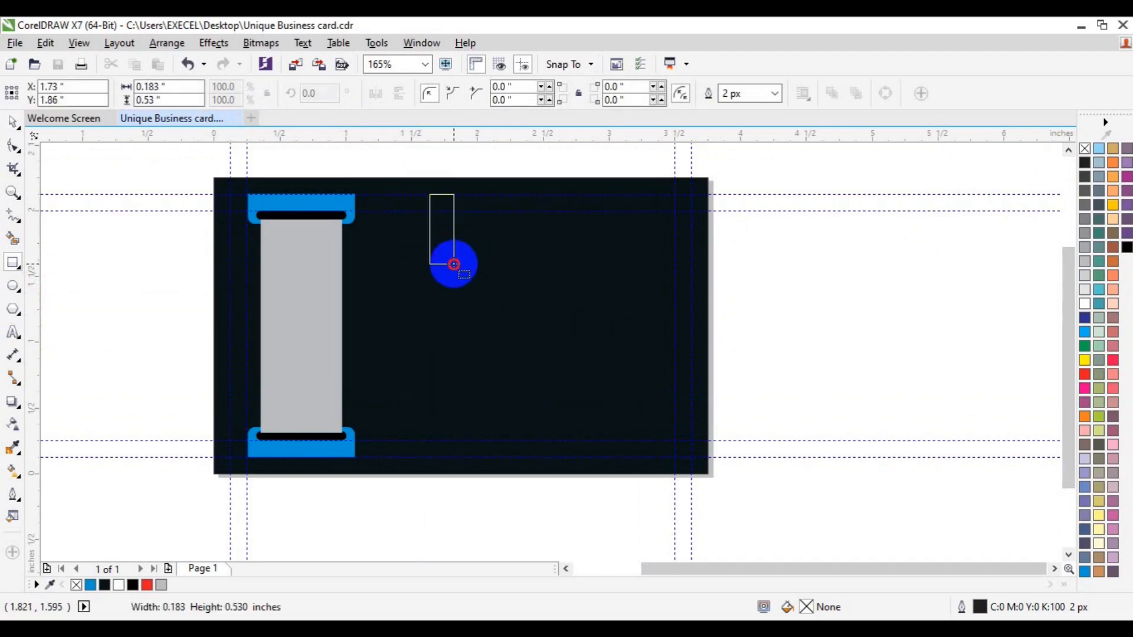
pyautogui.moveTo(449, 263); pyautogui.dragTo(450, 264)
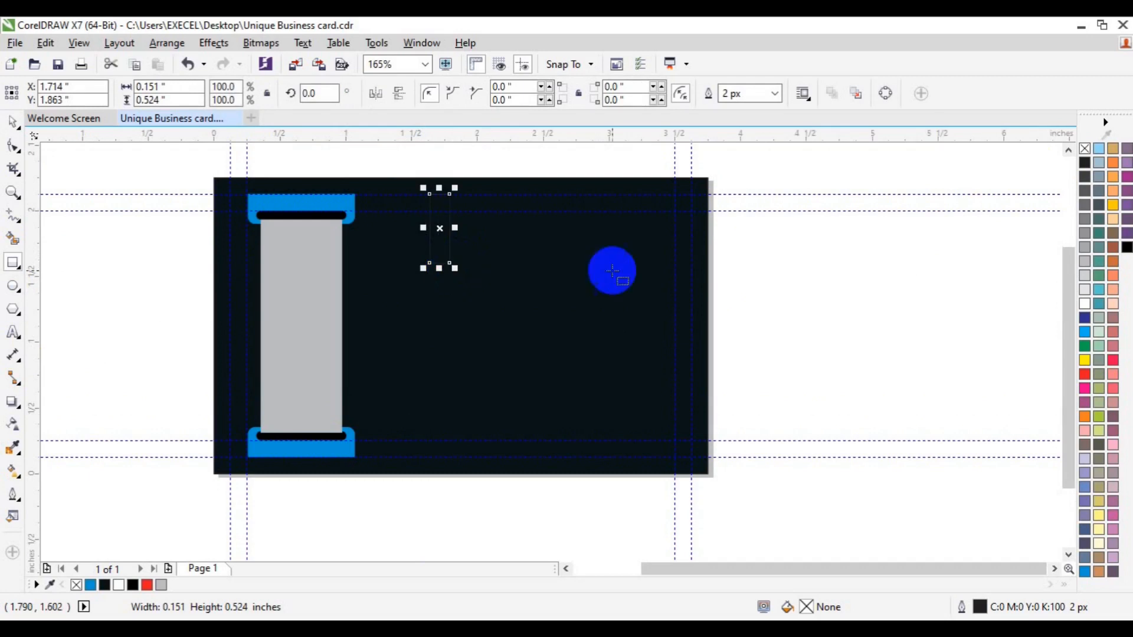
# Fill the thin bar light blue (C67 M10) with no outline, then zoom in on it.
pyautogui.click(1086, 574)
pyautogui.rightClick(1085, 148)
pyautogui.doubleClick(803, 606)
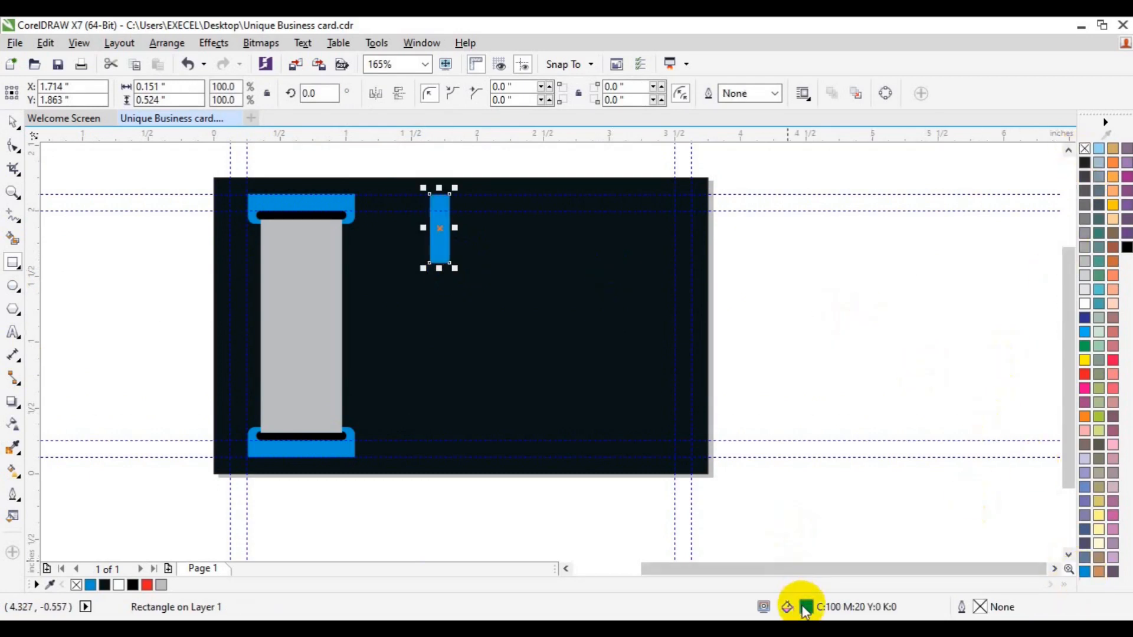
pyautogui.click(565, 288)
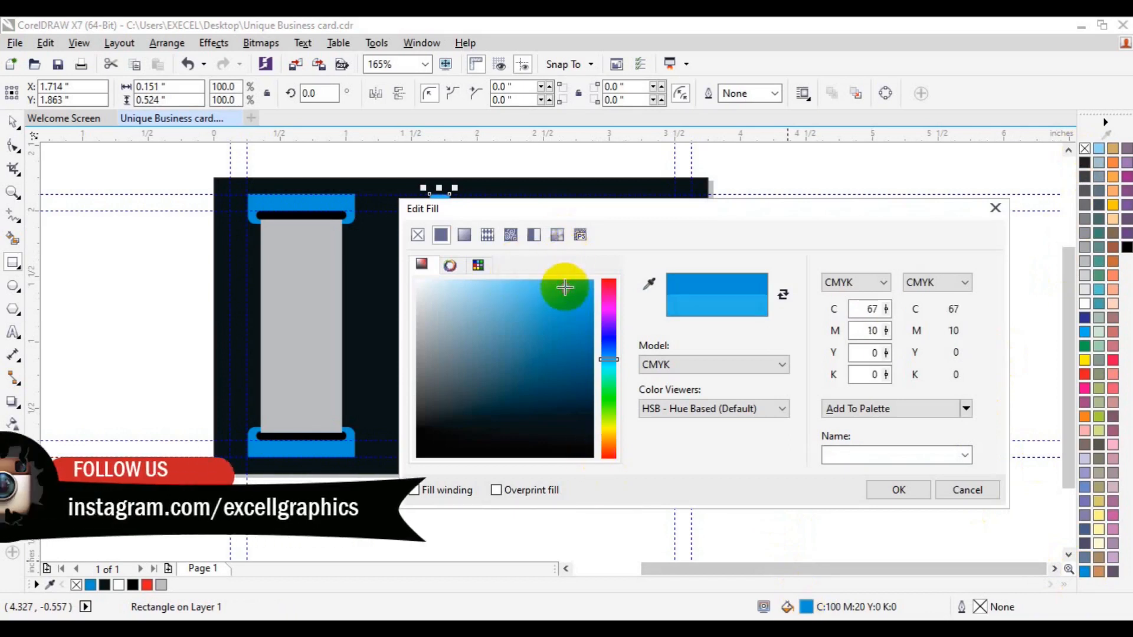
pyautogui.click(897, 489)
pyautogui.click(830, 354)
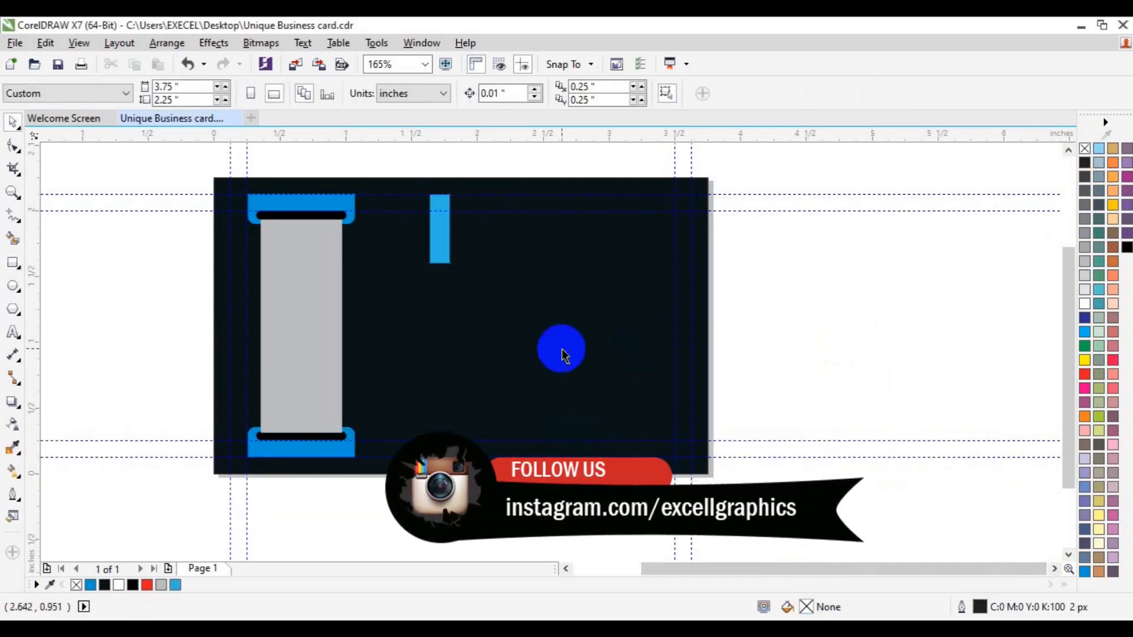
pyautogui.click(14, 191)
pyautogui.click(447, 258)
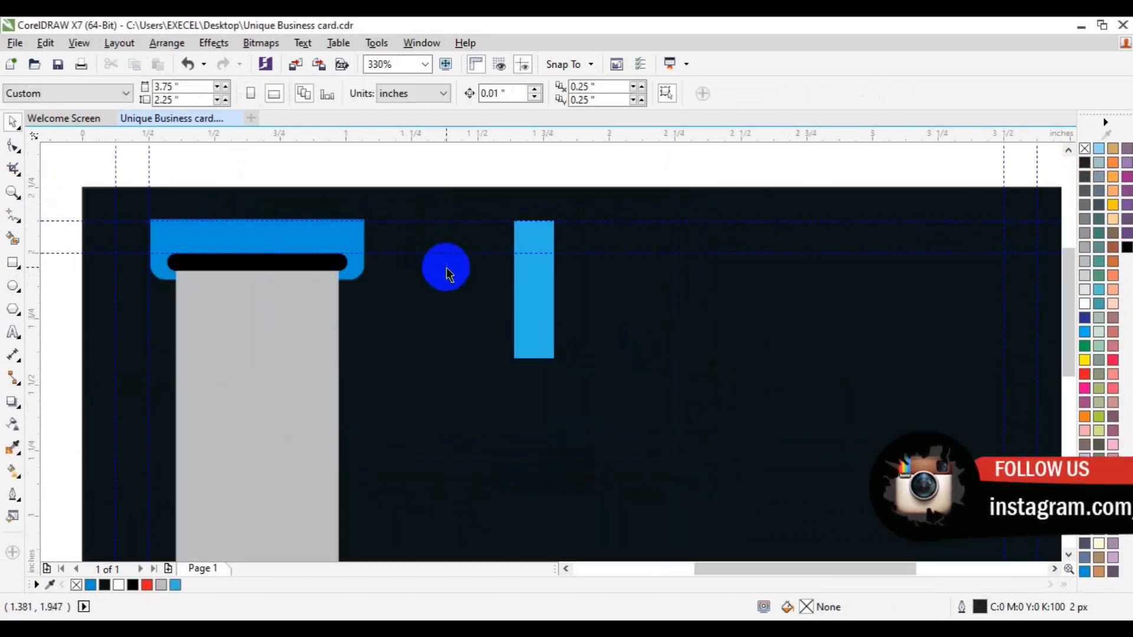
# Duplicate the thin blue bar, move the copy to its lower end, and widen it.
pyautogui.click(13, 264)
pyautogui.click(531, 341)
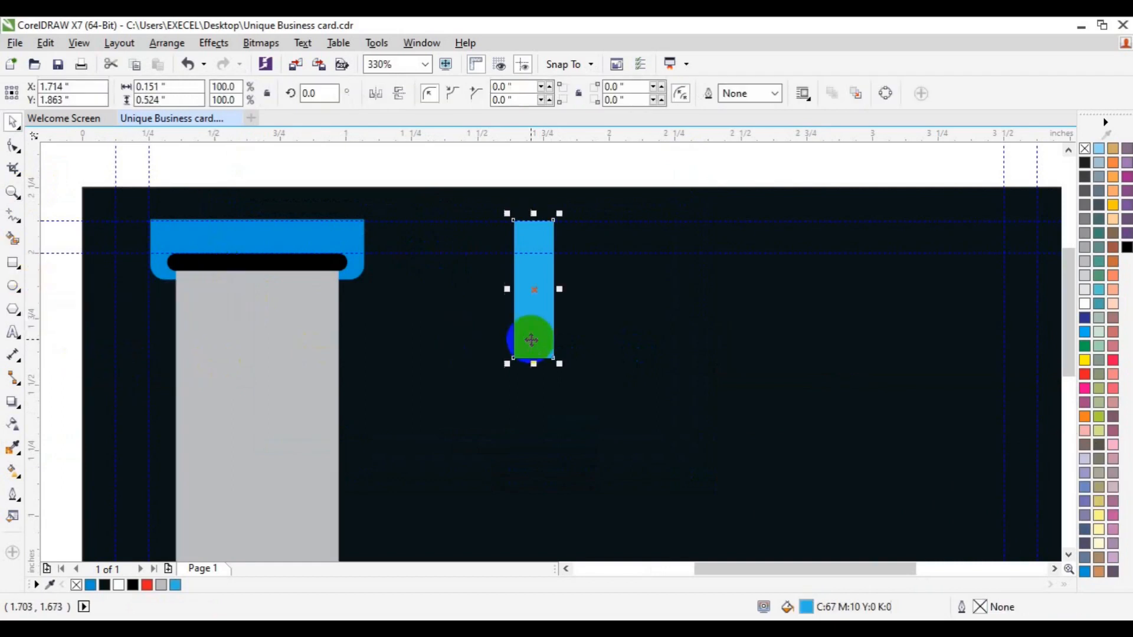
pyautogui.hotkey('ctrl', 'd')
pyautogui.click(534, 338)
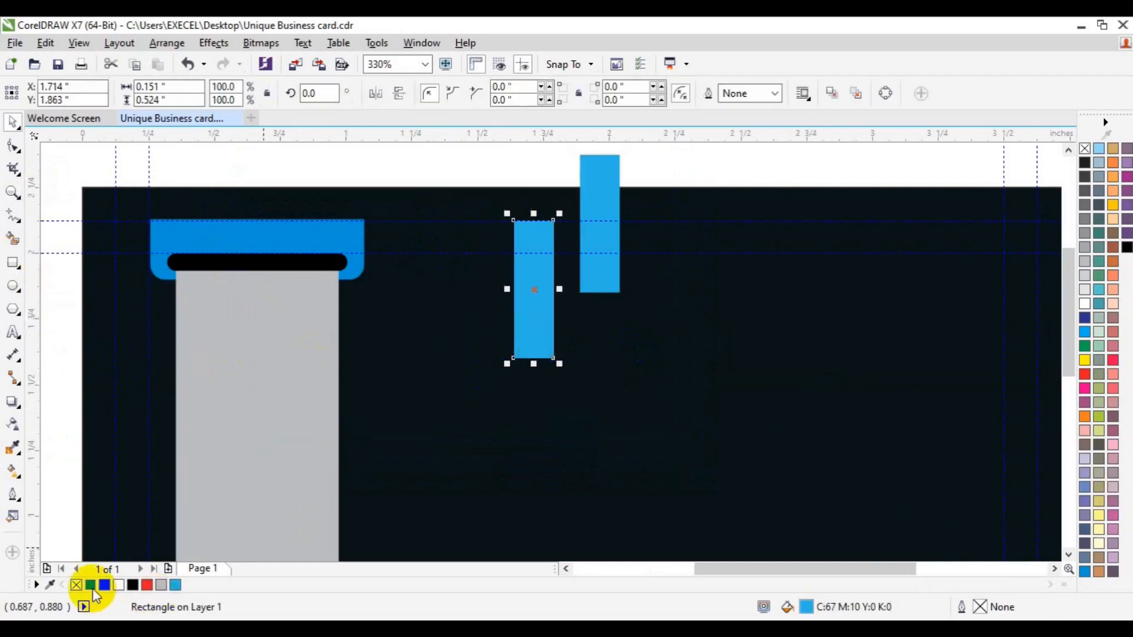
pyautogui.click(603, 268)
pyautogui.moveTo(541, 341); pyautogui.dragTo(543, 403)
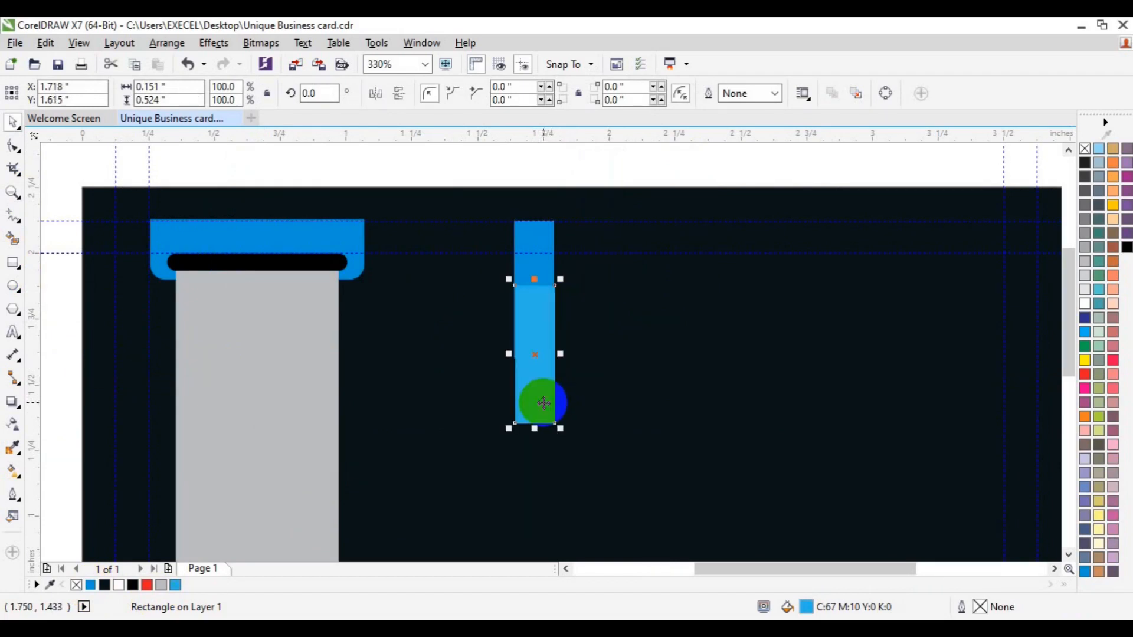
pyautogui.moveTo(560, 354); pyautogui.dragTo(572, 354)
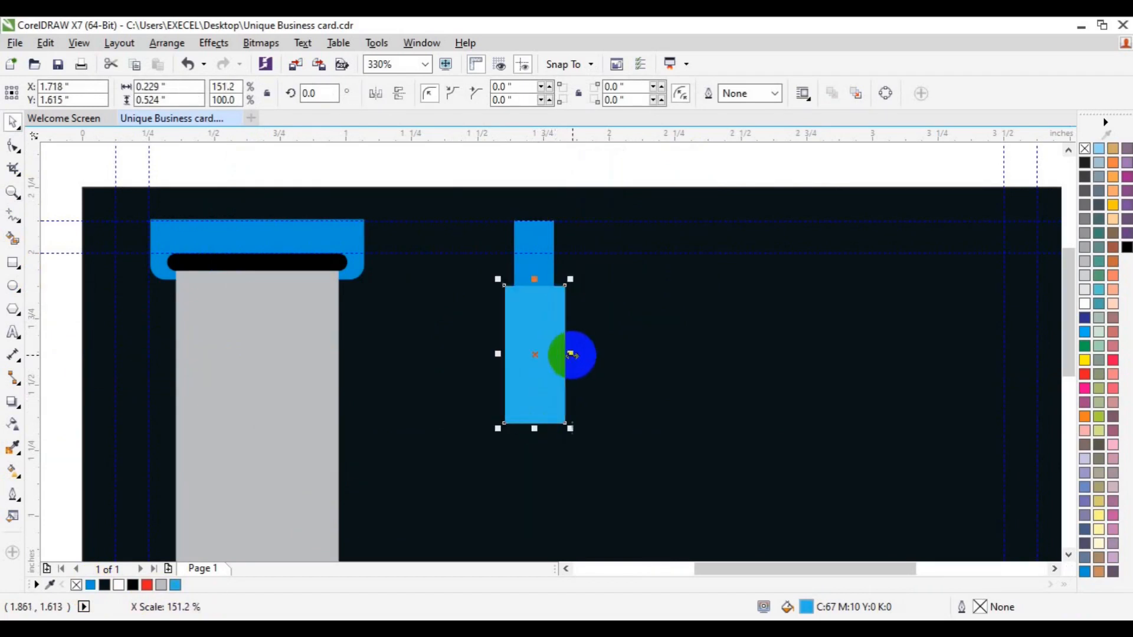
pyautogui.keyDown('shift'); pyautogui.click(539, 275); pyautogui.keyUp('shift')
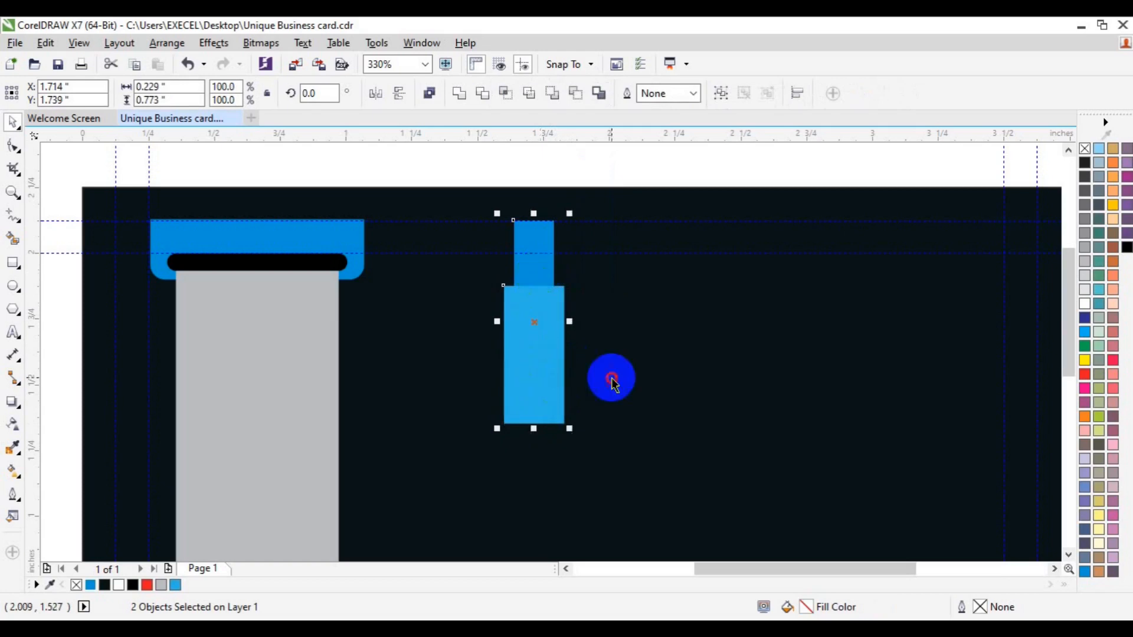
pyautogui.click(542, 392)
# Round the copy's corners to 0.047 inch and shorten it to a 0.213-inch tall tab.
pyautogui.click(13, 146)
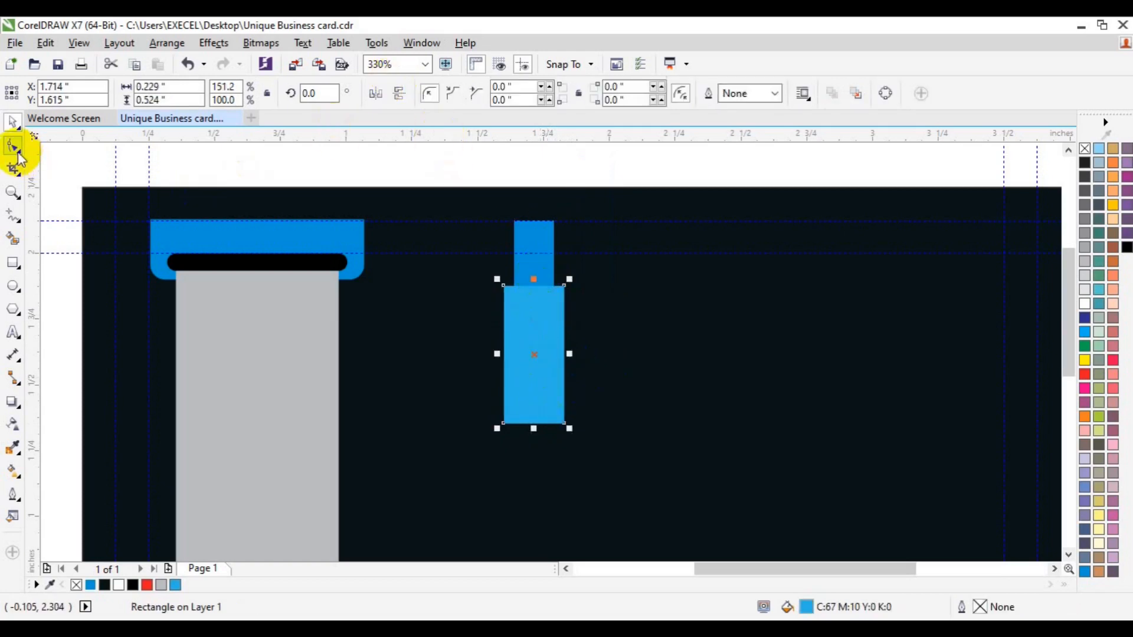
pyautogui.moveTo(504, 286)
pyautogui.mouseDown()
pyautogui.moveTo(513, 312)
pyautogui.moveTo(512, 302)
pyautogui.mouseUp()
pyautogui.press('space')
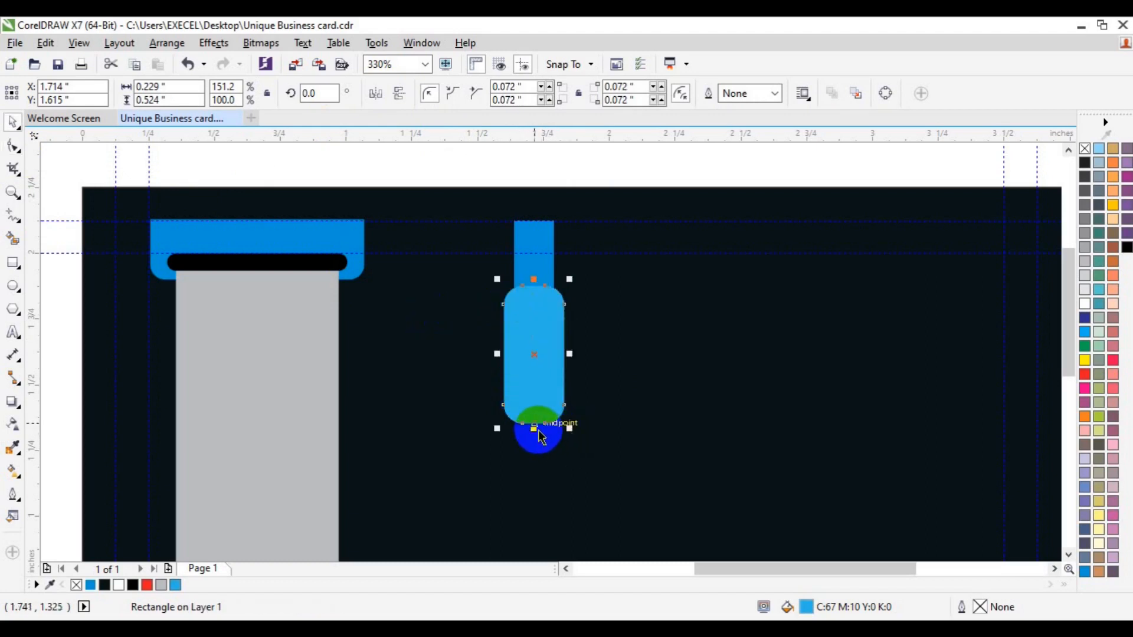
pyautogui.moveTo(534, 429); pyautogui.dragTo(535, 389)
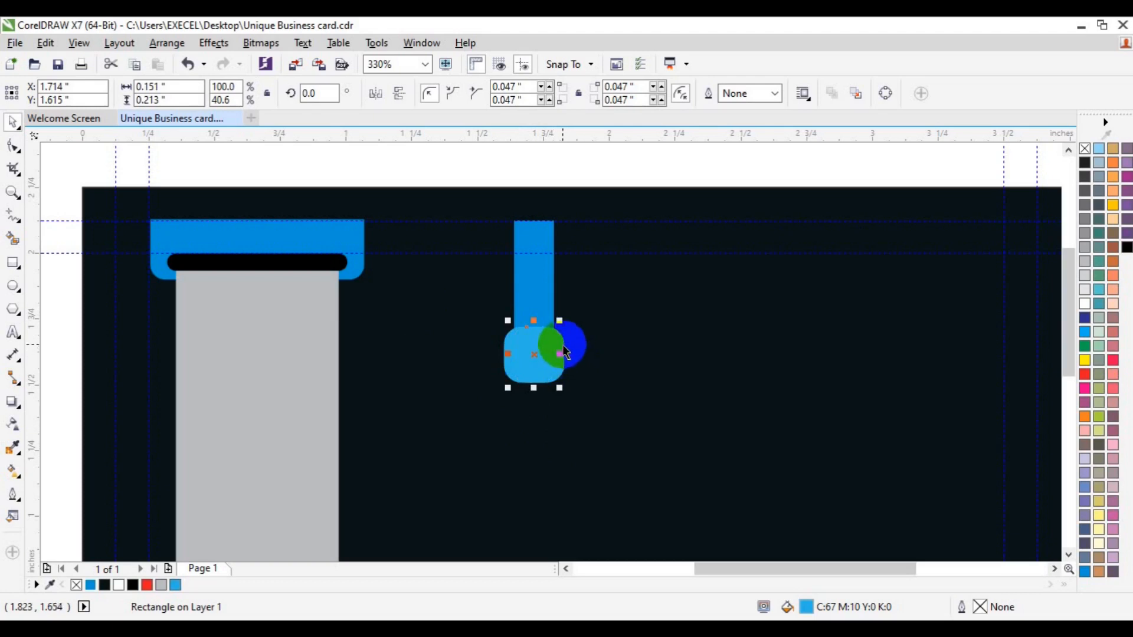
# Fill the inner rounded rectangle white and group it with the blue tab as a 0.229 × 0.213 inch pair.
pyautogui.click(1084, 304)
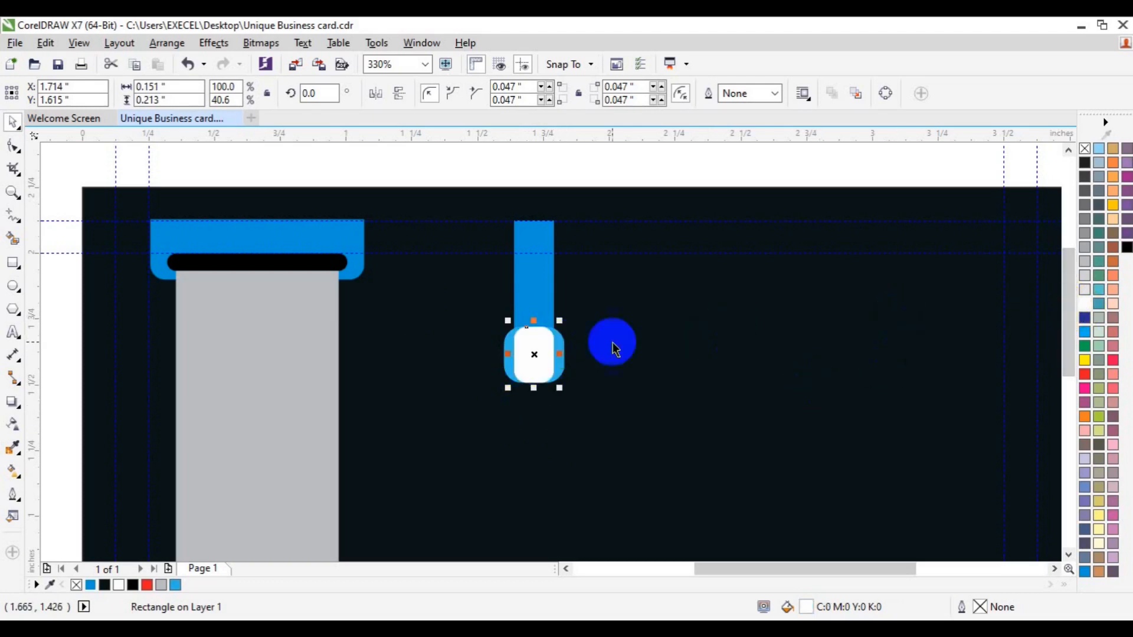
pyautogui.moveTo(614, 348); pyautogui.dragTo(568, 348)
pyautogui.keyDown('shift'); pyautogui.click(563, 347); pyautogui.keyUp('shift')
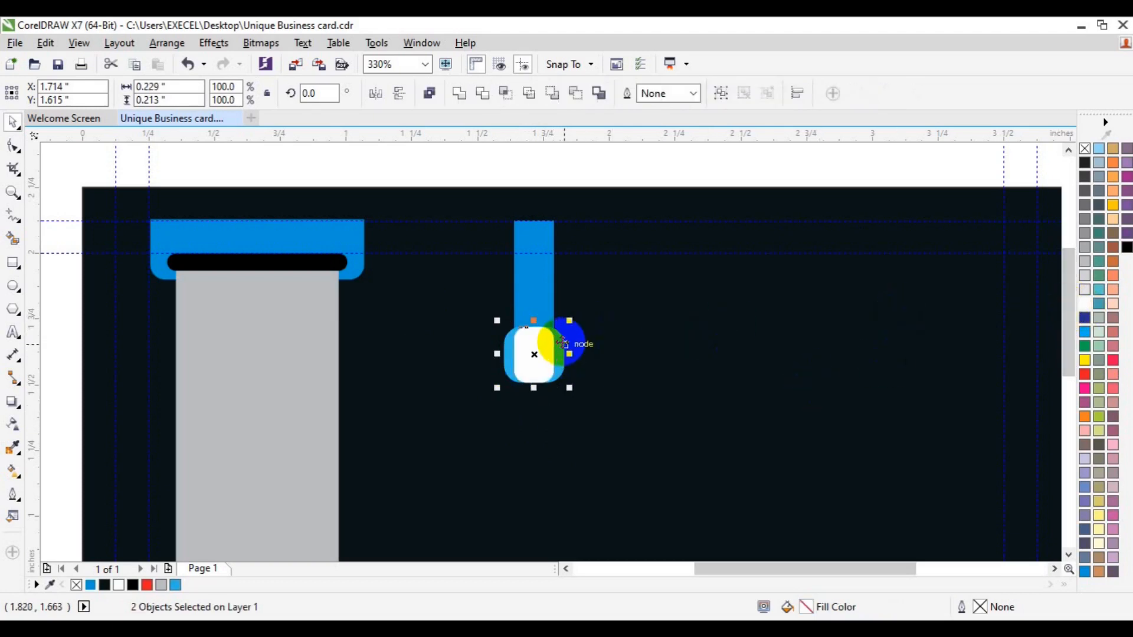
pyautogui.hotkey('ctrl', 'g')
pyautogui.keyDown('shift'); pyautogui.click(538, 299); pyautogui.keyUp('shift')
pyautogui.click(629, 161)
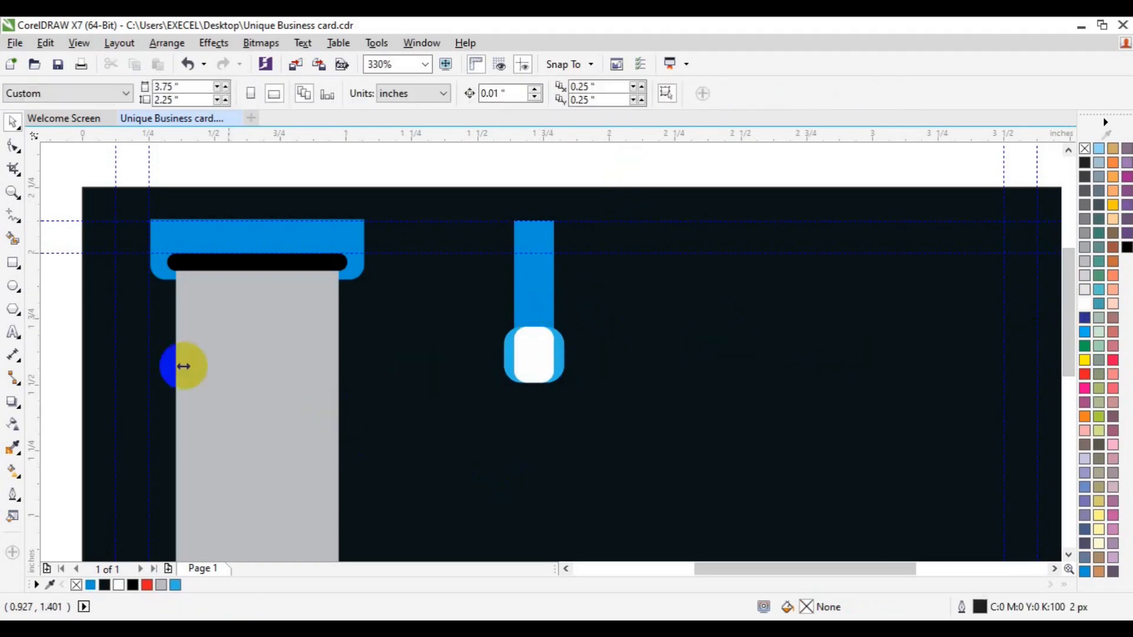
pyautogui.click(12, 193)
pyautogui.click(122, 91)
pyautogui.press('space')
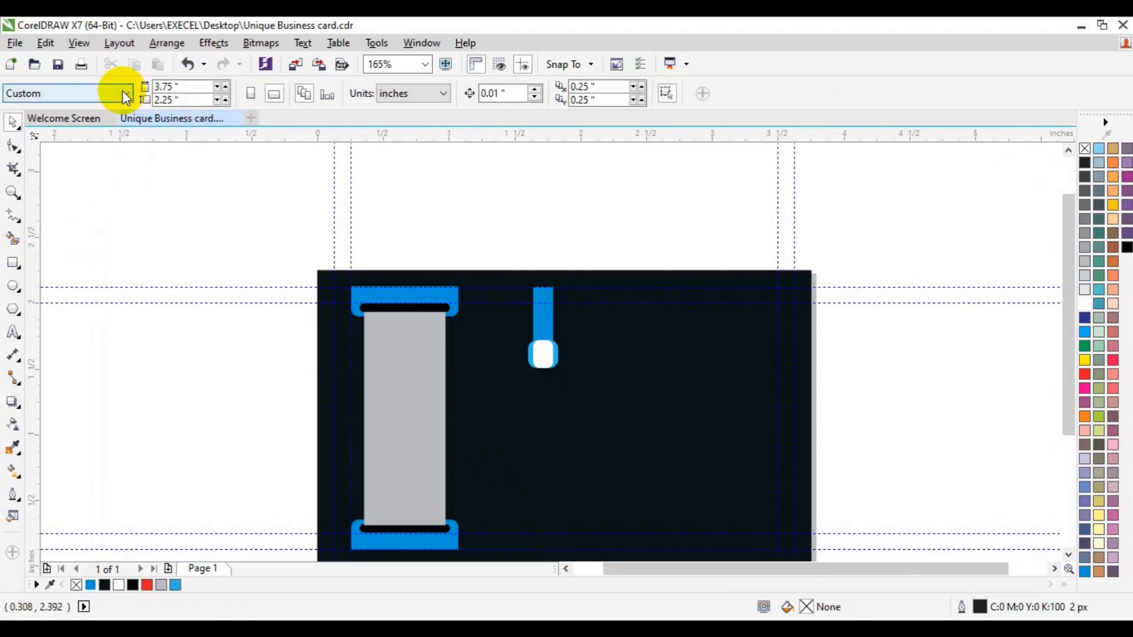
# Copy the white marker group down the card to form a column of markers.
pyautogui.moveTo(841, 324); pyautogui.dragTo(507, 403)
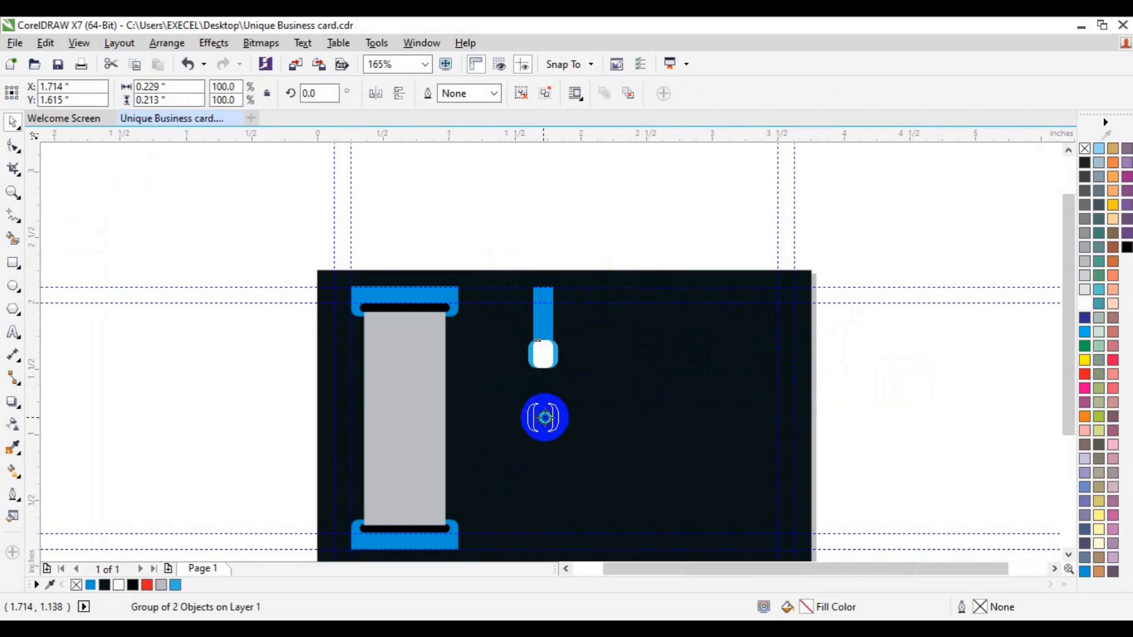
pyautogui.rightClick(545, 418)
pyautogui.click(576, 444)
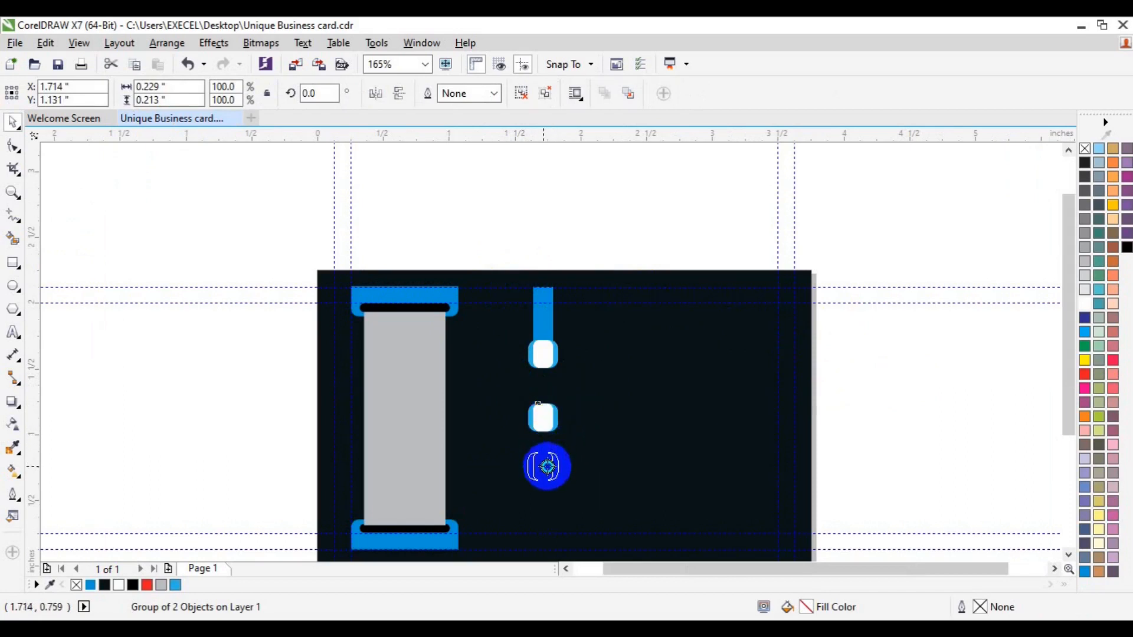
pyautogui.rightClick(547, 467)
pyautogui.click(601, 495)
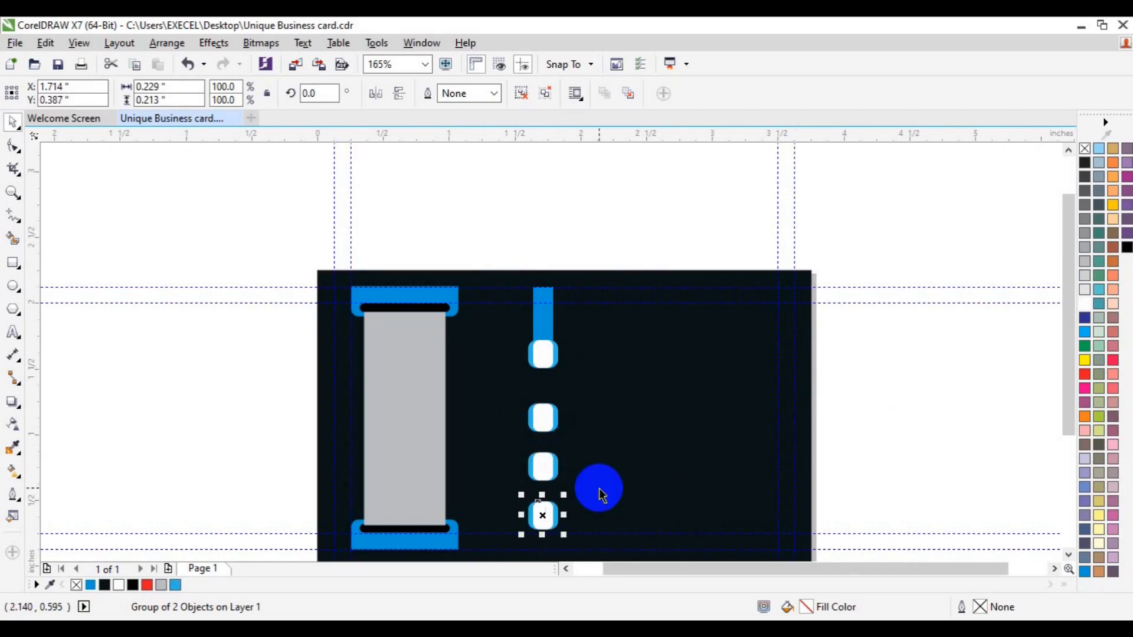
# In business card icons.cdr, marquee-select the whole left column of icons.
pyautogui.click(893, 458)
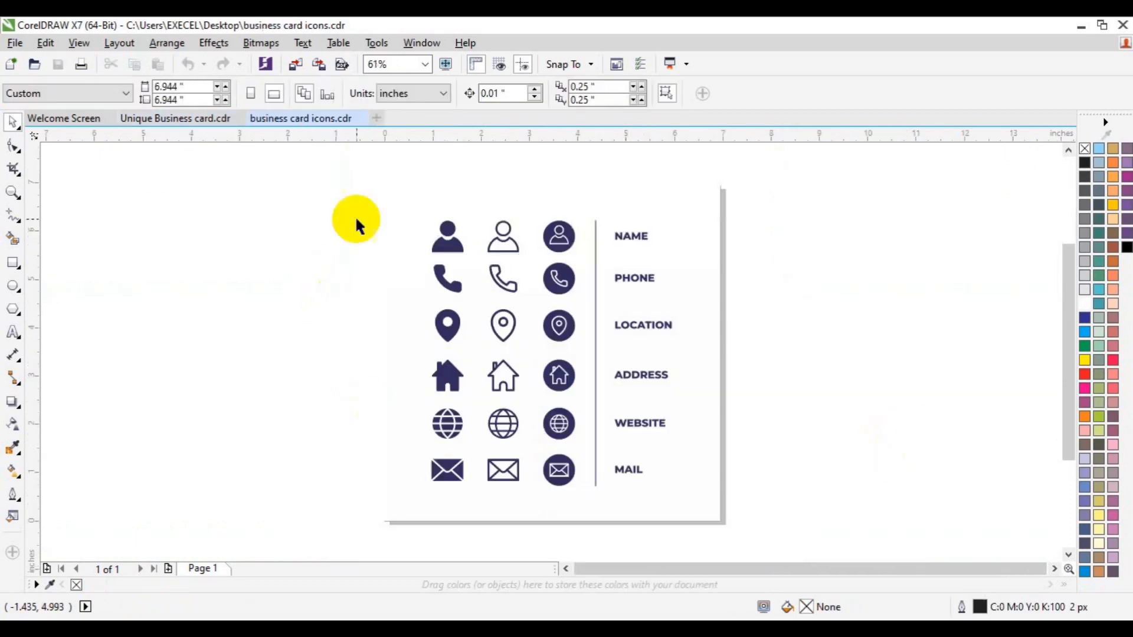
pyautogui.moveTo(339, 197); pyautogui.dragTo(495, 413)
pyautogui.moveTo(324, 195); pyautogui.dragTo(482, 444)
# Group the icon column, paste it into Unique Business card.cdr, scale it to 11.5% and place it beside the markers.
pyautogui.hotkey('ctrl', 'g')
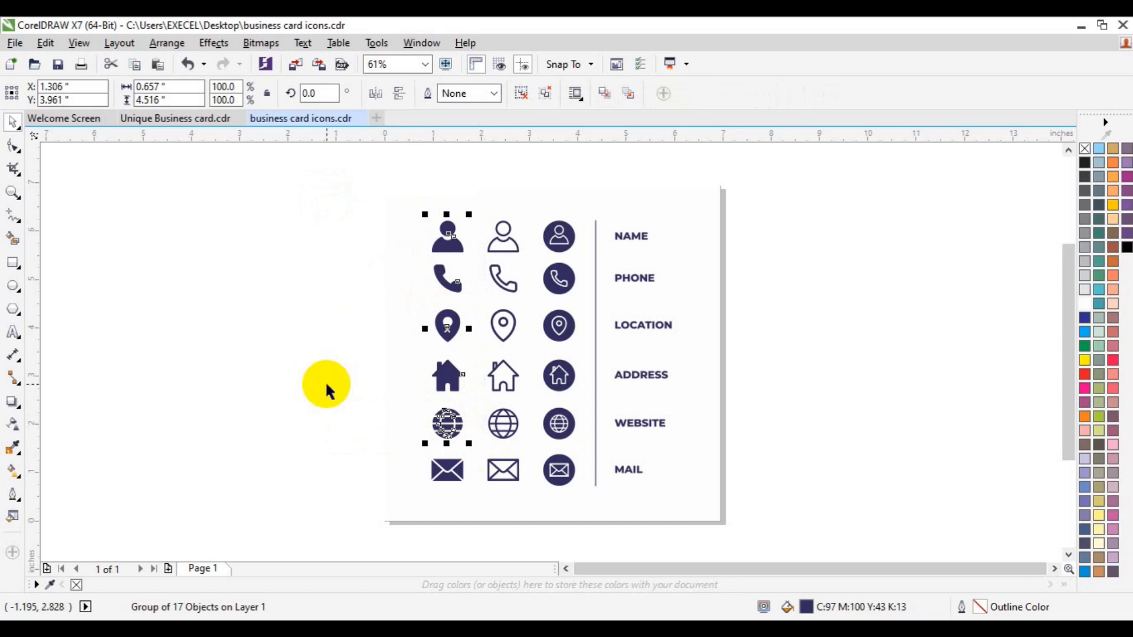
pyautogui.click(196, 119)
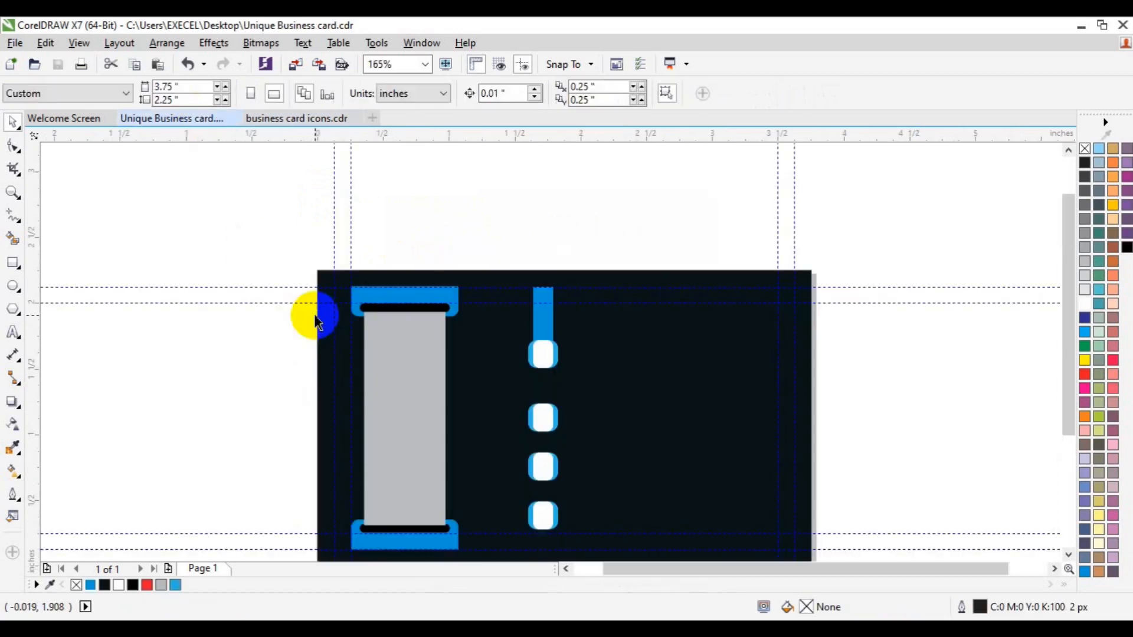
pyautogui.hotkey('ctrl', 'v')
pyautogui.moveTo(281, 353); pyautogui.dragTo(272, 436)
pyautogui.moveTo(222, 167); pyautogui.dragTo(258, 271)
pyautogui.moveTo(270, 471); pyautogui.dragTo(600, 414)
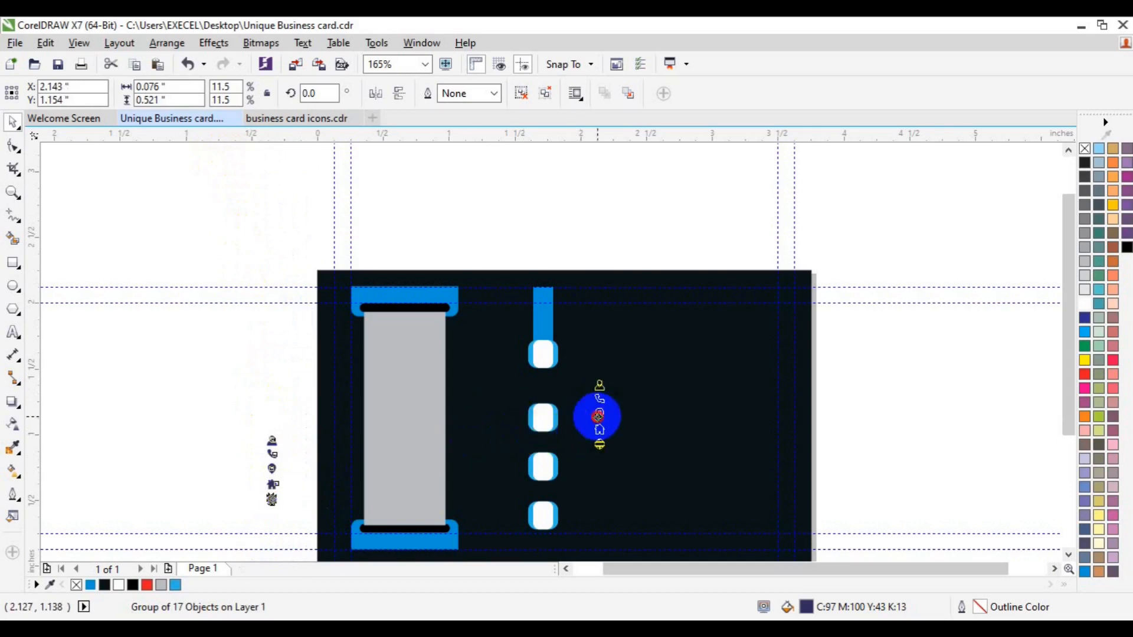
pyautogui.click(13, 193)
pyautogui.click(599, 417)
# Ungroup the icons, then group the person icon and move it into the top white box.
pyautogui.click(90, 585)
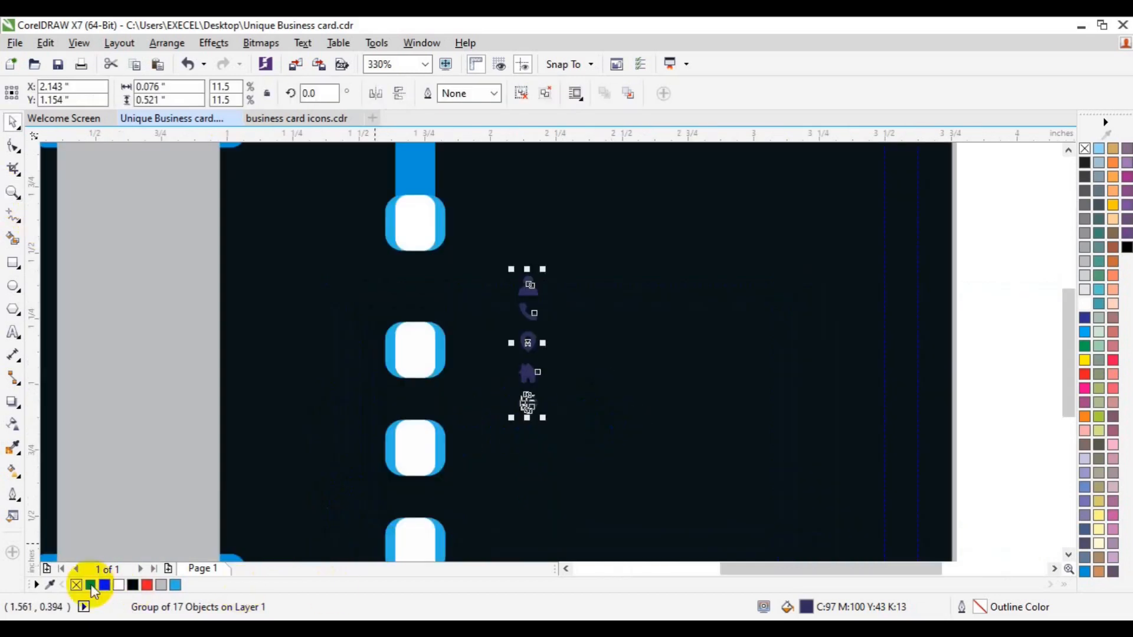
pyautogui.moveTo(550, 425); pyautogui.dragTo(548, 426)
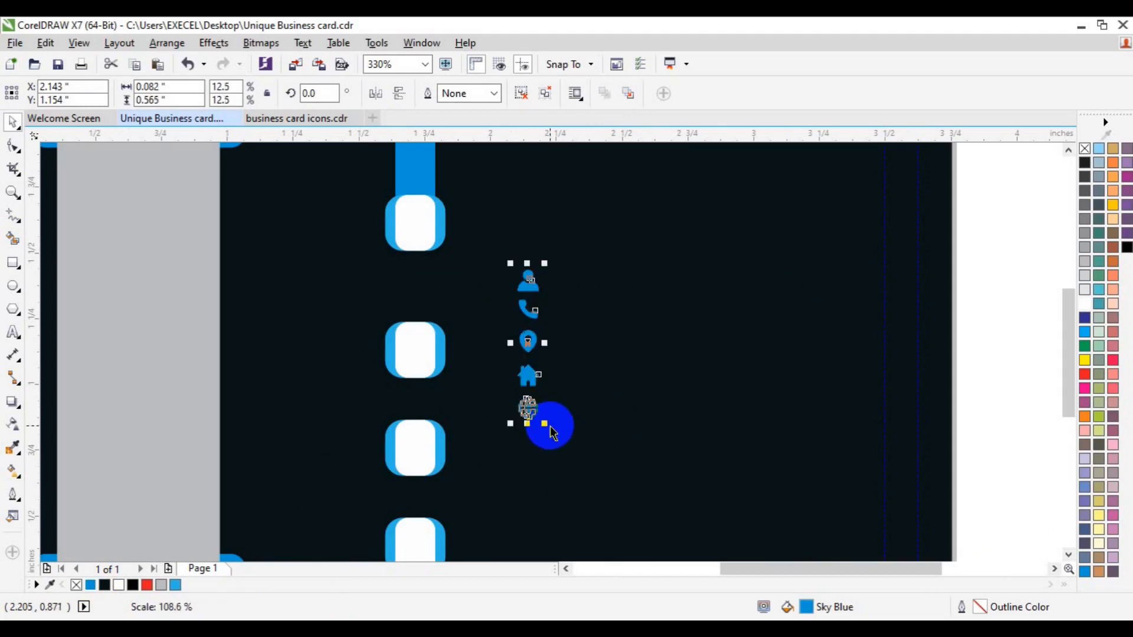
pyautogui.click(524, 94)
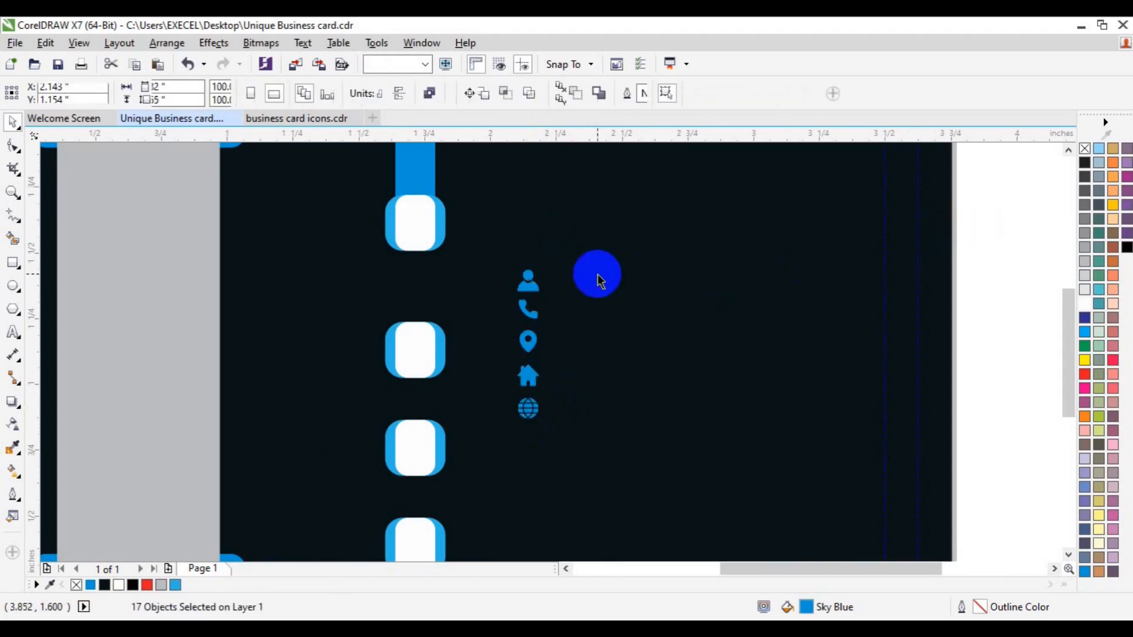
pyautogui.click(529, 281)
pyautogui.moveTo(1004, 194); pyautogui.dragTo(472, 306)
pyautogui.hotkey('ctrl', 'g')
pyautogui.moveTo(531, 279); pyautogui.dragTo(425, 230)
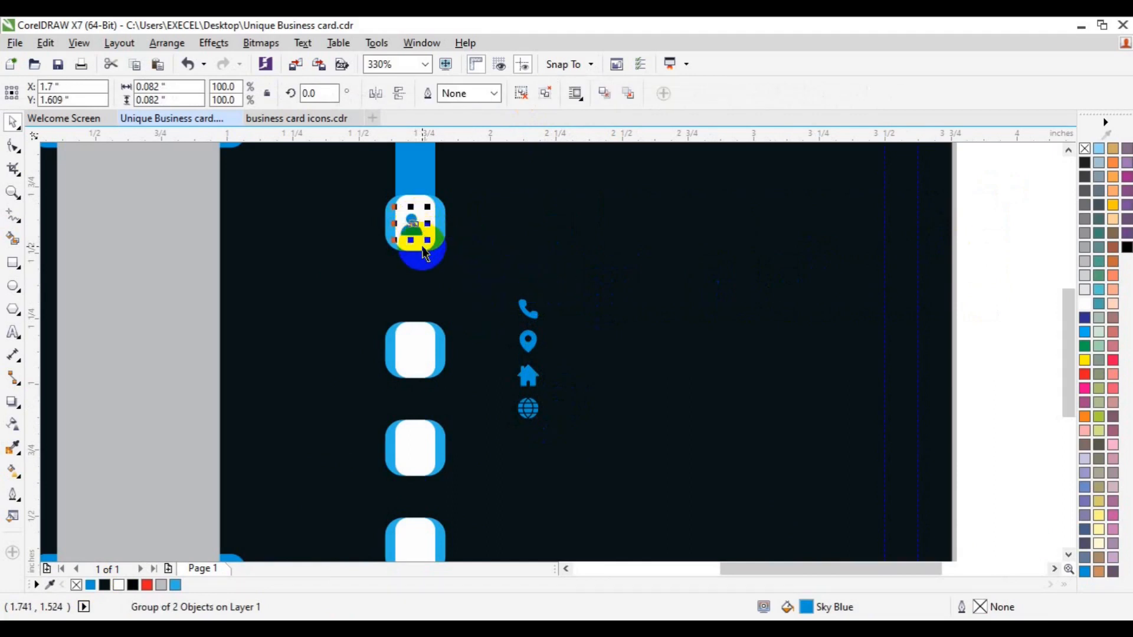
pyautogui.keyDown('shift'); pyautogui.click(422, 247); pyautogui.keyUp('shift')
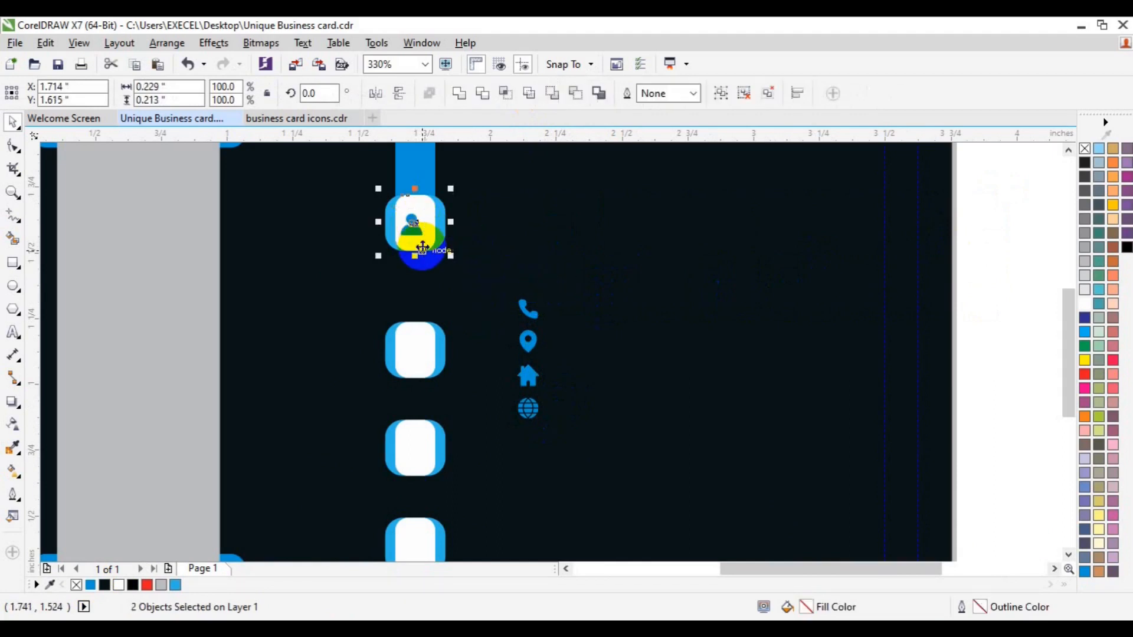
pyautogui.click(981, 230)
pyautogui.click(414, 228)
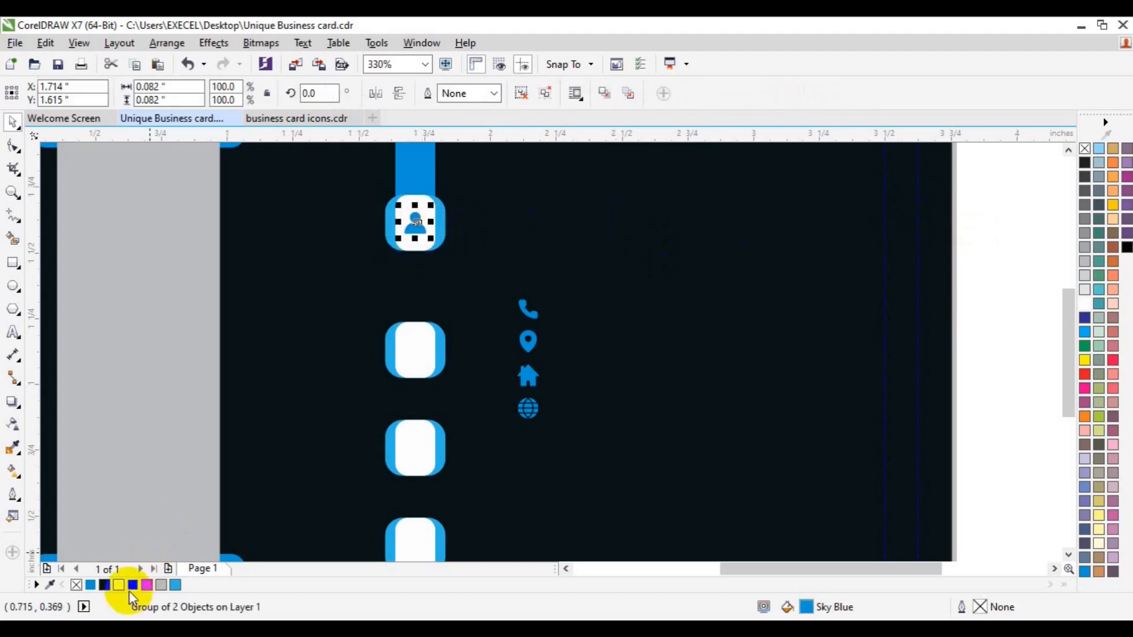
# Fill the person icon with the card's sampled dark navy background colour.
pyautogui.click(105, 585)
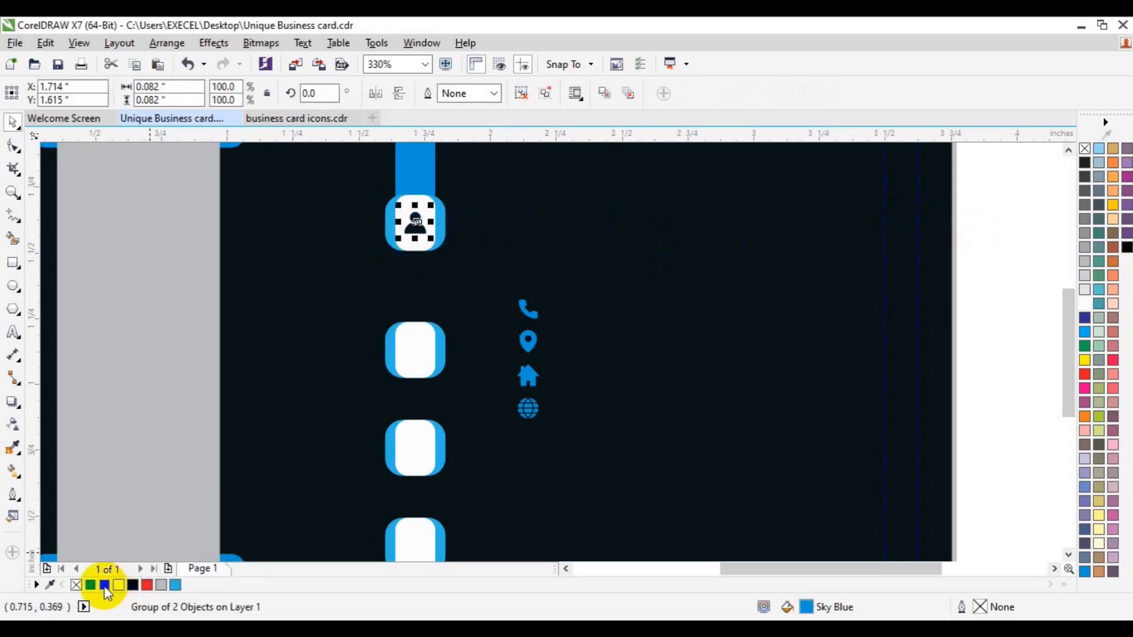
pyautogui.click(12, 448)
pyautogui.click(338, 351)
pyautogui.click(333, 356)
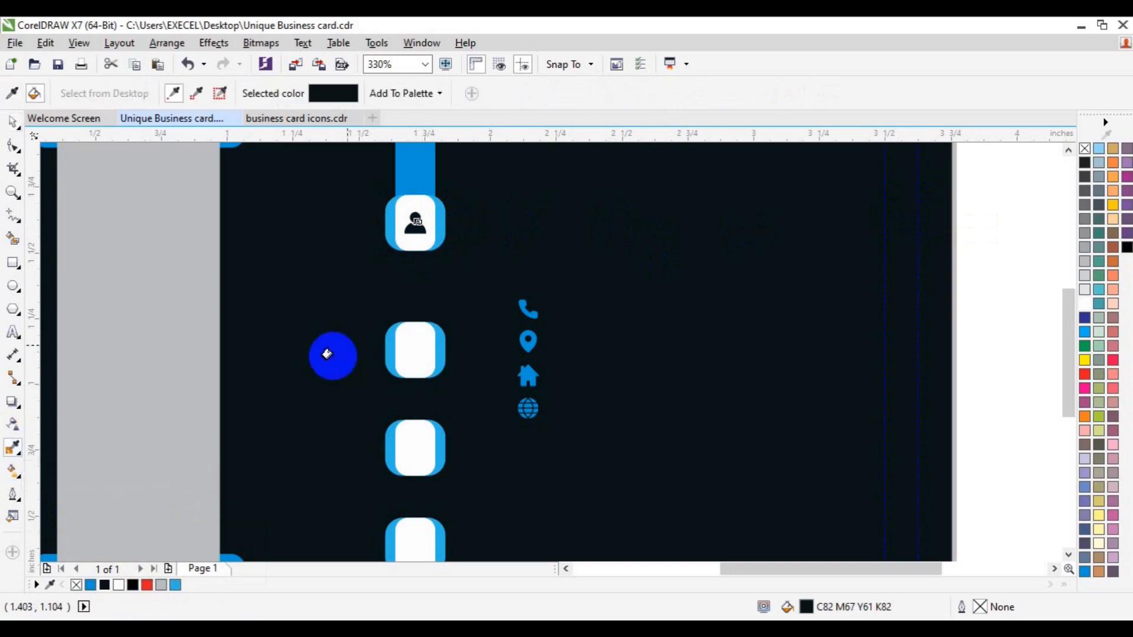
pyautogui.click(417, 227)
pyautogui.press('space')
# Move the phone icon into the second white box and fill it dark navy.
pyautogui.click(531, 311)
pyautogui.moveTo(531, 314); pyautogui.dragTo(415, 351)
pyautogui.keyDown('shift'); pyautogui.click(428, 377); pyautogui.keyUp('shift')
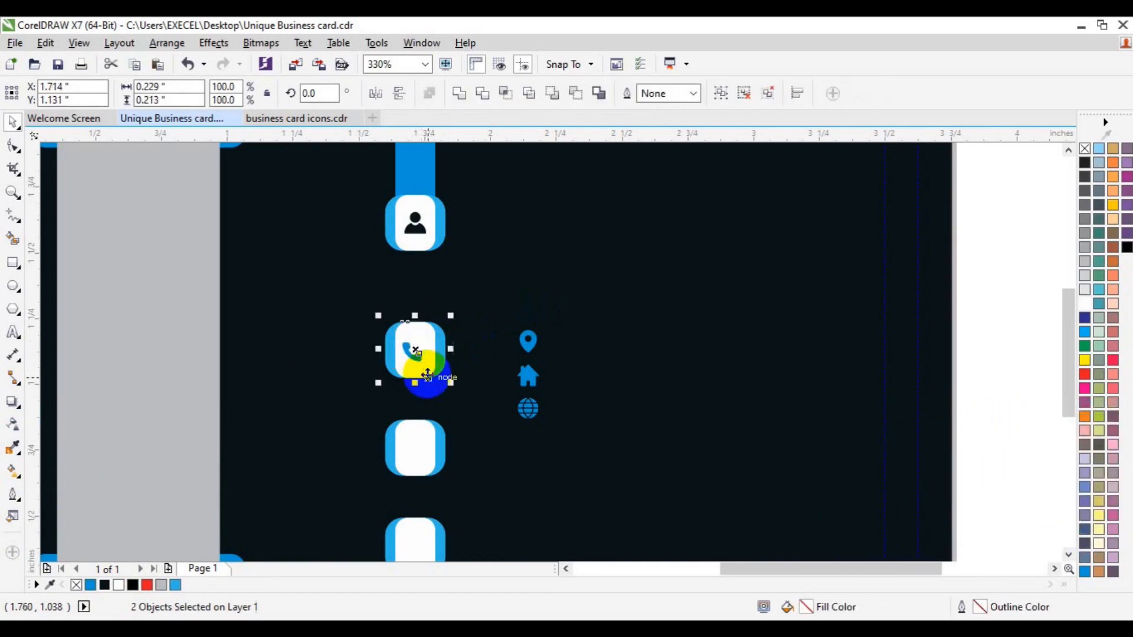
pyautogui.click(606, 333)
pyautogui.click(422, 356)
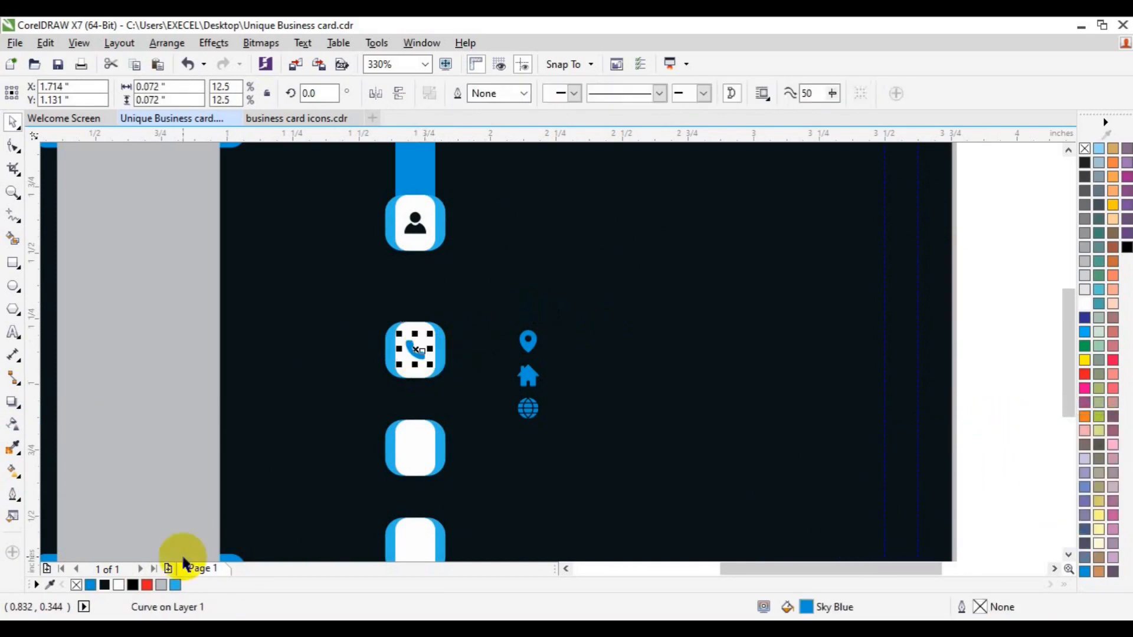
pyautogui.click(105, 585)
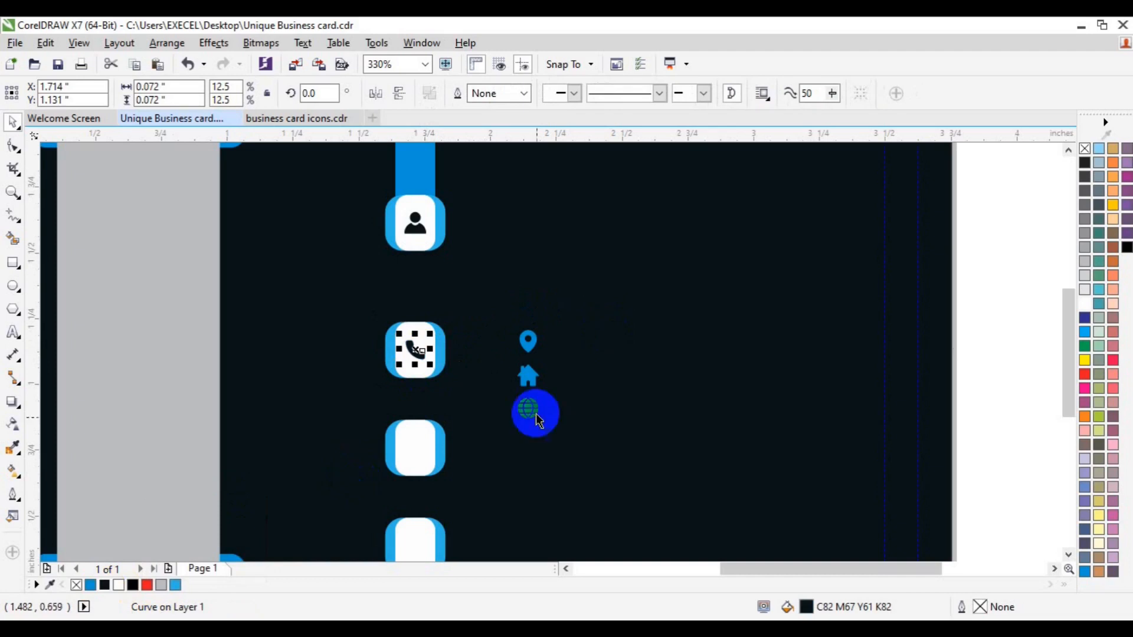
# Move the house icon into the fourth white box.
pyautogui.click(525, 387)
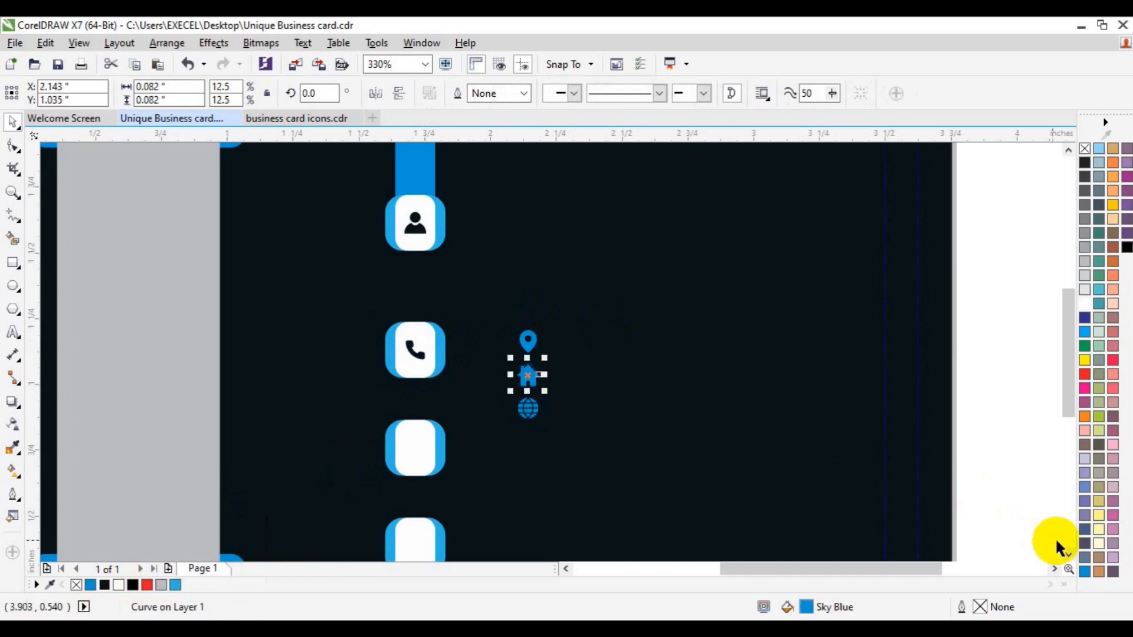
pyautogui.doubleClick(1067, 554)
pyautogui.moveTo(527, 291); pyautogui.dragTo(415, 463)
pyautogui.keyDown('shift'); pyautogui.click(426, 486); pyautogui.keyUp('shift')
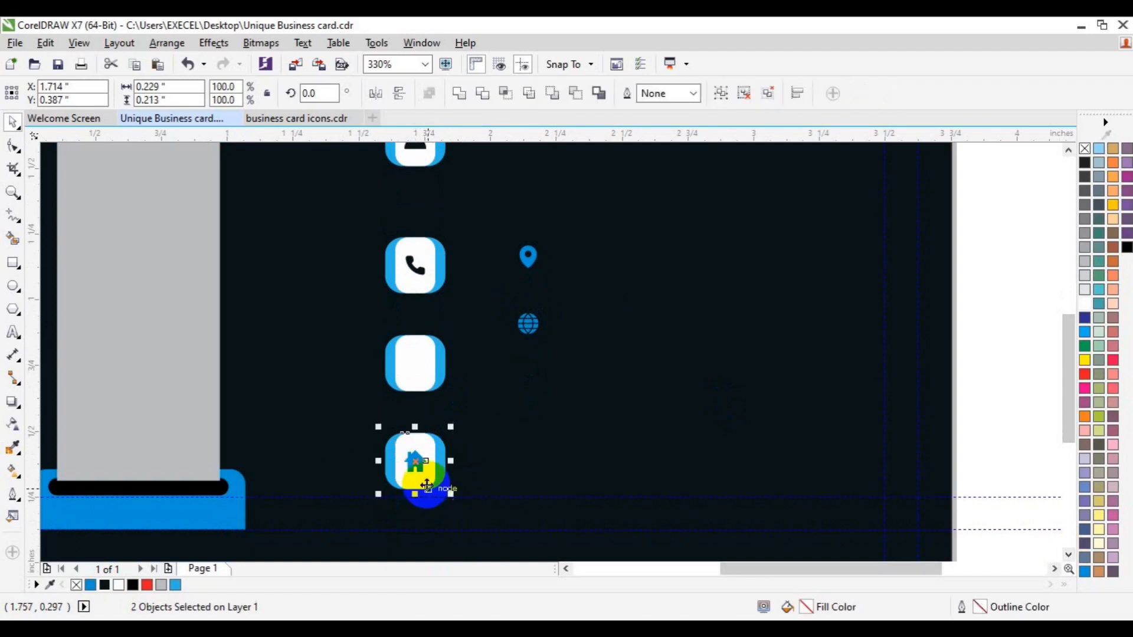
# Group the globe icon's parts and move it into the third white box.
pyautogui.click(528, 324)
pyautogui.moveTo(994, 286); pyautogui.dragTo(501, 371)
pyautogui.hotkey('ctrl', 'g')
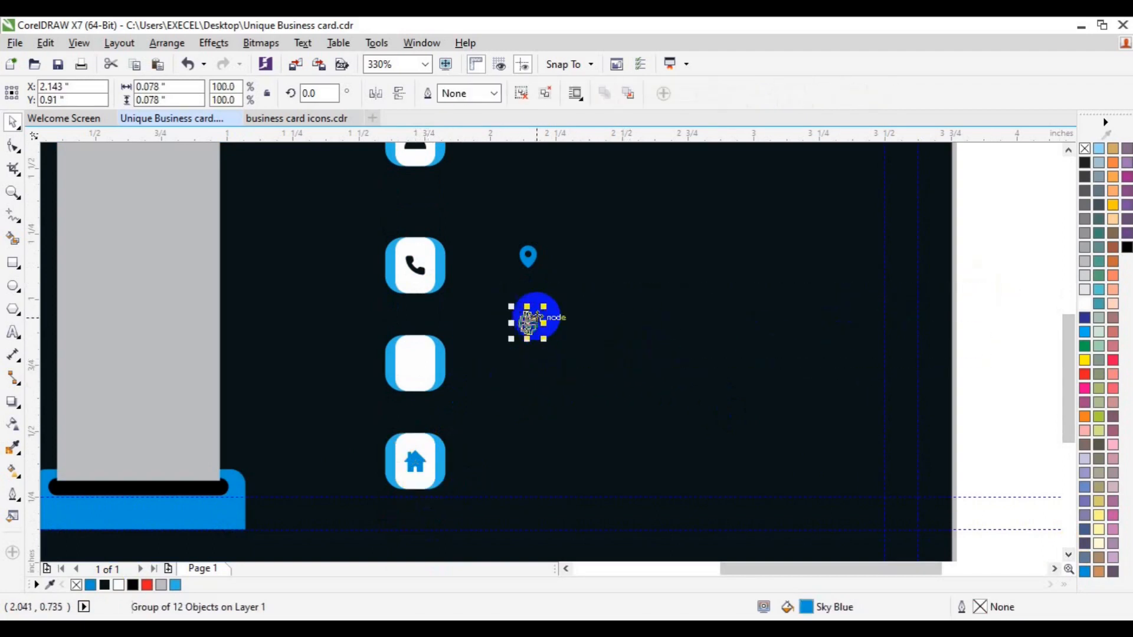
pyautogui.moveTo(528, 323); pyautogui.dragTo(420, 382)
pyautogui.click(415, 460)
pyautogui.click(415, 461)
# Delete the location pin icon, turn the house icon black, and save the document.
pyautogui.moveTo(236, 508); pyautogui.dragTo(530, 260)
pyautogui.press('Delete')
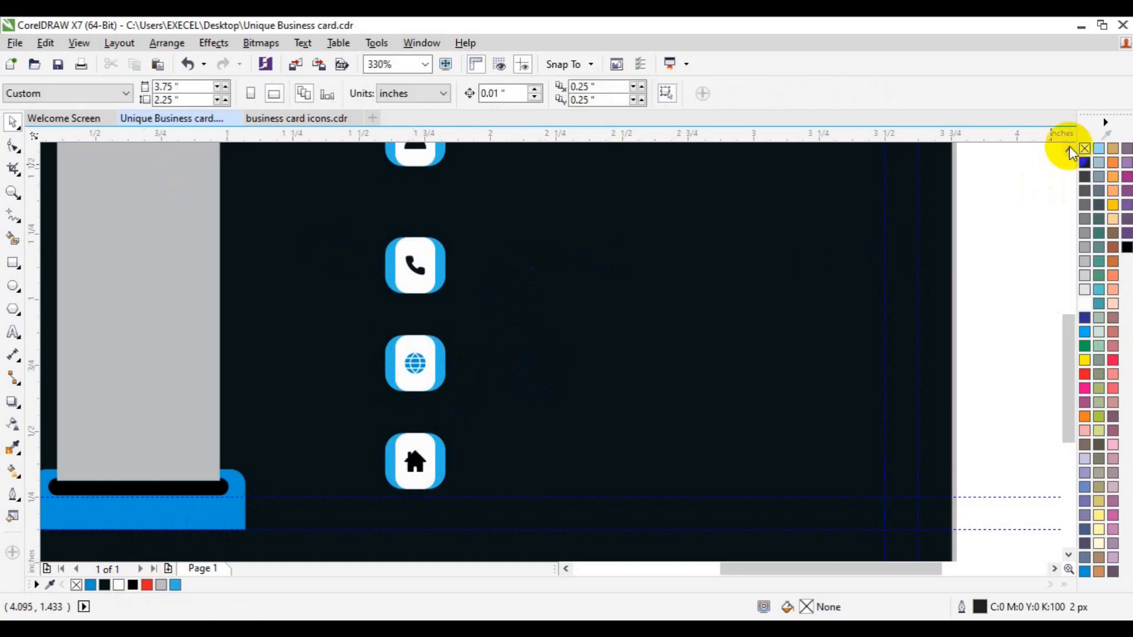
pyautogui.click(1069, 151)
pyautogui.click(1070, 151)
pyautogui.click(1069, 152)
pyautogui.click(1070, 151)
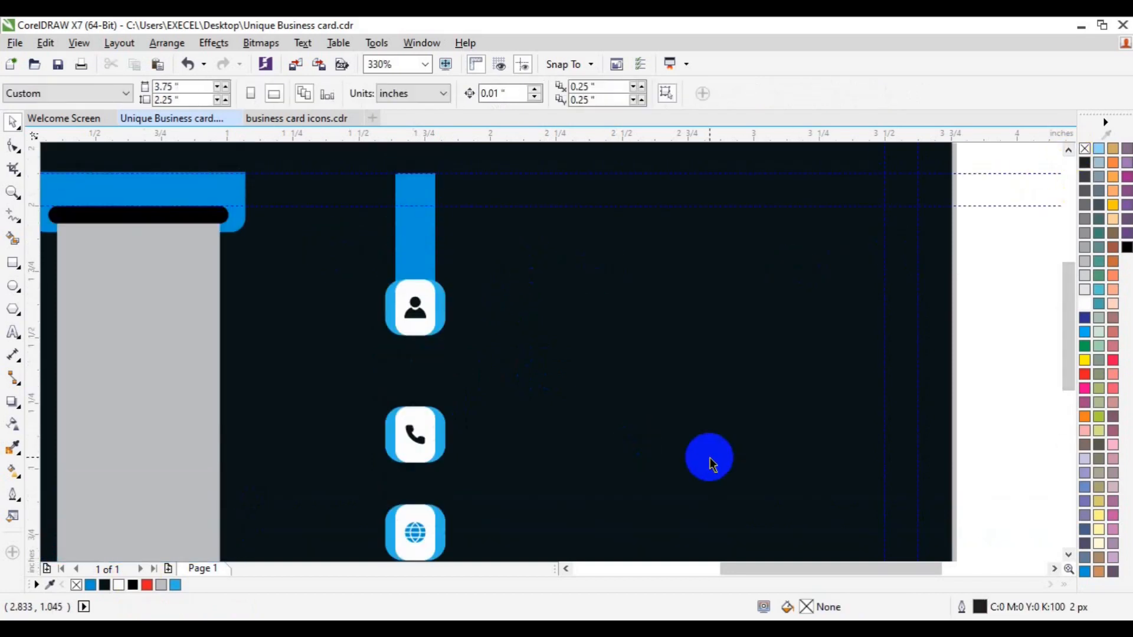
pyautogui.hotkey('ctrl', 's')
# Type the cardholder's name right of the person tab and set it to Roboto Bold.
pyautogui.click(12, 332)
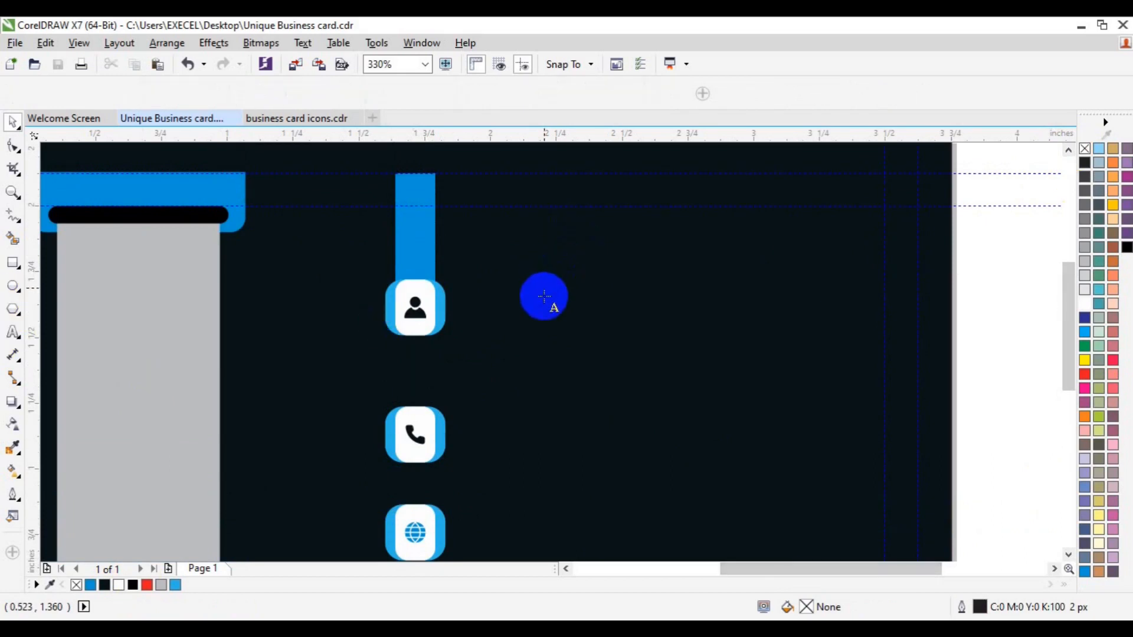
pyautogui.click(542, 306)
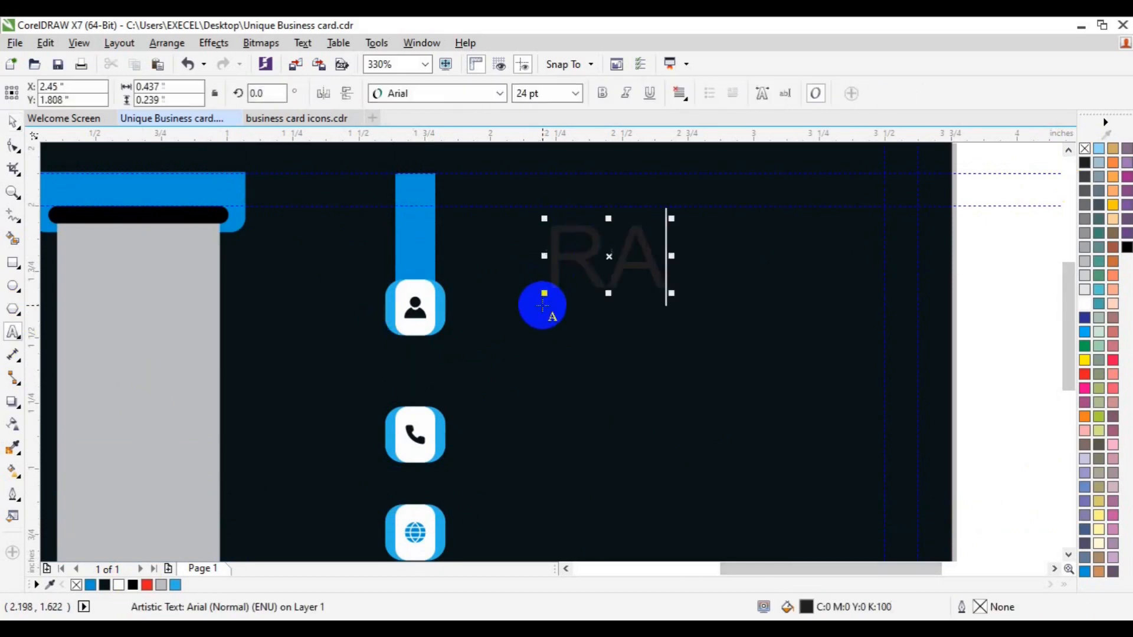
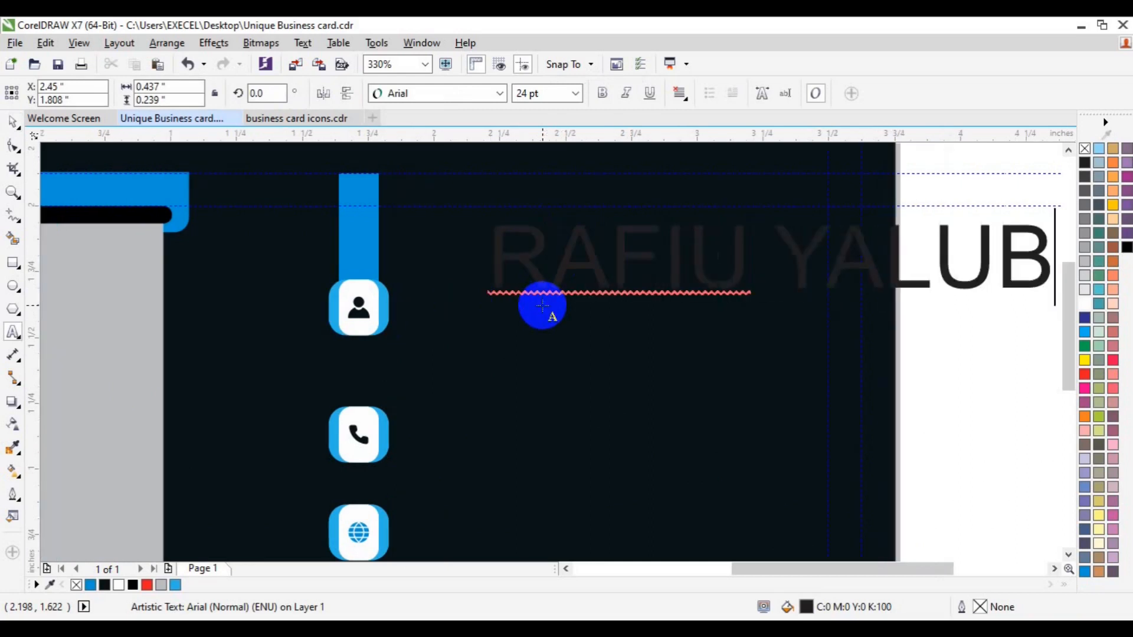
pyautogui.hotkey('ctrl', 'a')
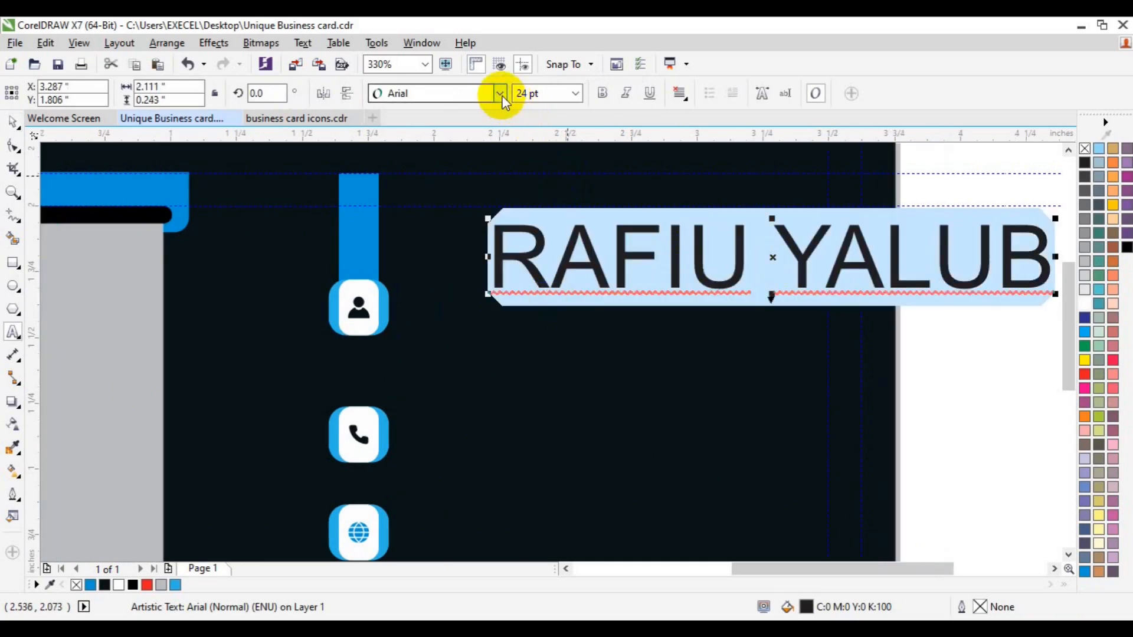
pyautogui.click(500, 95)
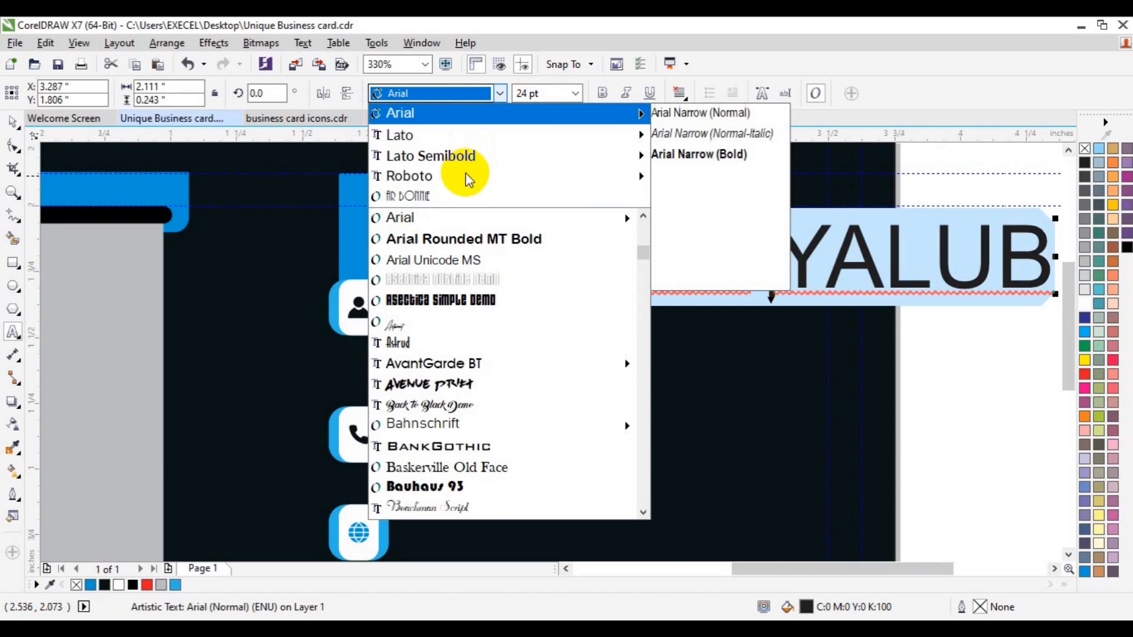
pyautogui.moveTo(466, 181)
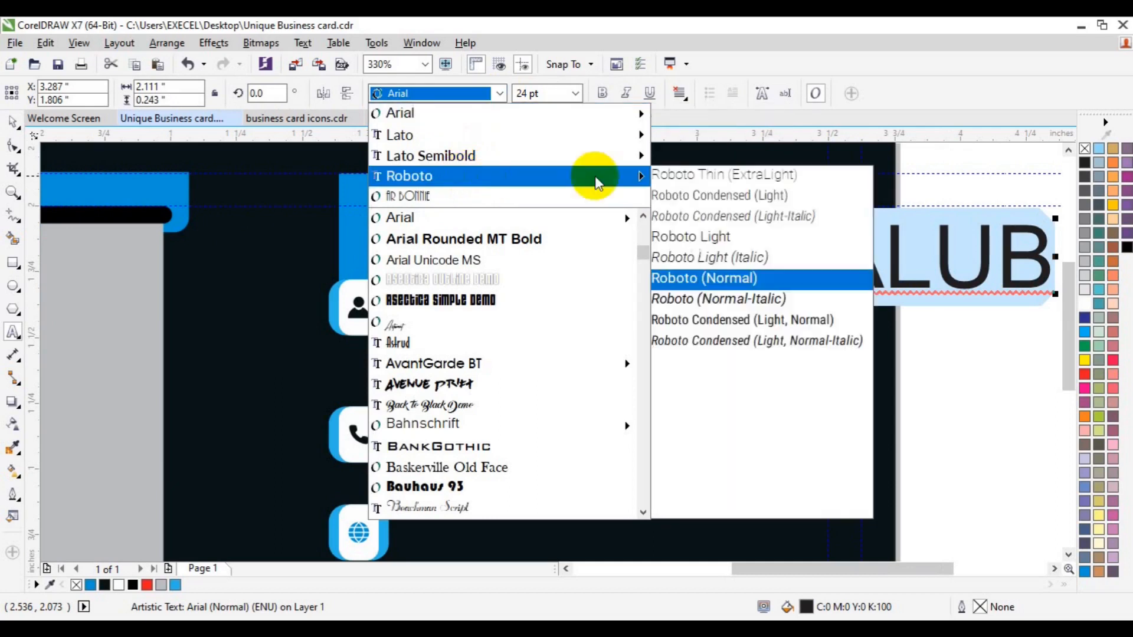
pyautogui.click(744, 399)
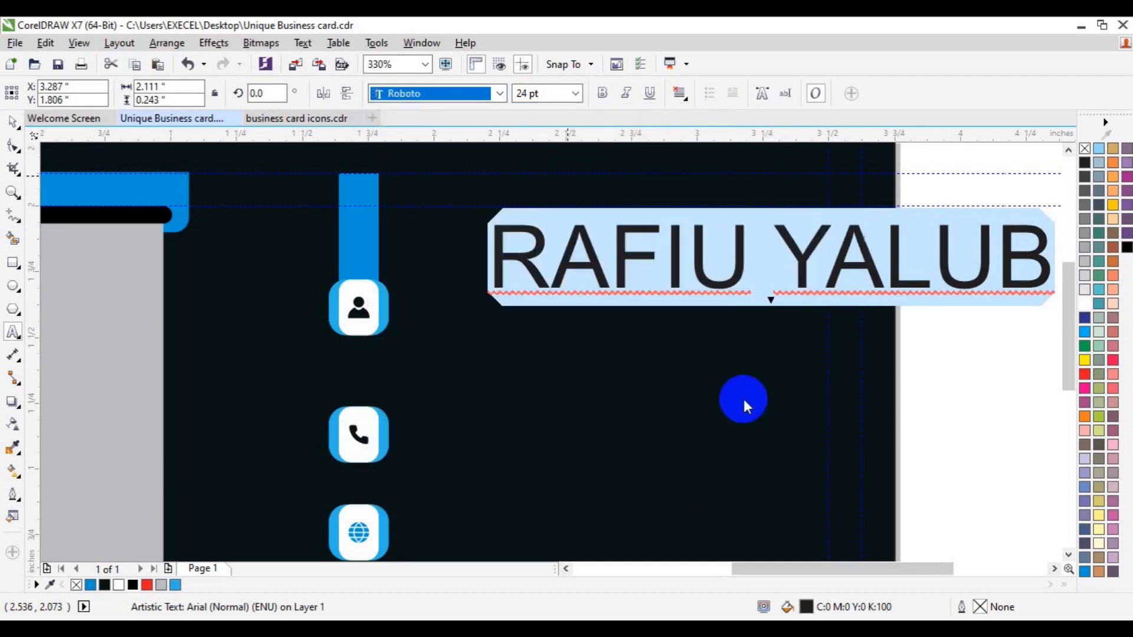
# Fix the typo in the name, then make the name 12 pt and white.
pyautogui.click(914, 274)
pyautogui.hotkey('shift', 'Left')
pyautogui.write('K')
pyautogui.hotkey('ctrl', 'a')
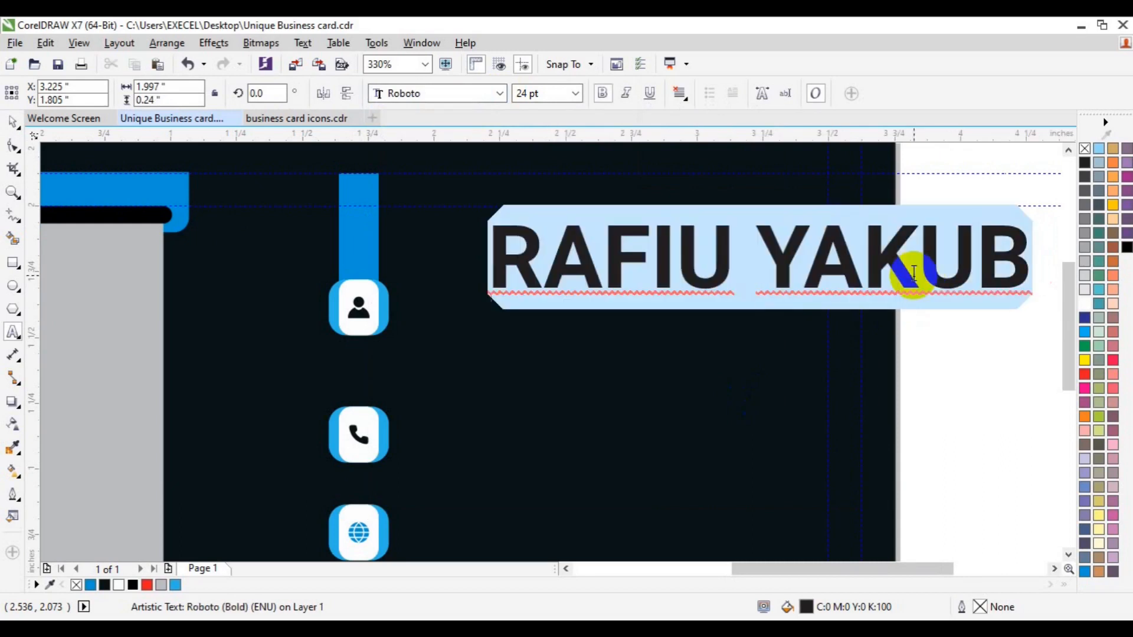
pyautogui.click(574, 92)
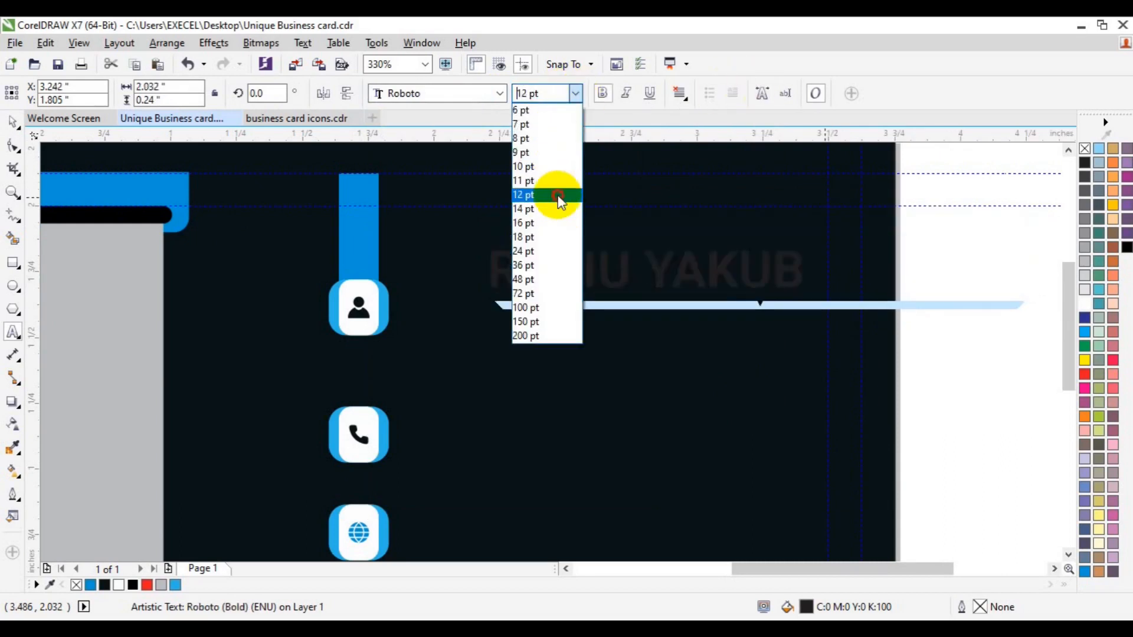
pyautogui.click(557, 195)
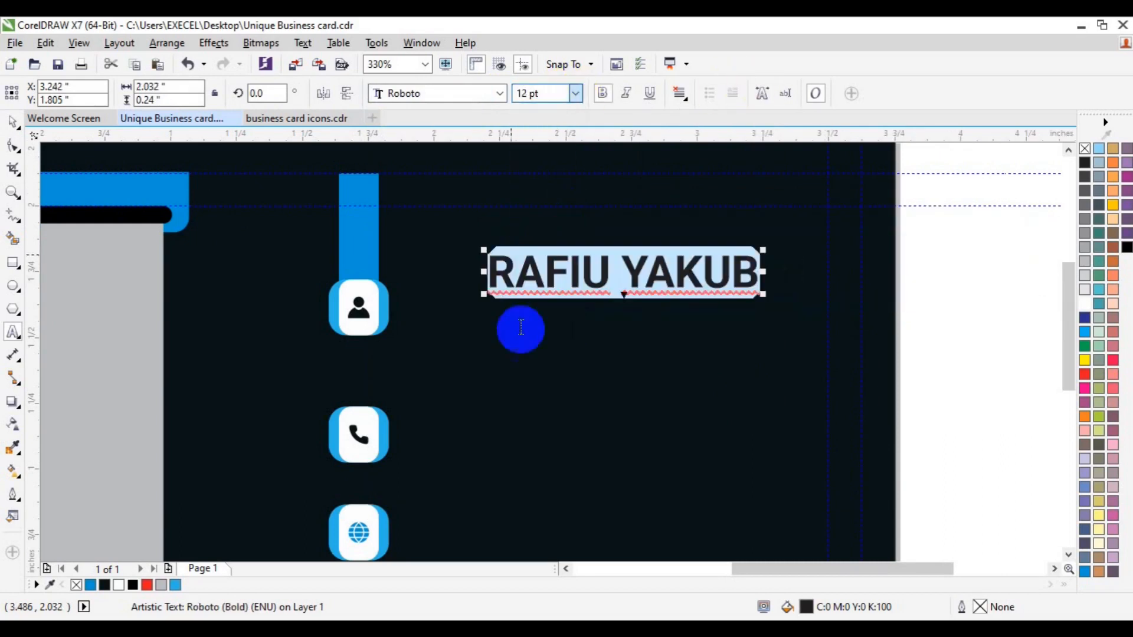
pyautogui.click(118, 585)
# Move the name beside the person icon and duplicate it as 'CREATIVE DIRECTOR' text.
pyautogui.click(13, 144)
pyautogui.moveTo(606, 273); pyautogui.dragTo(544, 303)
pyautogui.hotkey('ctrl', 'd')
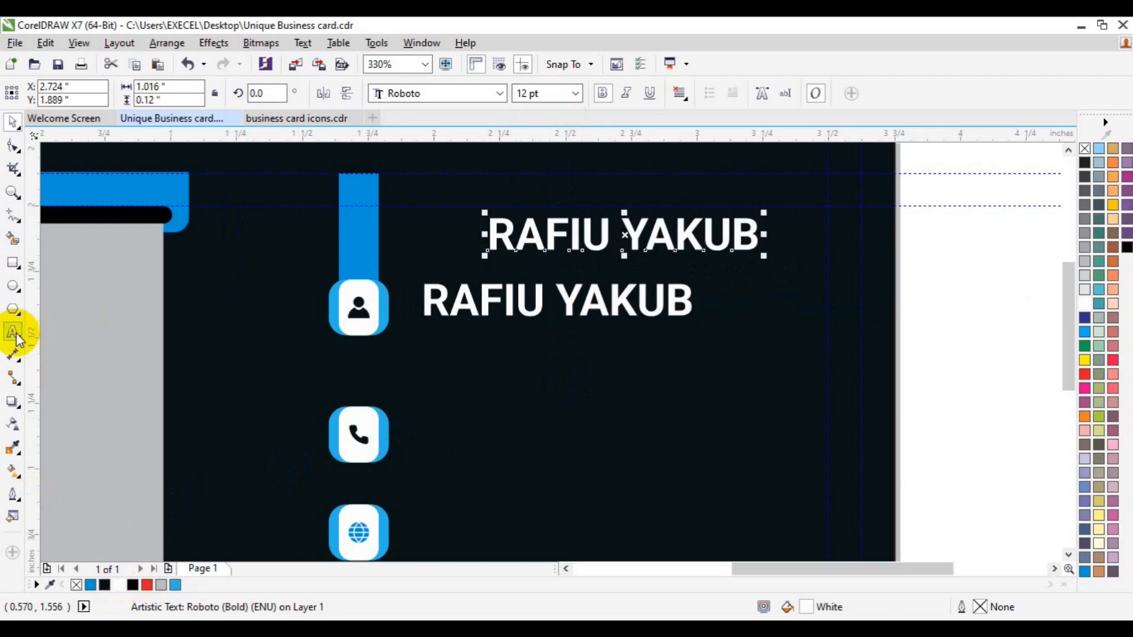
pyautogui.click(24, 334)
pyautogui.hotkey('ctrl', 'a')
pyautogui.write('CREATIVE')
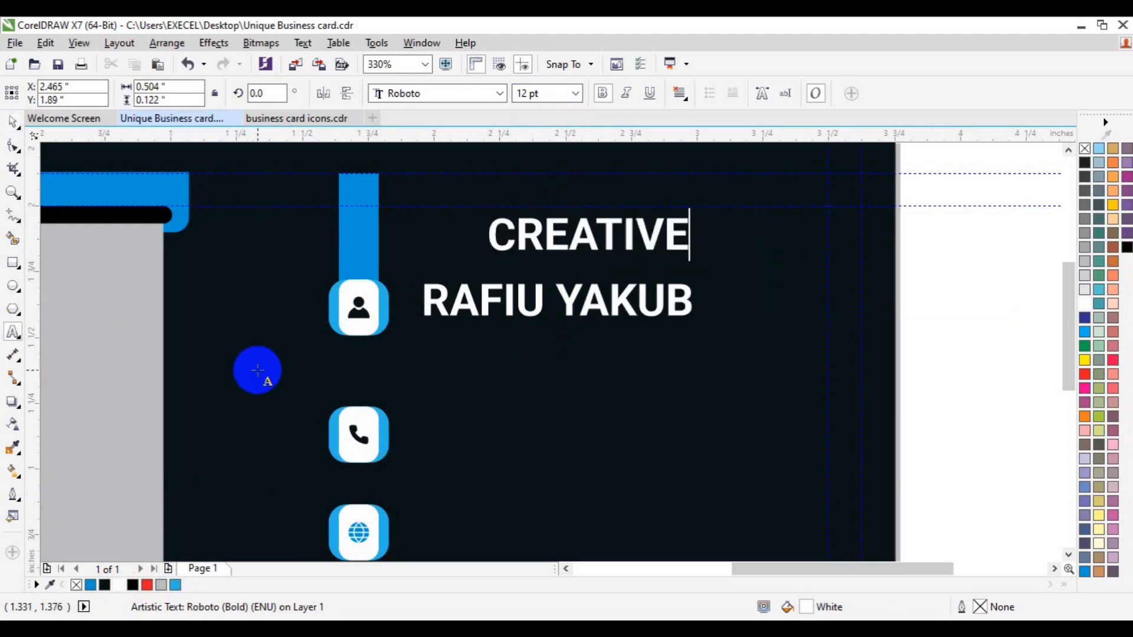
pyautogui.write(' DIRECTOR')
# Make the title 6 pt cyan, place it just below the name, and group the two.
pyautogui.hotkey('ctrl', 'a')
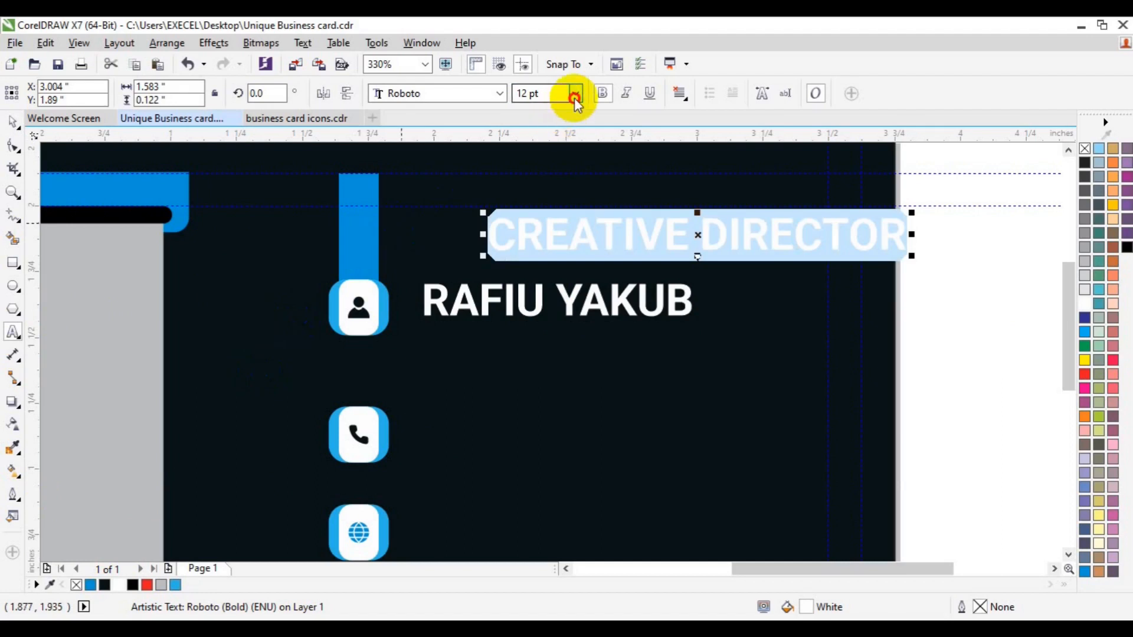
pyautogui.click(575, 102)
pyautogui.click(558, 110)
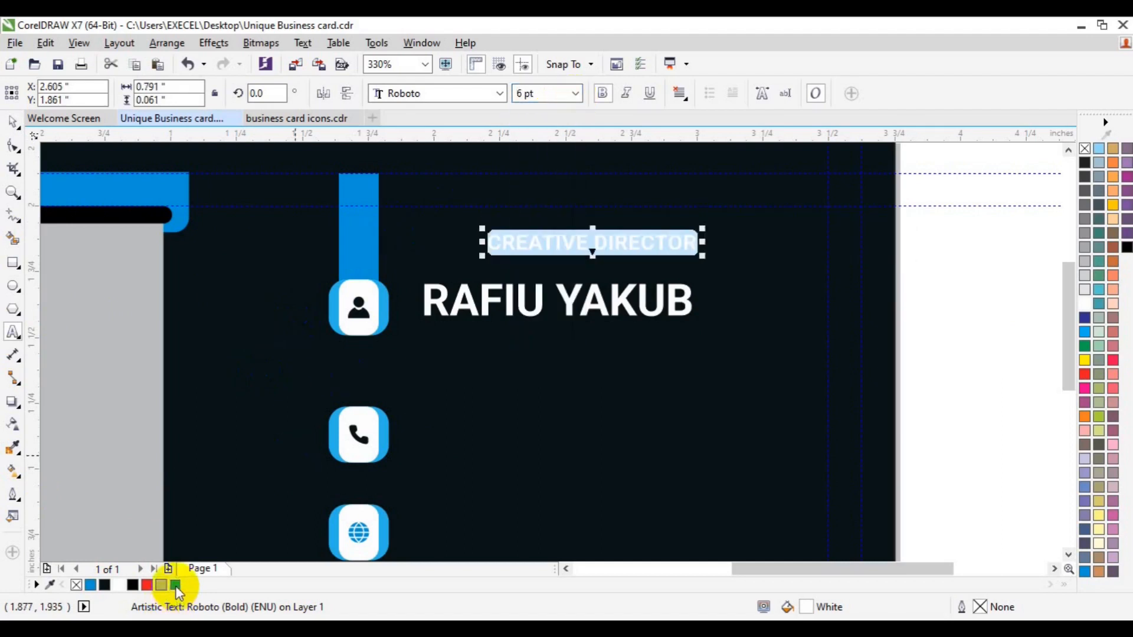
pyautogui.click(175, 585)
pyautogui.click(11, 122)
pyautogui.moveTo(583, 243); pyautogui.dragTo(520, 330)
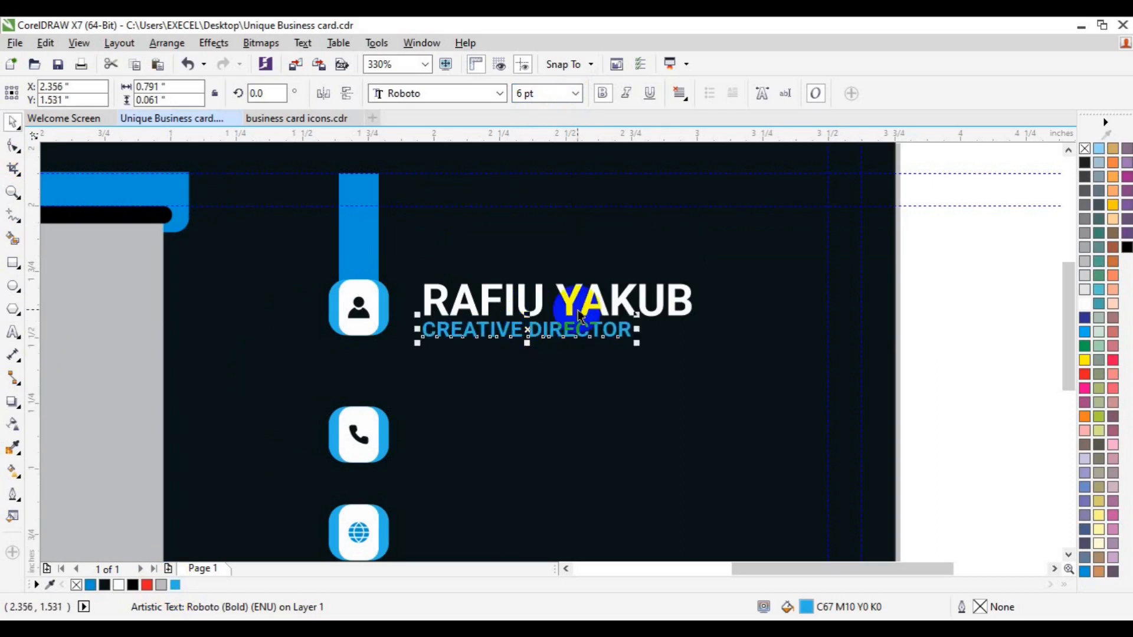
pyautogui.keyDown('shift'); pyautogui.click(571, 310); pyautogui.keyUp('shift')
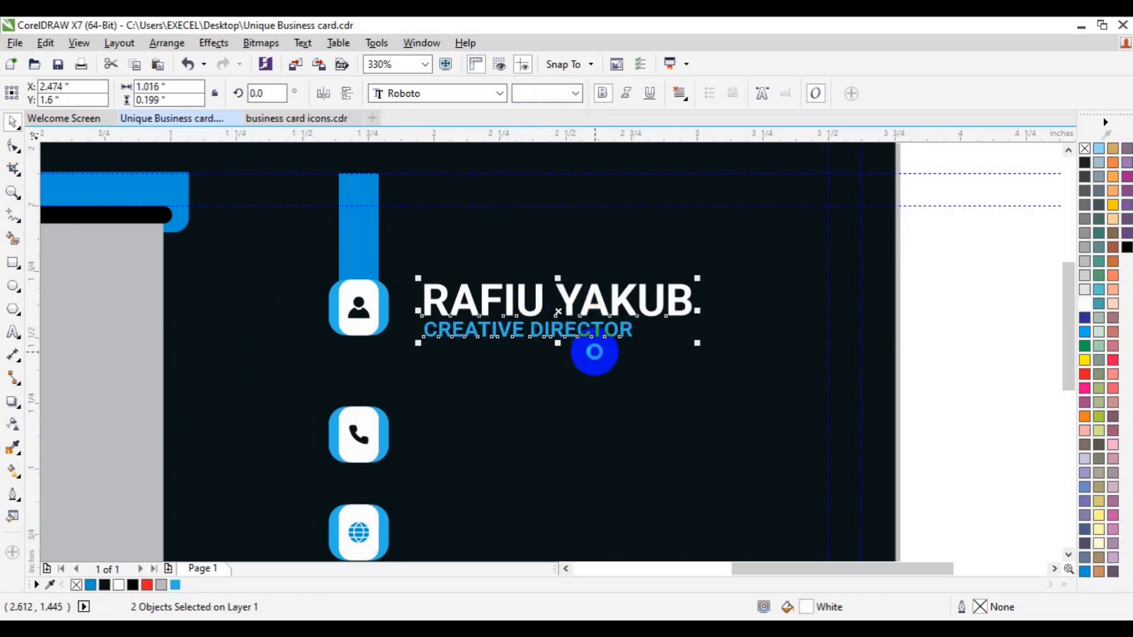
pyautogui.hotkey('ctrl', 'g')
# Align the name-and-title group beside the person icon.
pyautogui.click(969, 274)
pyautogui.click(602, 336)
pyautogui.moveTo(605, 332); pyautogui.dragTo(620, 235)
pyautogui.moveTo(913, 254); pyautogui.dragTo(278, 372)
pyautogui.click(551, 201)
pyautogui.click(548, 254)
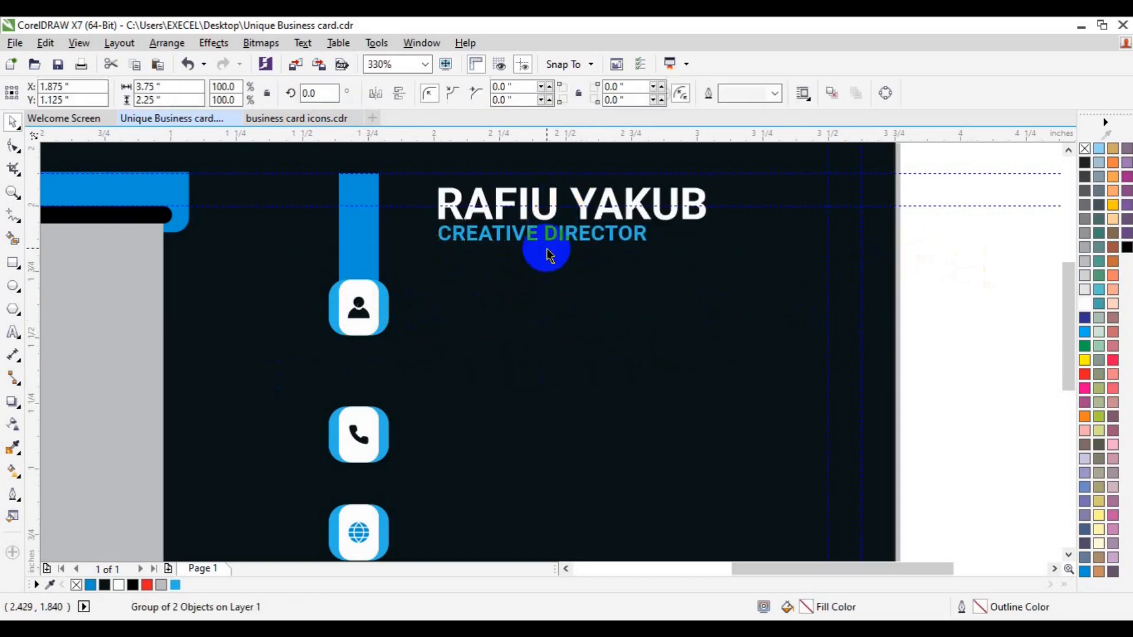
pyautogui.moveTo(543, 236); pyautogui.dragTo(541, 333)
pyautogui.keyDown('shift'); pyautogui.click(371, 326); pyautogui.keyUp('shift')
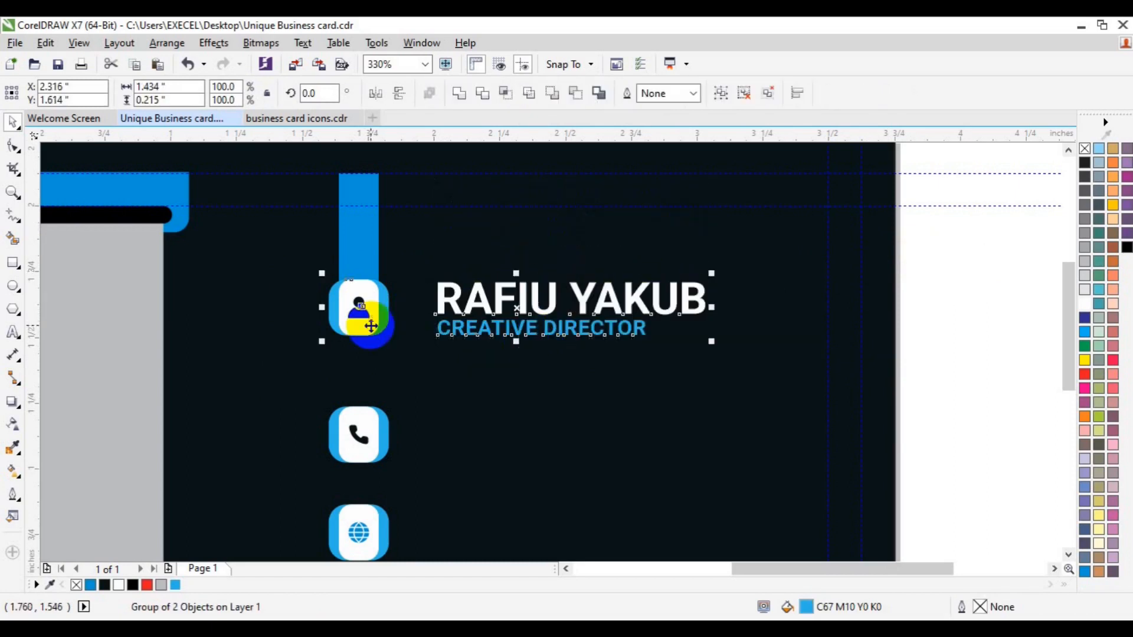
pyautogui.click(915, 354)
# Place a copy of the CREATIVE DIRECTOR title beside the phone icon.
pyautogui.click(566, 332)
pyautogui.click(883, 324)
pyautogui.keyDown('shift'); pyautogui.click(612, 337); pyautogui.keyUp('shift')
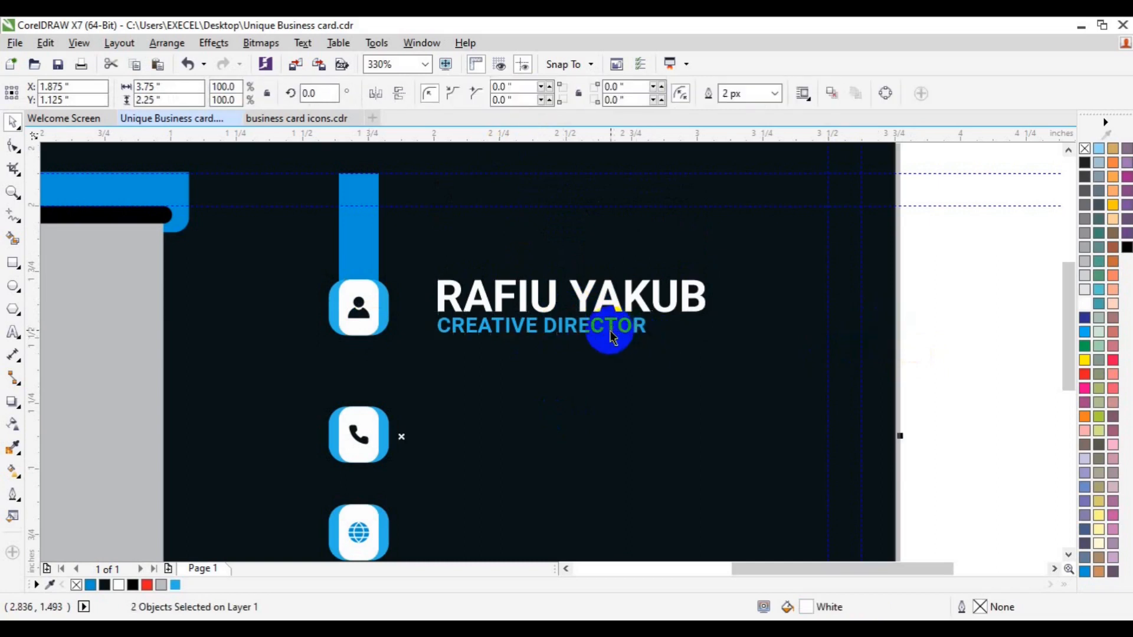
pyautogui.click(610, 330)
pyautogui.click(948, 321)
pyautogui.click(581, 332)
pyautogui.moveTo(580, 332); pyautogui.dragTo(540, 426)
# Colour the copied title white and retype it as two phone-number lines.
pyautogui.click(1086, 303)
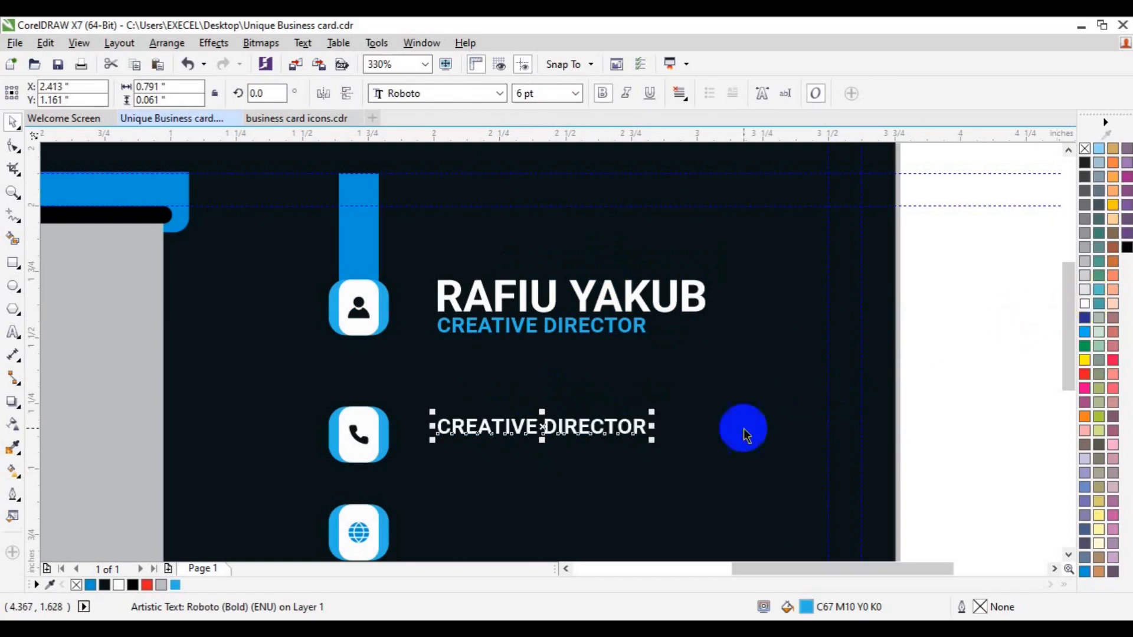
pyautogui.click(13, 334)
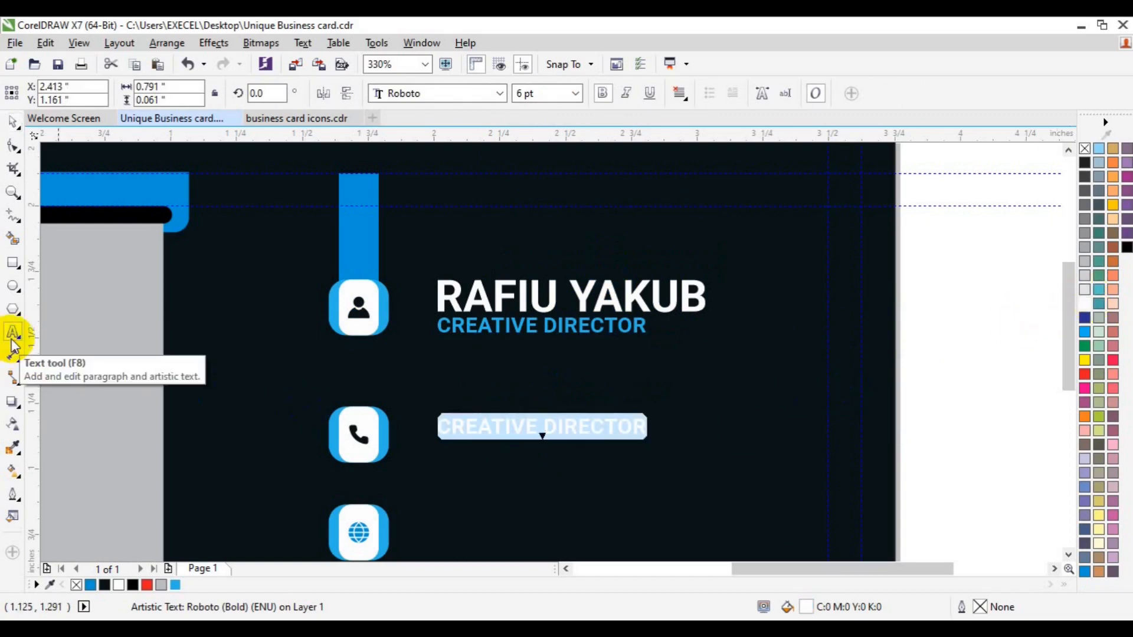
pyautogui.press('BackSpace')
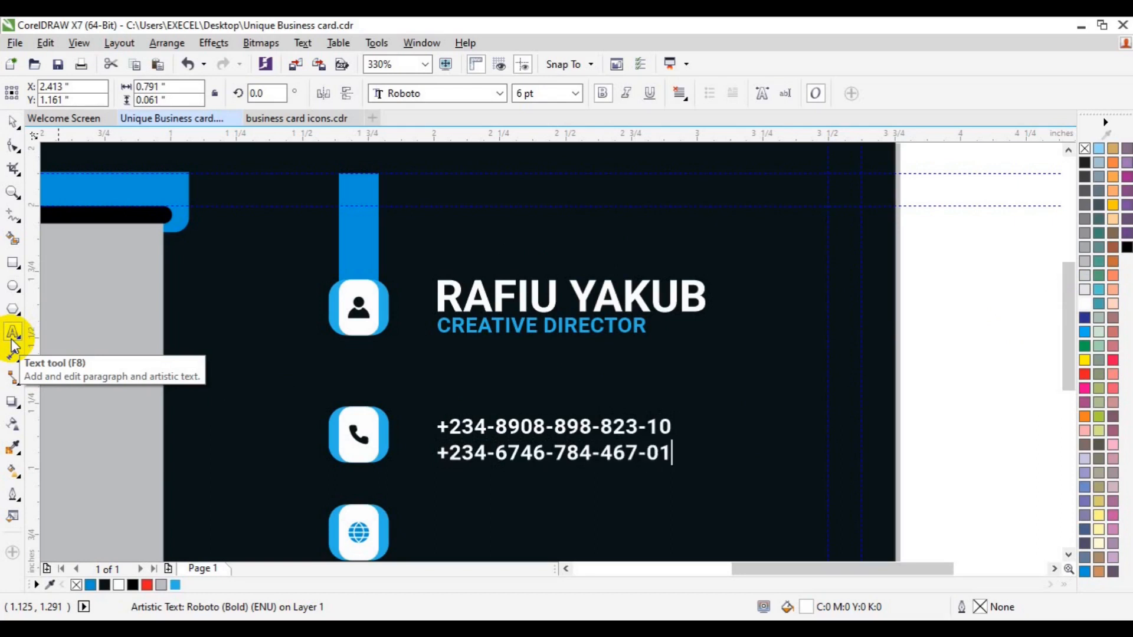
pyautogui.click(12, 123)
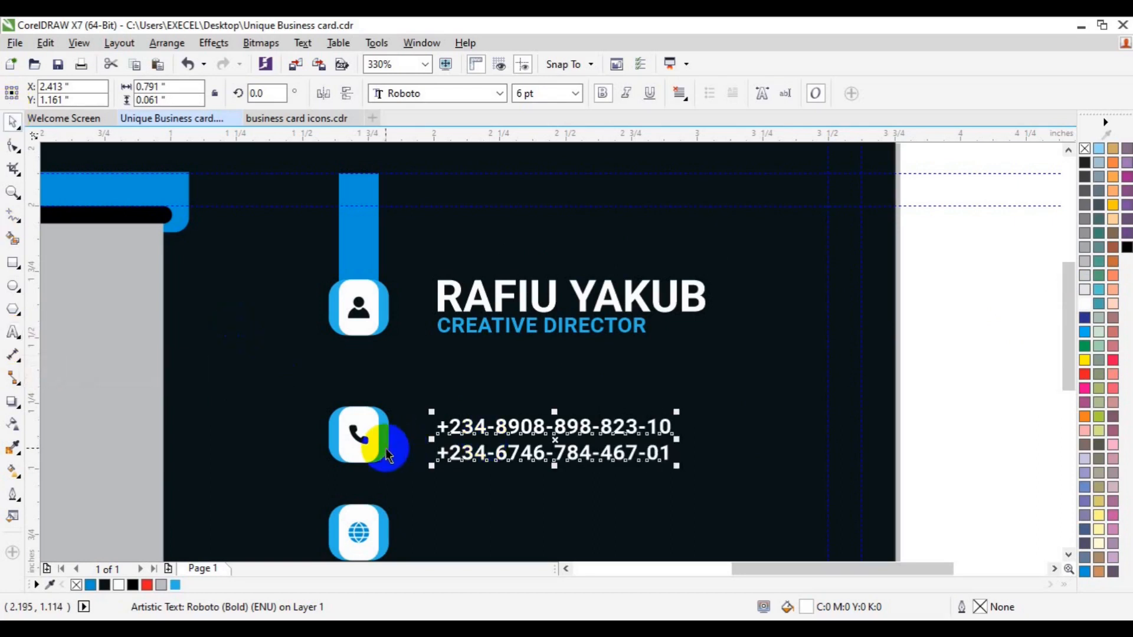
pyautogui.moveTo(556, 455); pyautogui.dragTo(672, 261)
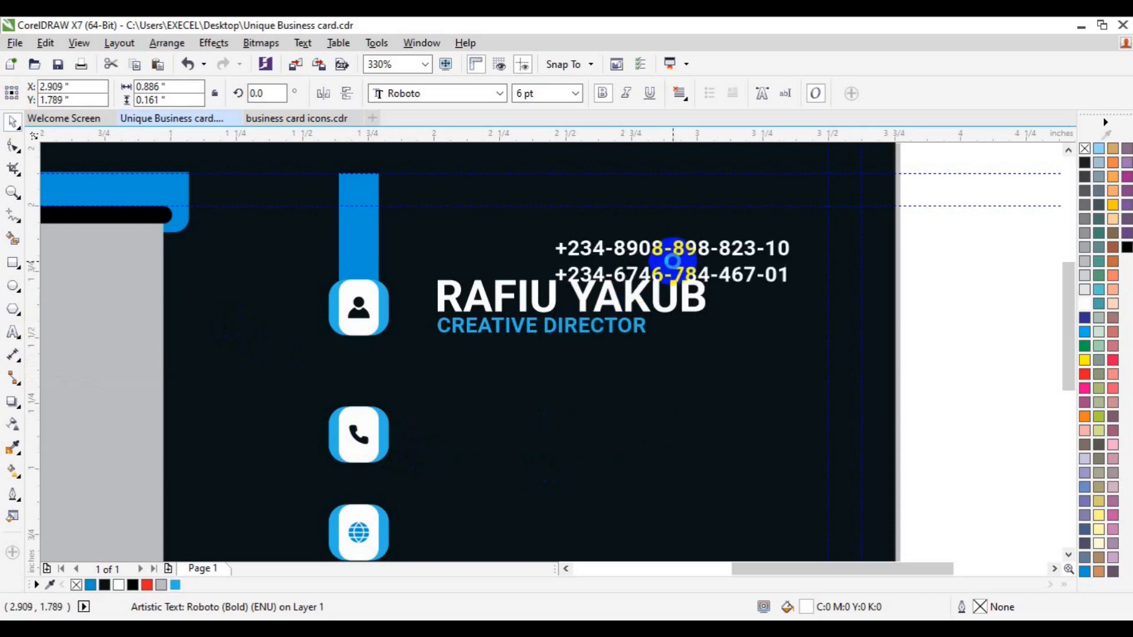
# Group the phone, globe and house icons each with its blue tab.
pyautogui.scroll(-1, 916, 334)
pyautogui.moveTo(915, 304); pyautogui.dragTo(306, 450)
pyautogui.hotkey('ctrl', 'g')
pyautogui.scroll(-3, 1071, 537)
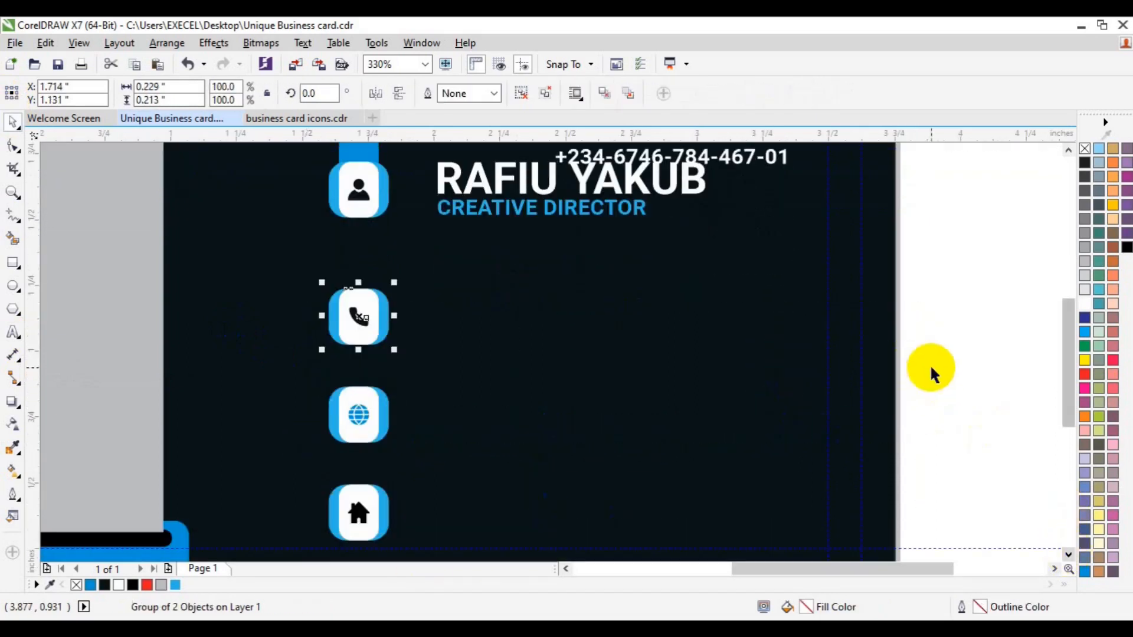
pyautogui.click(911, 303)
pyautogui.moveTo(928, 341); pyautogui.dragTo(291, 463)
pyautogui.hotkey('ctrl', 'g')
pyautogui.scroll(-2, 935, 460)
pyautogui.moveTo(936, 401); pyautogui.dragTo(298, 506)
pyautogui.hotkey('ctrl', 'g')
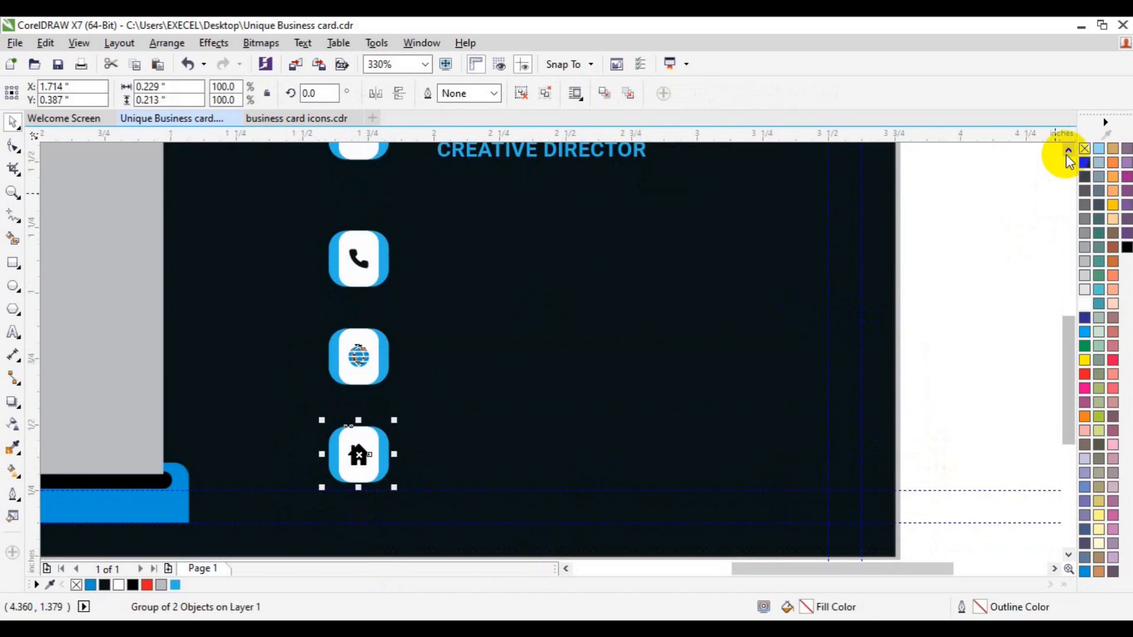
# Move the phone numbers down toward the phone icon and regroup the name with the title.
pyautogui.click(1068, 151)
pyautogui.click(731, 233)
pyautogui.moveTo(725, 225); pyautogui.dragTo(651, 444)
pyautogui.moveTo(947, 225); pyautogui.dragTo(419, 303)
pyautogui.hotkey('ctrl', 'g')
# Line up the phone numbers beside the phone icon, checking them against the name group.
pyautogui.click(551, 397)
pyautogui.moveTo(551, 397); pyautogui.dragTo(507, 371)
pyautogui.keyDown('shift'); pyautogui.click(372, 387); pyautogui.keyUp('shift')
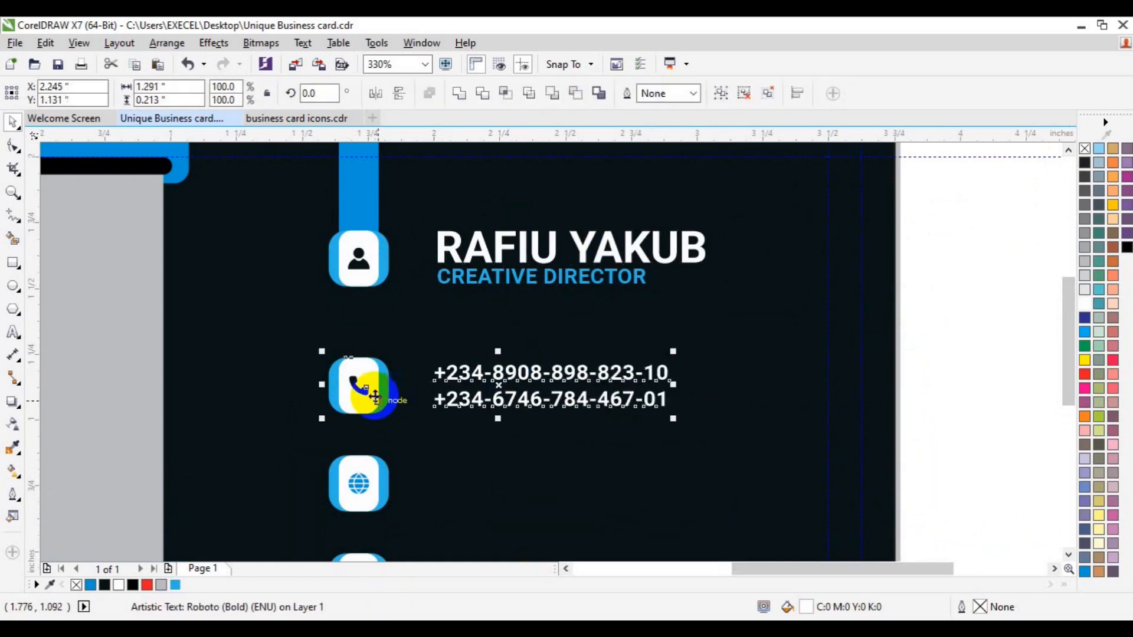
pyautogui.click(932, 319)
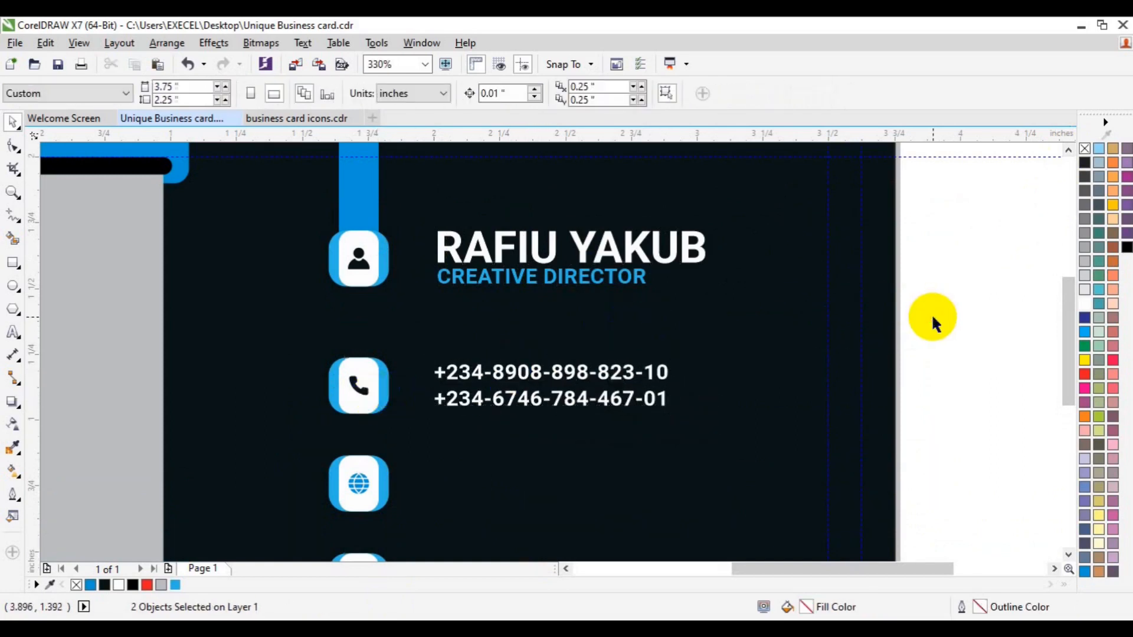
pyautogui.click(606, 277)
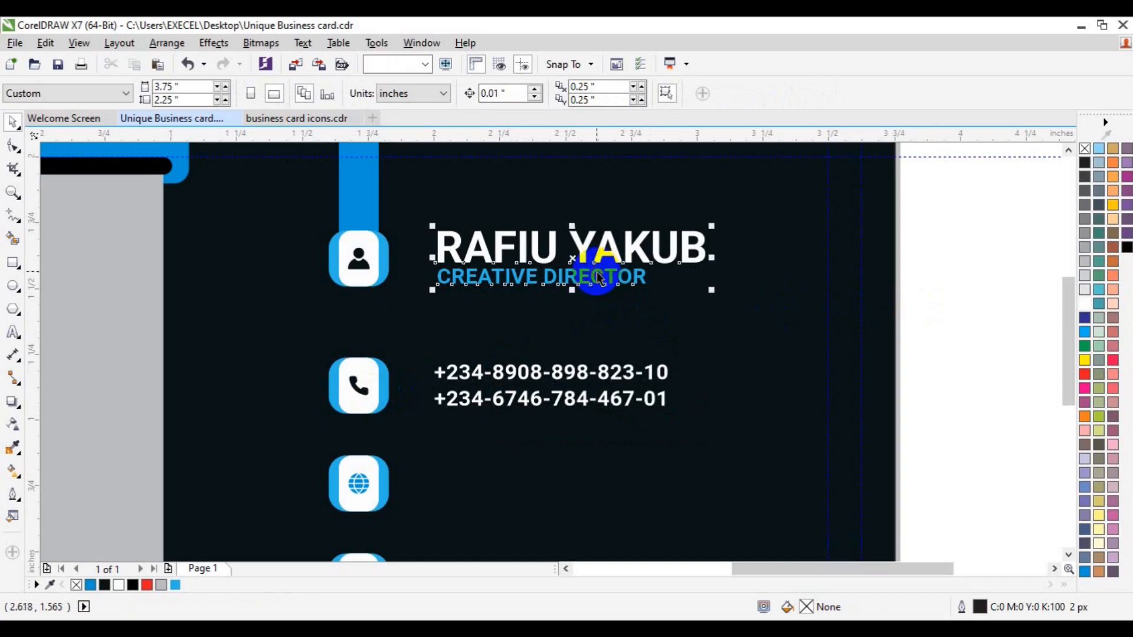
pyautogui.keyDown('shift'); pyautogui.click(522, 410); pyautogui.keyUp('shift')
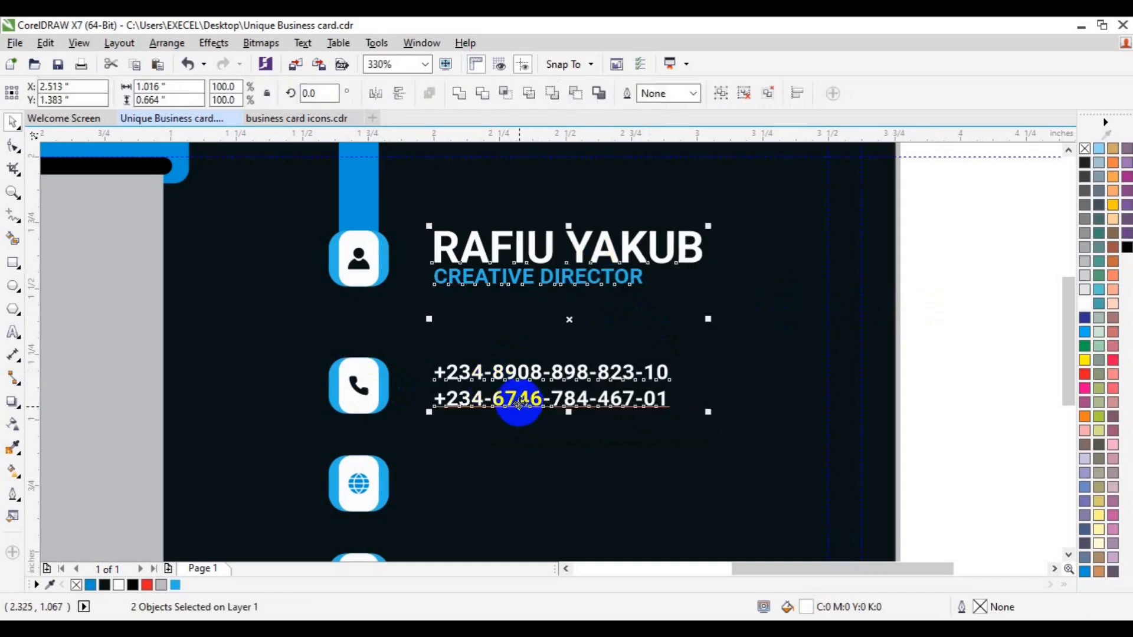
pyautogui.click(1059, 546)
pyautogui.scroll(-3, 1067, 554)
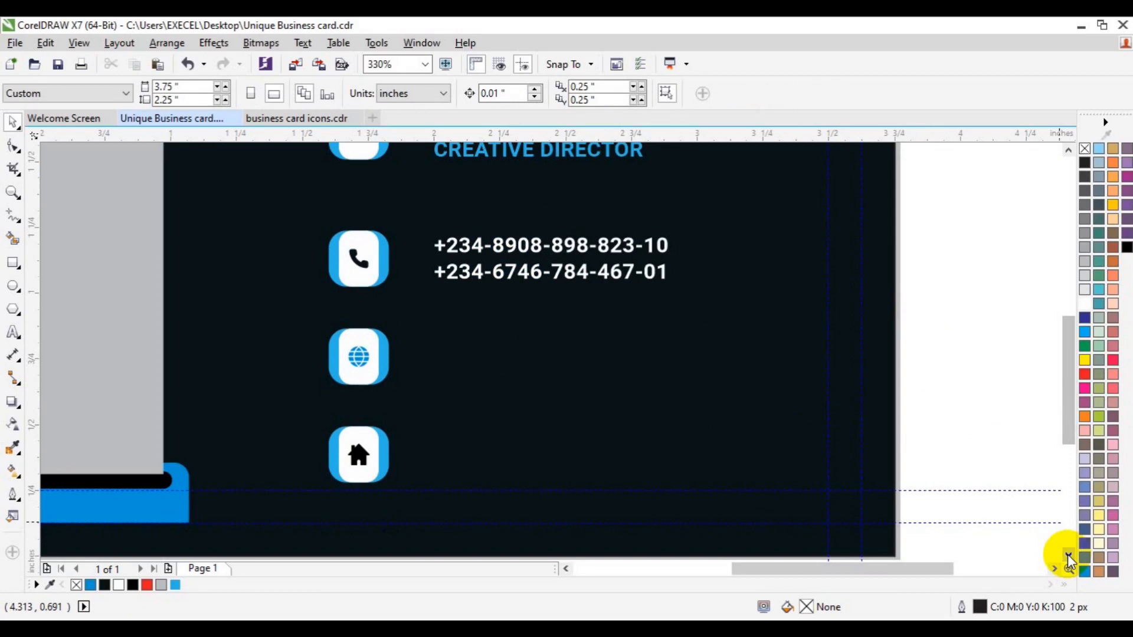
pyautogui.click(574, 271)
pyautogui.moveTo(574, 272); pyautogui.dragTo(548, 358)
pyautogui.click(11, 331)
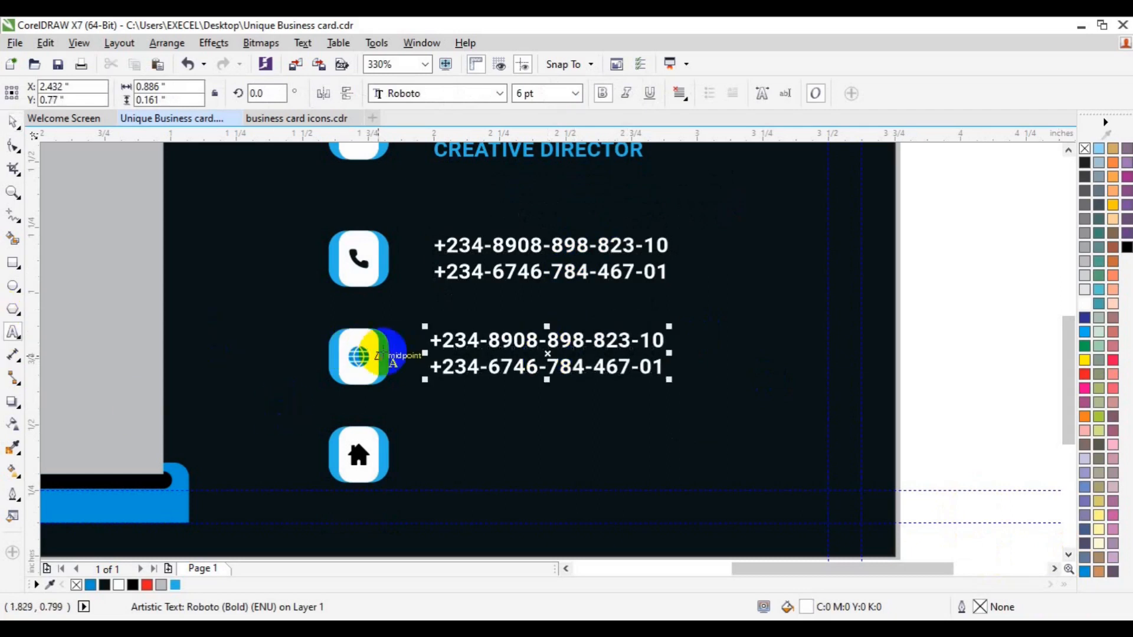
pyautogui.doubleClick(439, 341)
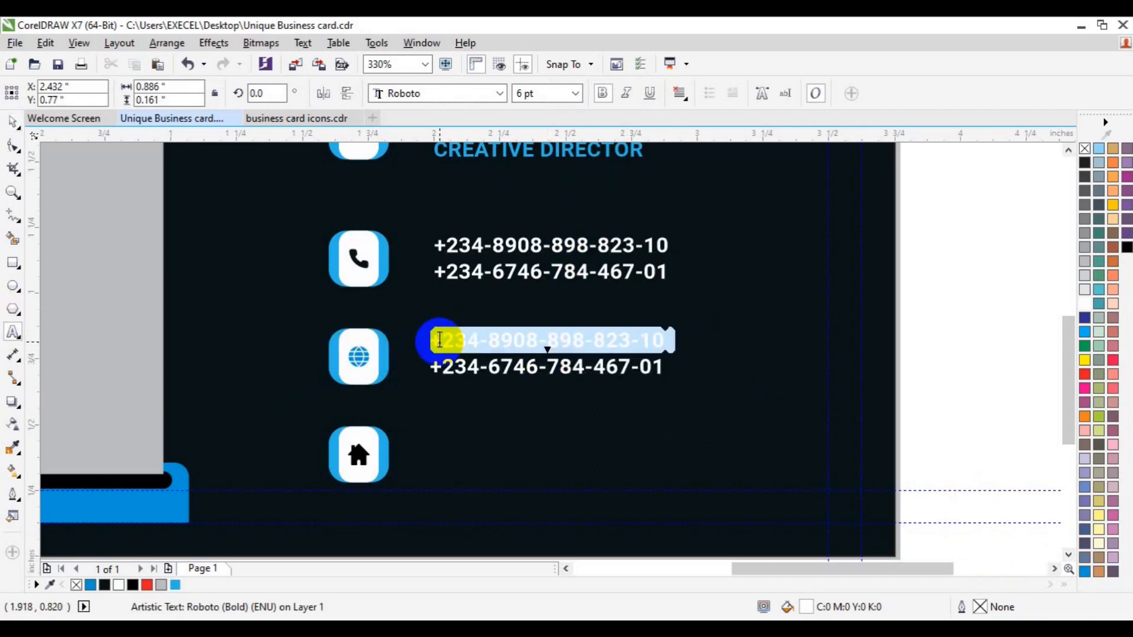
pyautogui.write('hello')
pyautogui.write('@your')
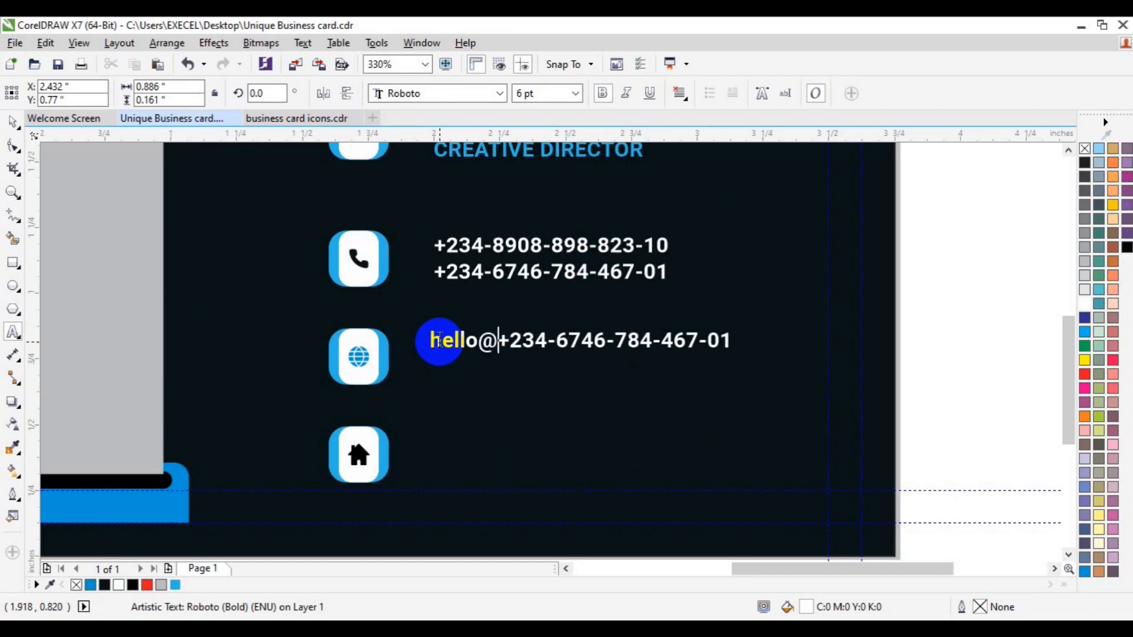
pyautogui.write('webit.com')
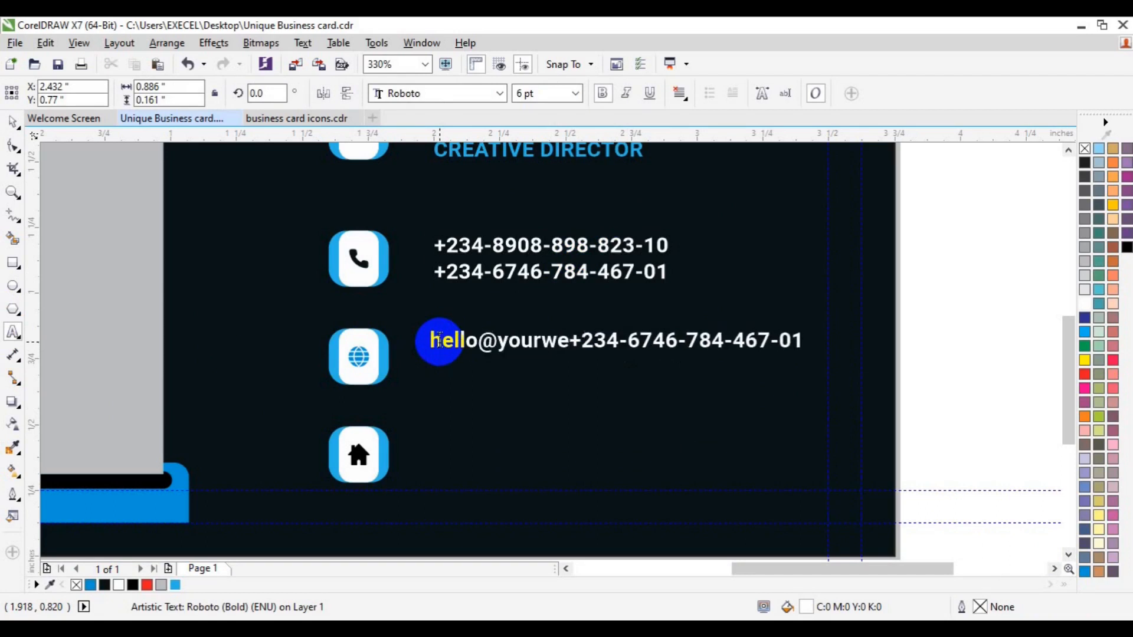
pyautogui.press('Return')
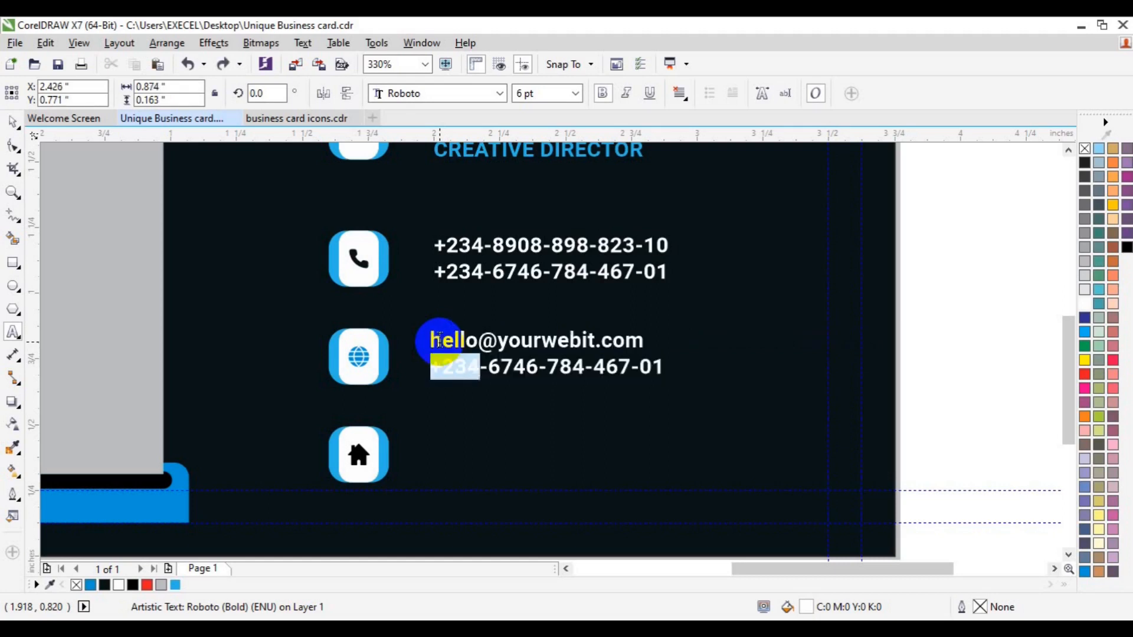
pyautogui.hotkey('shift', 'Right')
pyautogui.hotkey('shift', 'Right')
pyautogui.hotkey('shift', 'Right')
pyautogui.hotkey('shift', 'Right')
pyautogui.hotkey('shift', 'Right')
pyautogui.hotkey('shift', 'Right')
pyautogui.hotkey('shift', 'Right')
pyautogui.hotkey('shift', 'Right')
pyautogui.hotkey('shift', 'Right')
pyautogui.hotkey('shift', 'Right')
pyautogui.hotkey('shift', 'Right')
pyautogui.hotkey('shift', 'Right')
pyautogui.hotkey('shift', 'Right')
pyautogui.hotkey('shift', 'Right')
pyautogui.hotkey('shift', 'Right')
pyautogui.hotkey('shift', 'Right')
pyautogui.write('www')
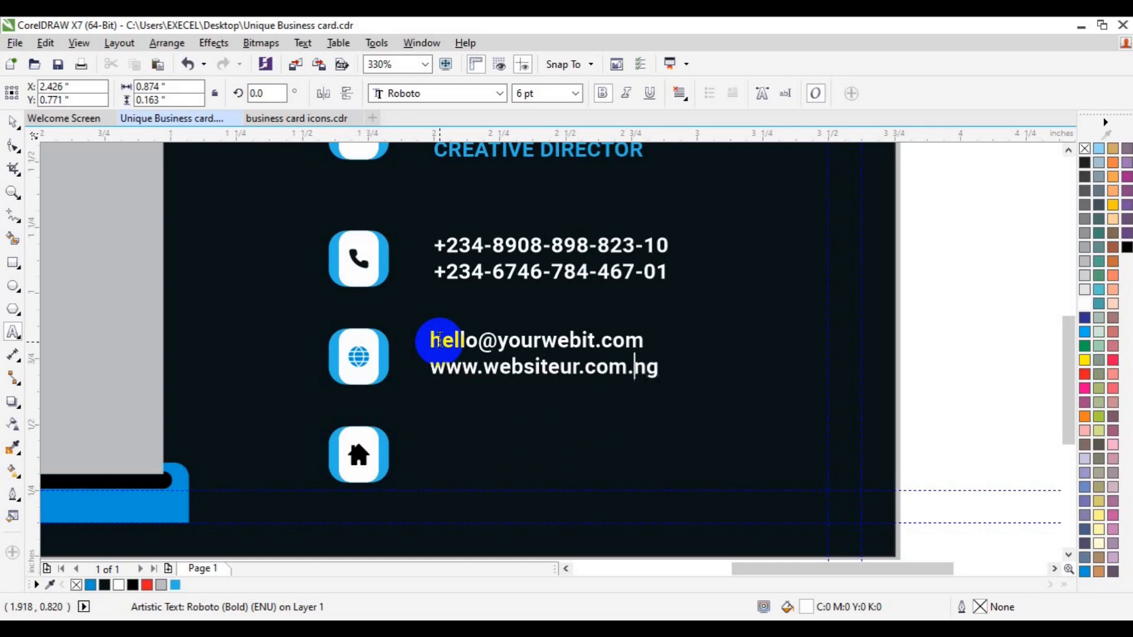
pyautogui.click(13, 120)
# Place a copy of the e-mail and website lines beside the house icon.
pyautogui.keyDown('shift'); pyautogui.click(361, 361); pyautogui.keyUp('shift')
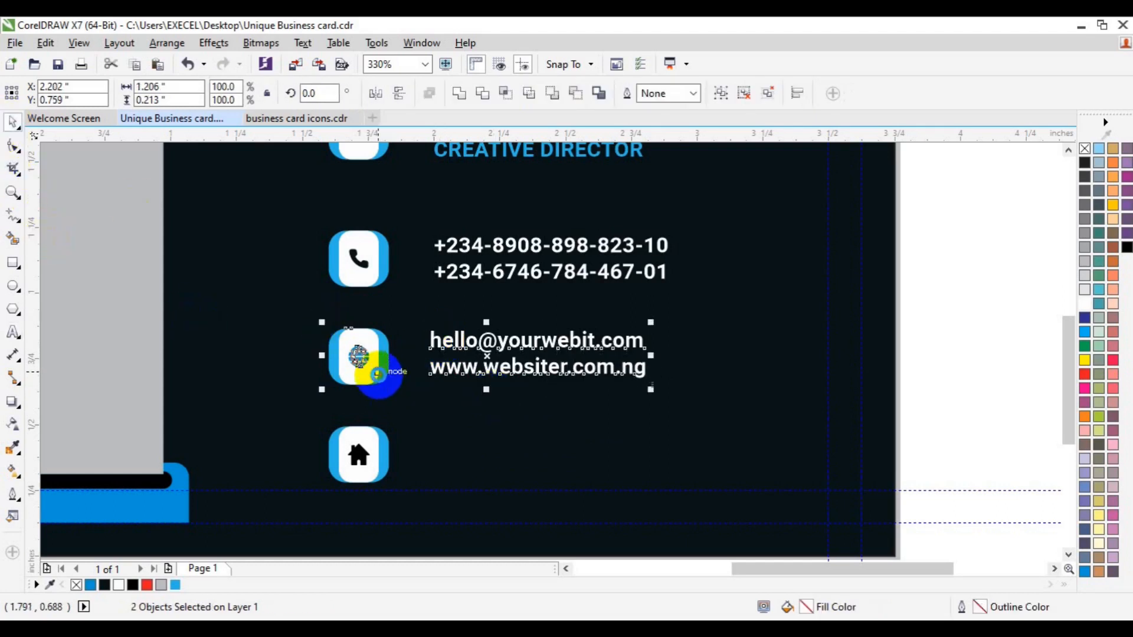
pyautogui.click(602, 275)
pyautogui.keyDown('shift'); pyautogui.click(546, 369); pyautogui.keyUp('shift')
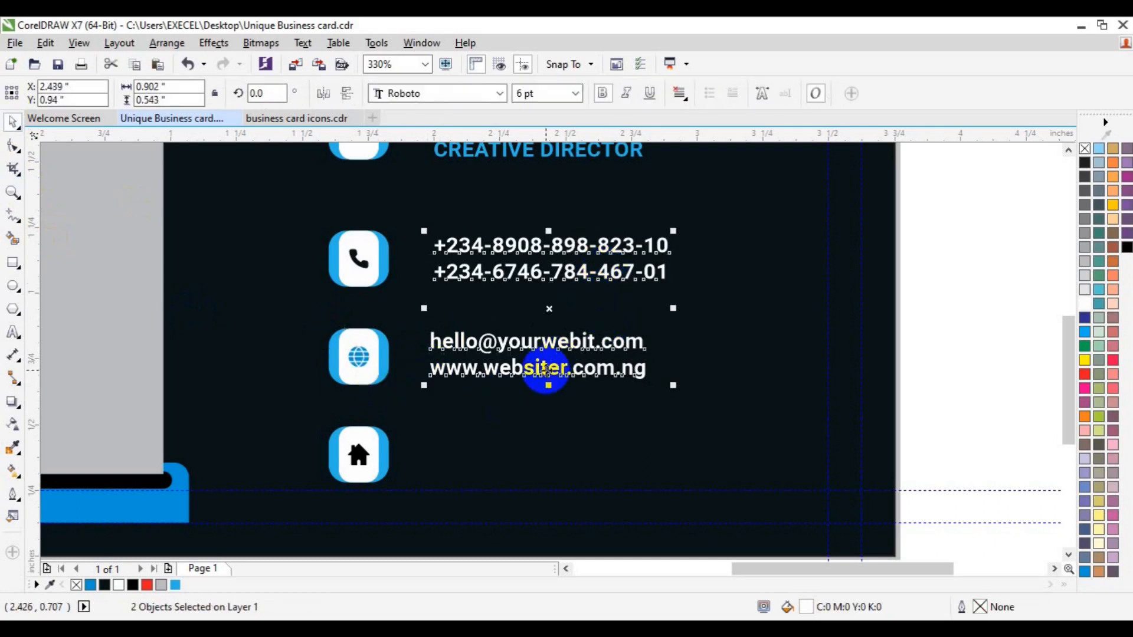
pyautogui.click(829, 322)
pyautogui.click(566, 370)
pyautogui.moveTo(562, 370); pyautogui.dragTo(522, 460)
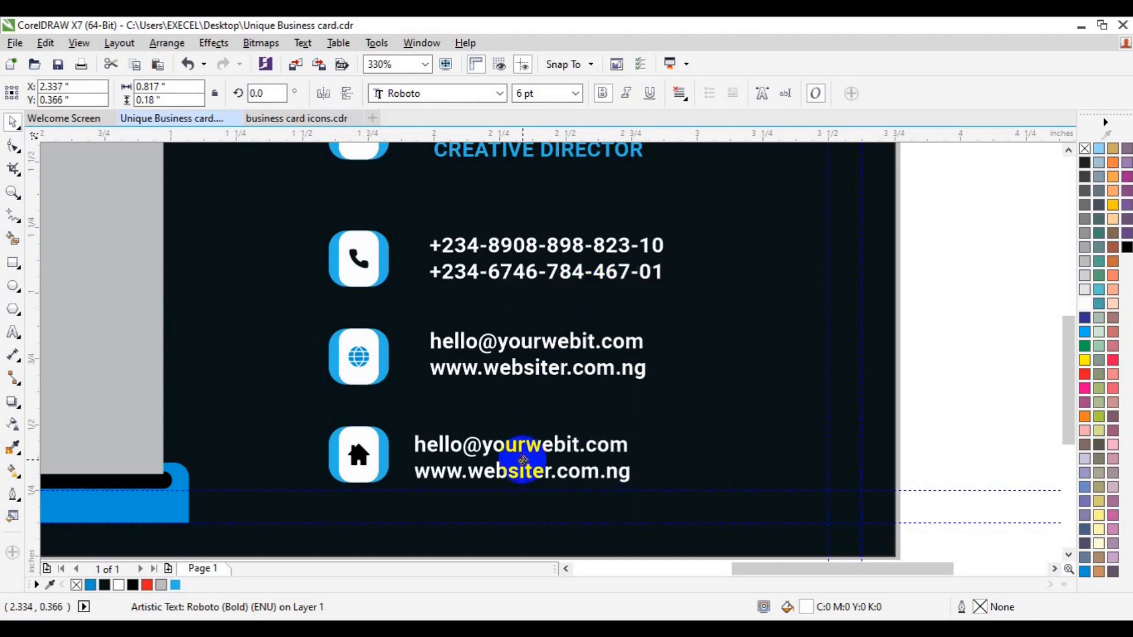
# Replace the house-icon copy with a two-line street address.
pyautogui.click(8, 337)
pyautogui.click(419, 439)
pyautogui.hotkey('ctrl', 'a')
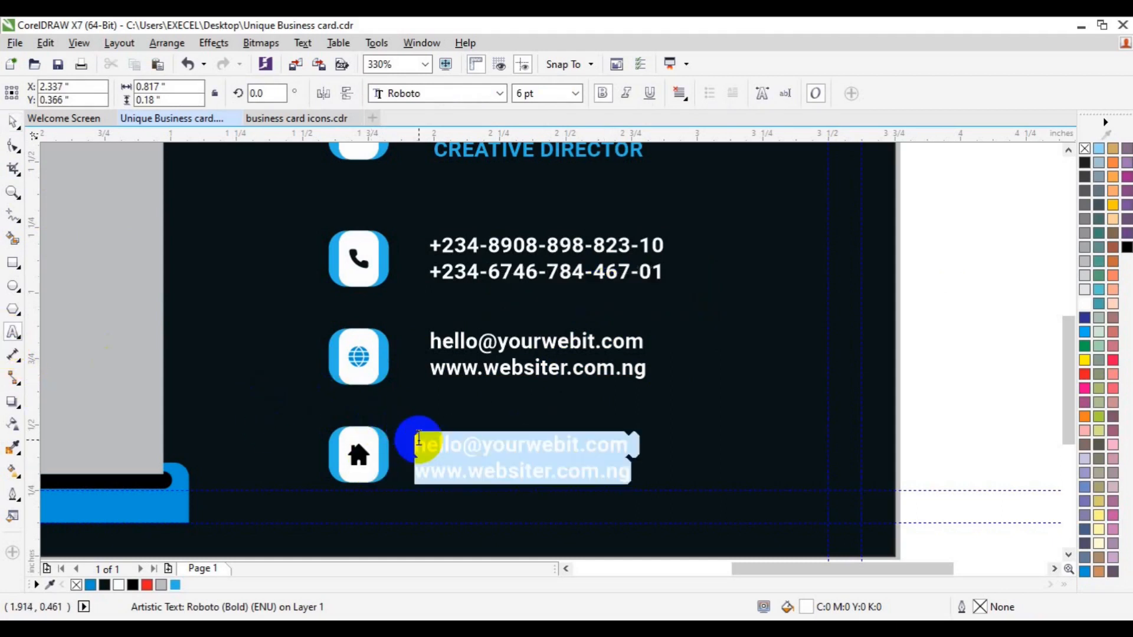
pyautogui.write('Ur - address here street')
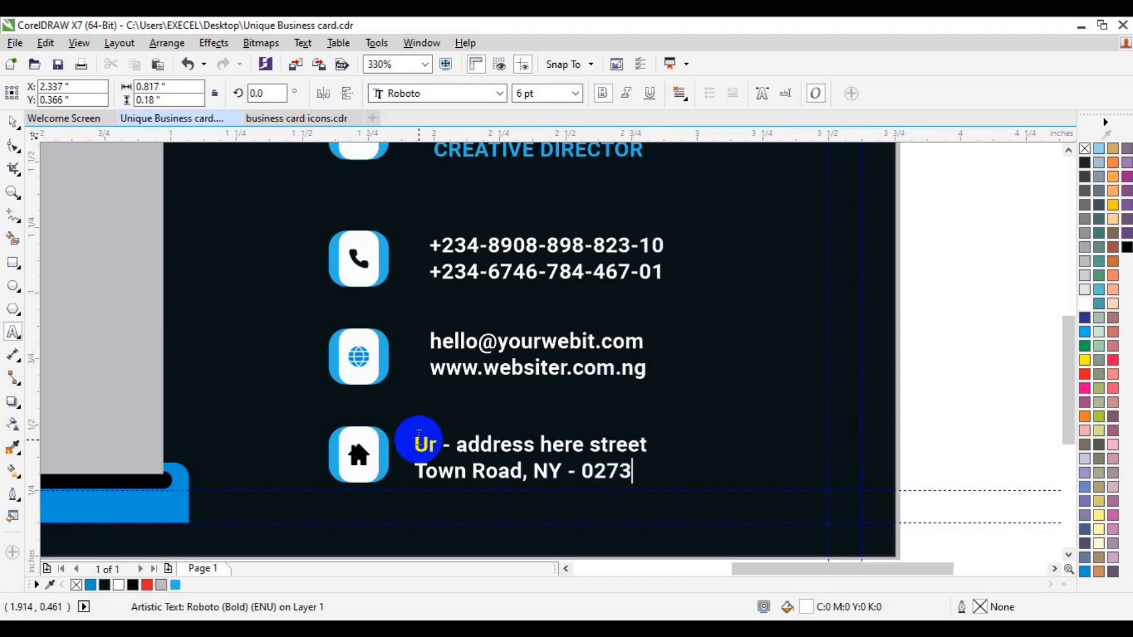
pyautogui.click(13, 122)
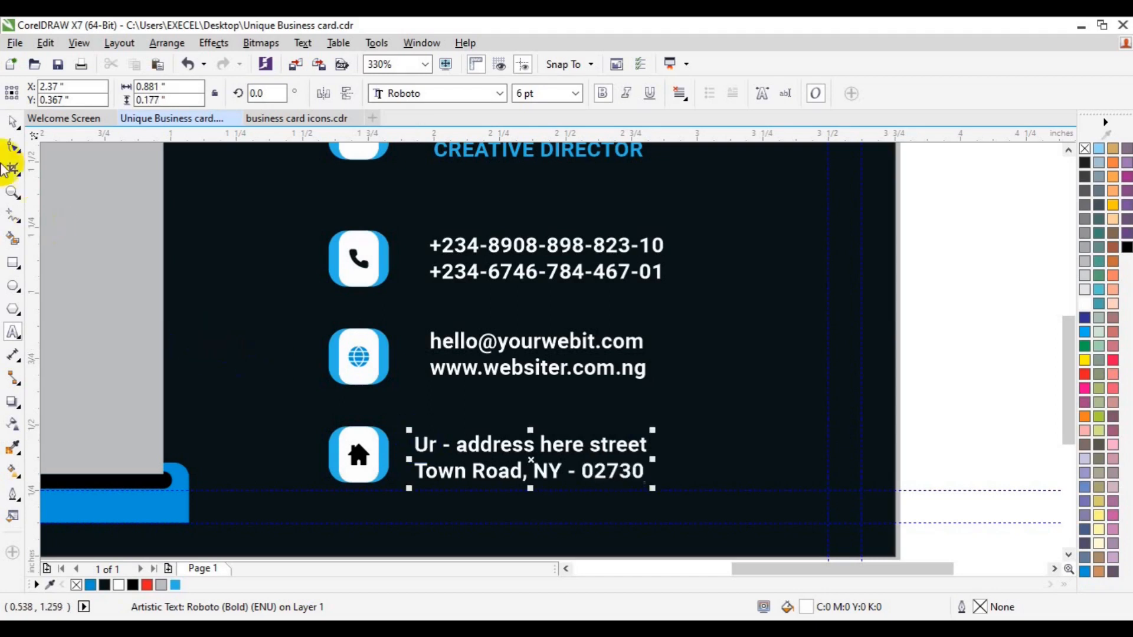
# Group the phone and web text and left-align all contact lines with the CREATIVE DIRECTOR title.
pyautogui.keyDown('shift'); pyautogui.click(362, 472); pyautogui.keyUp('shift')
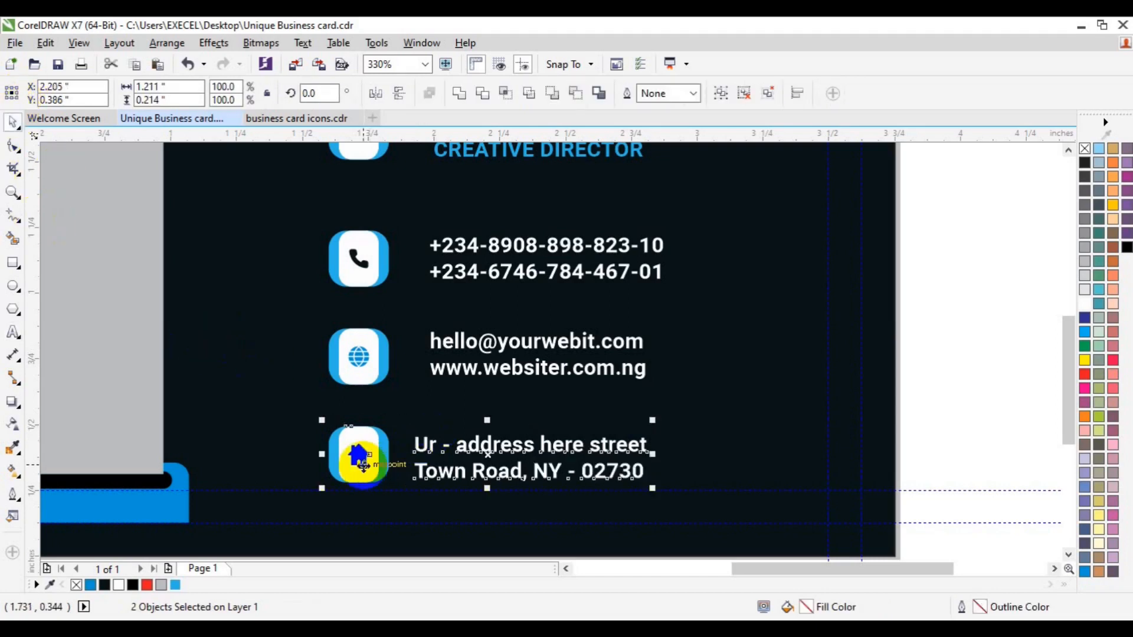
pyautogui.click(612, 362)
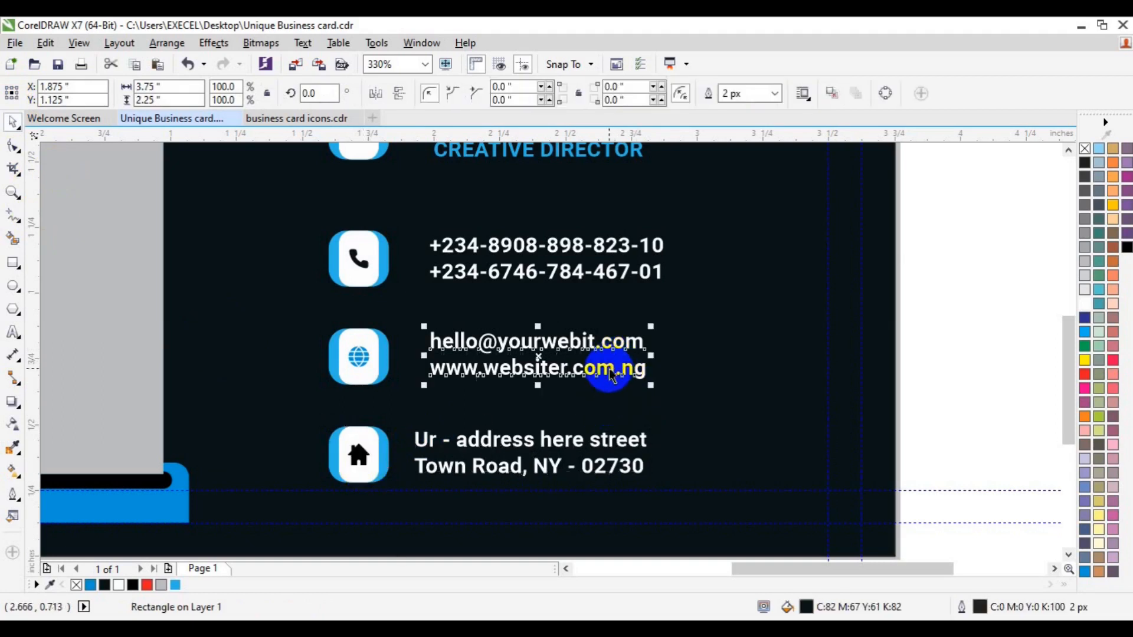
pyautogui.click(571, 278)
pyautogui.keyDown('shift'); pyautogui.click(570, 275); pyautogui.keyUp('shift')
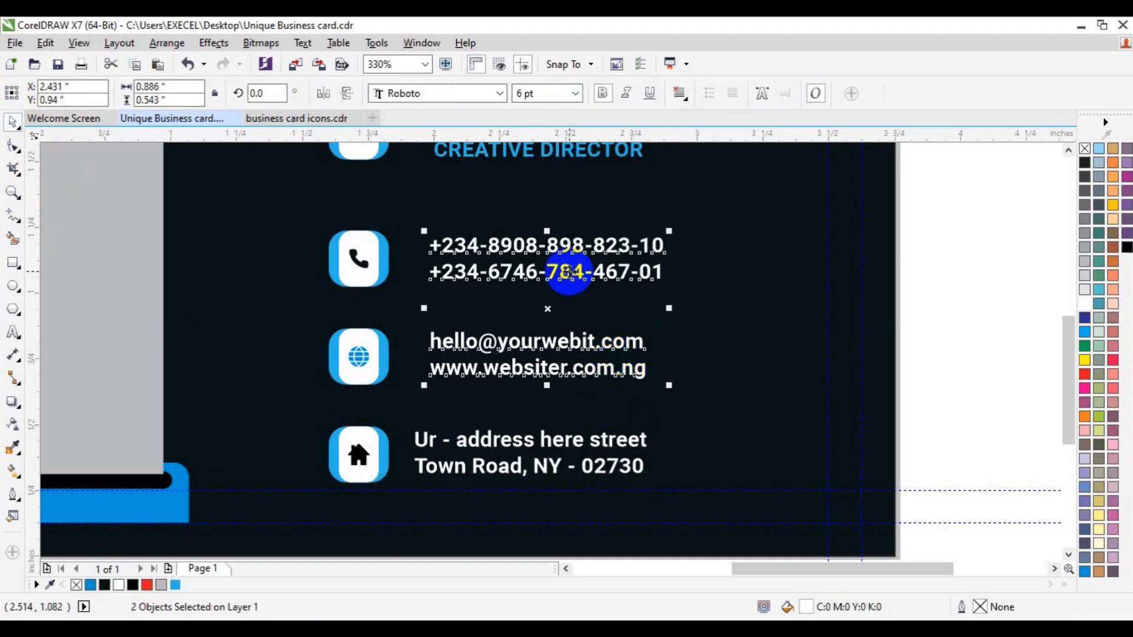
pyautogui.hotkey('ctrl', 'g')
pyautogui.keyDown('shift'); pyautogui.click(519, 440); pyautogui.keyUp('shift')
pyautogui.press('l')
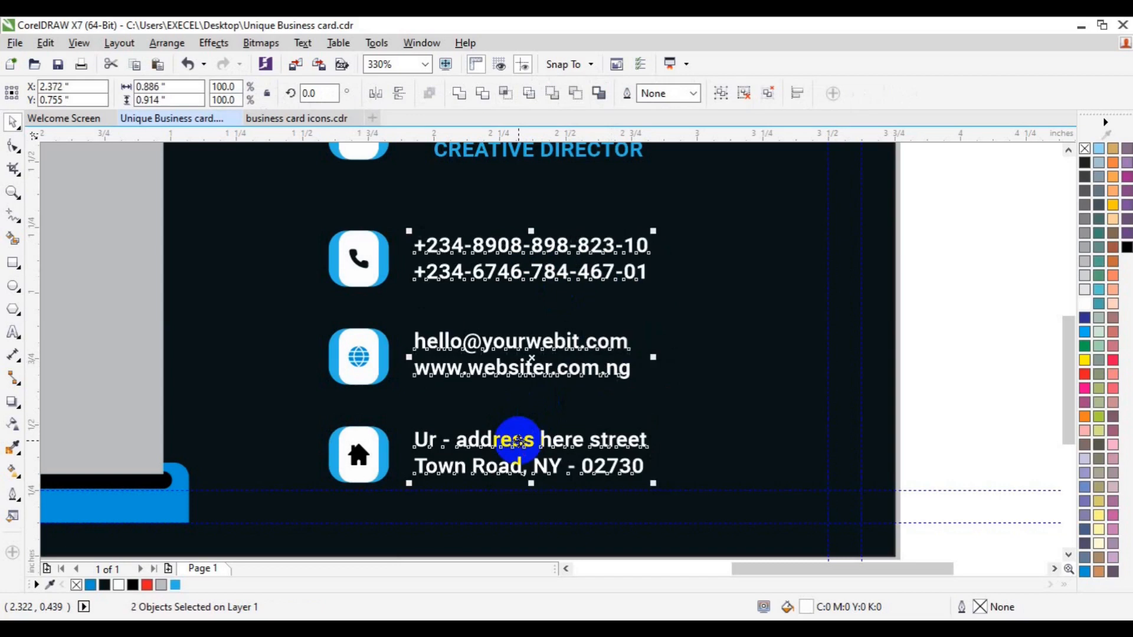
pyautogui.hotkey('ctrl', 'g')
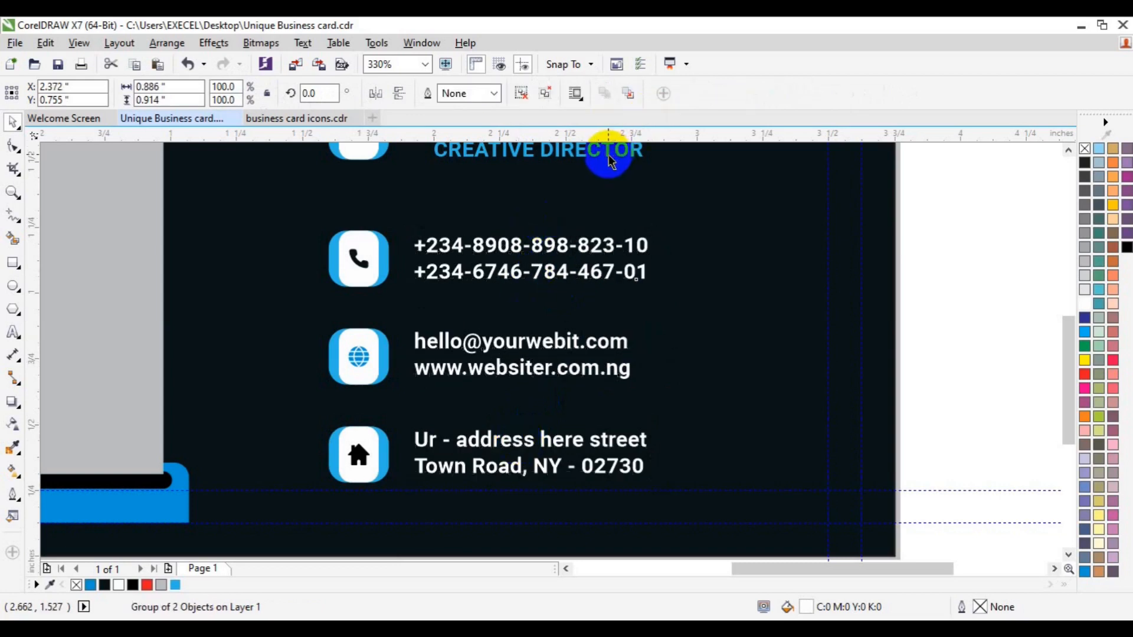
pyautogui.keyDown('shift'); pyautogui.click(610, 159); pyautogui.keyUp('shift')
pyautogui.press('l')
pyautogui.click(30, 187)
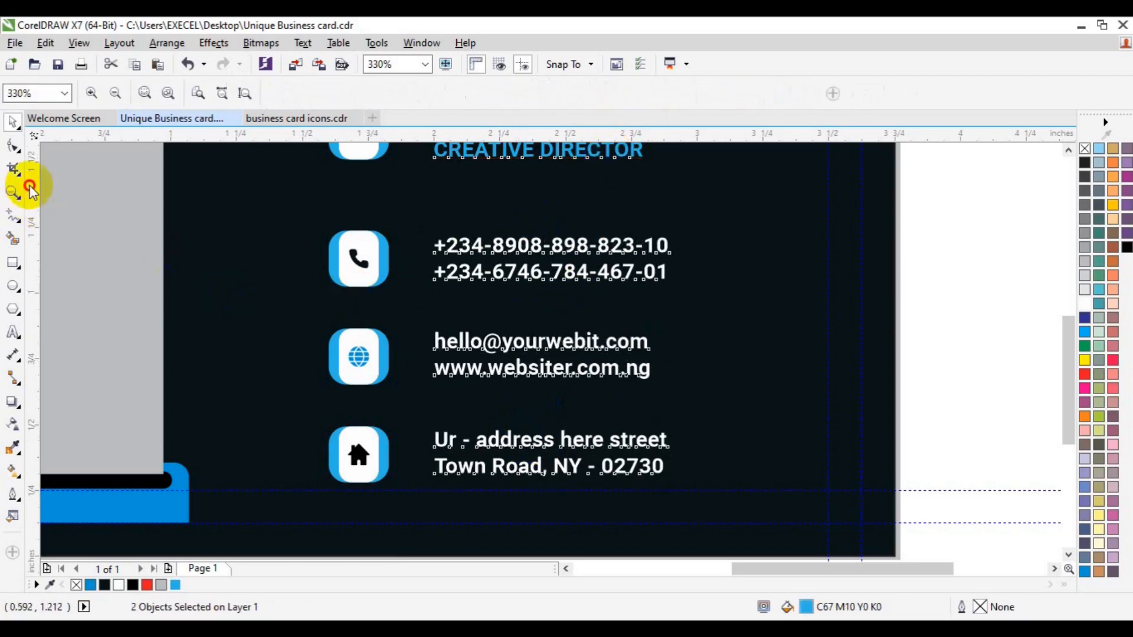
# Duplicate the name text onto the grey panel and give it the dark navy fill.
pyautogui.click(114, 93)
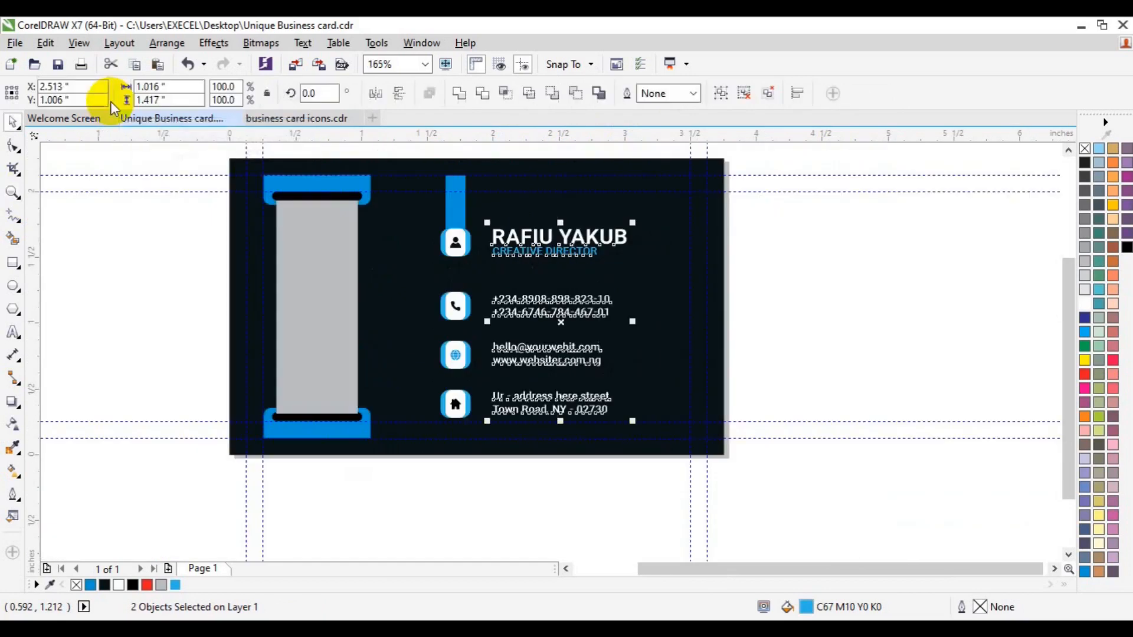
pyautogui.click(785, 281)
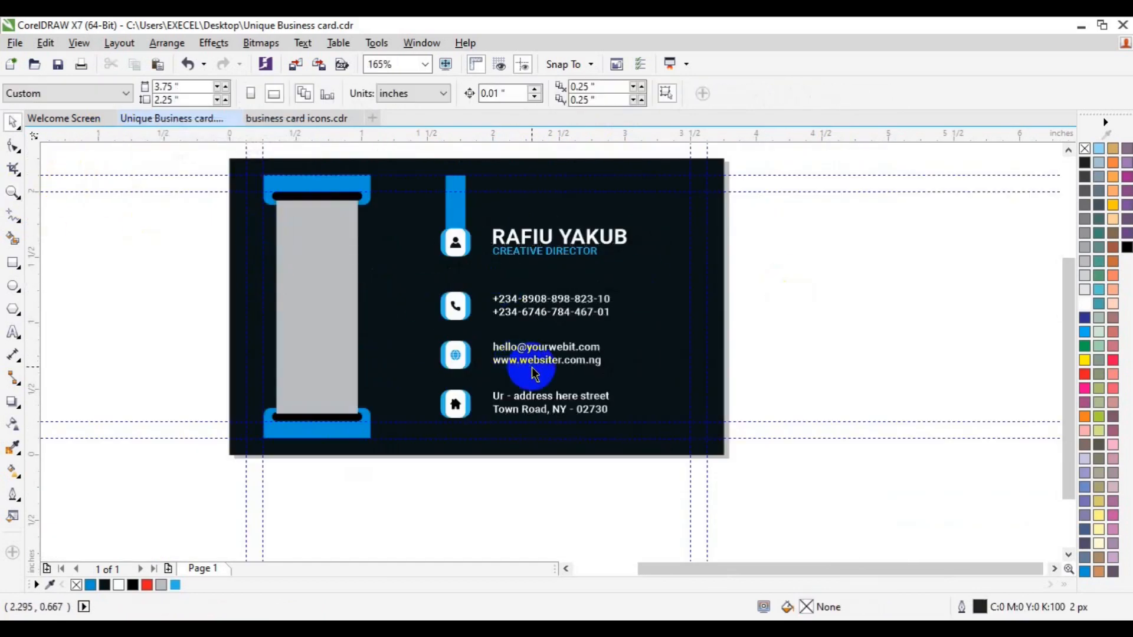
pyautogui.click(546, 242)
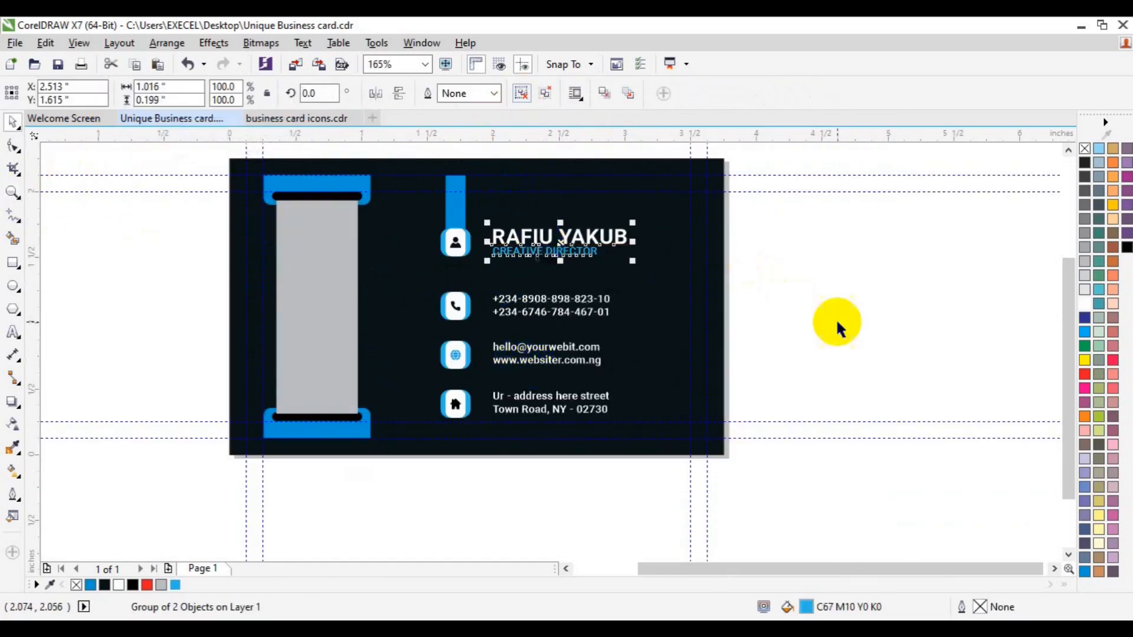
pyautogui.click(594, 257)
pyautogui.click(578, 231)
pyautogui.hotkey('ctrl', 'd')
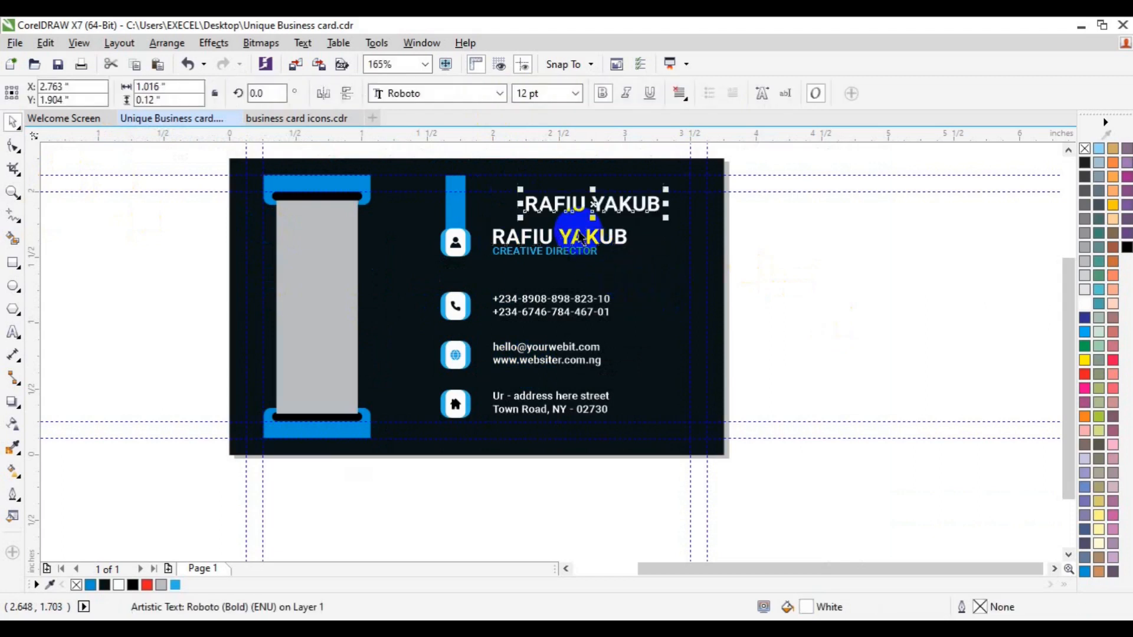
pyautogui.moveTo(593, 213); pyautogui.dragTo(328, 336)
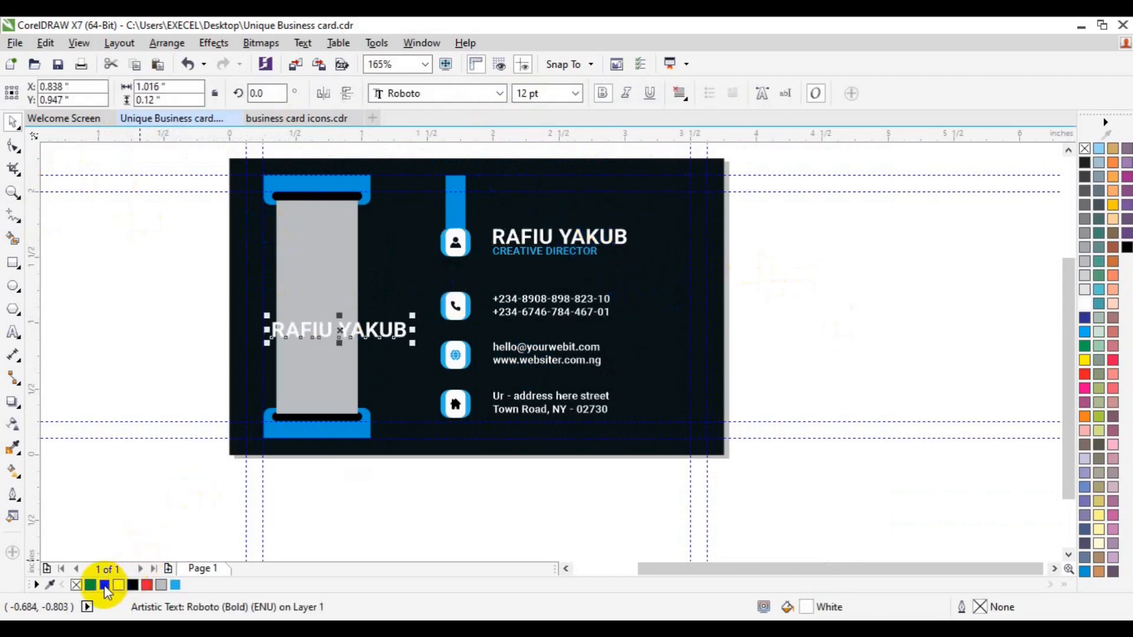
pyautogui.click(105, 585)
# Retype the copy as EXCEL GRAPHICS AND MULTIMEDIA at 10 pt.
pyautogui.click(13, 333)
pyautogui.click(279, 336)
pyautogui.write('EXCEL G')
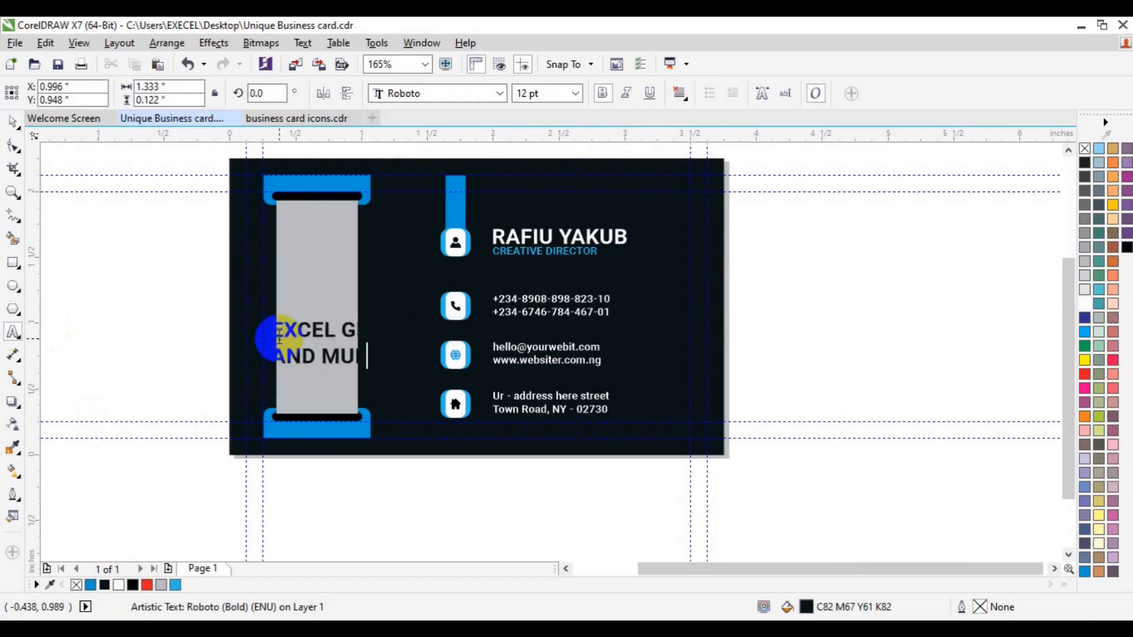
pyautogui.hotkey('ctrl', 'a')
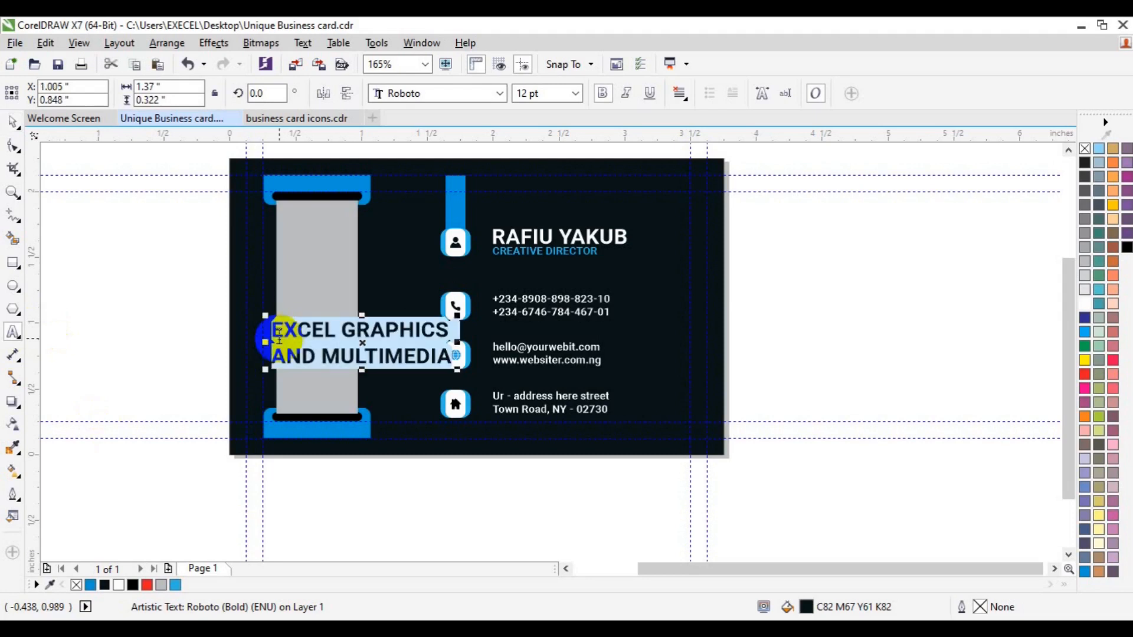
pyautogui.click(575, 95)
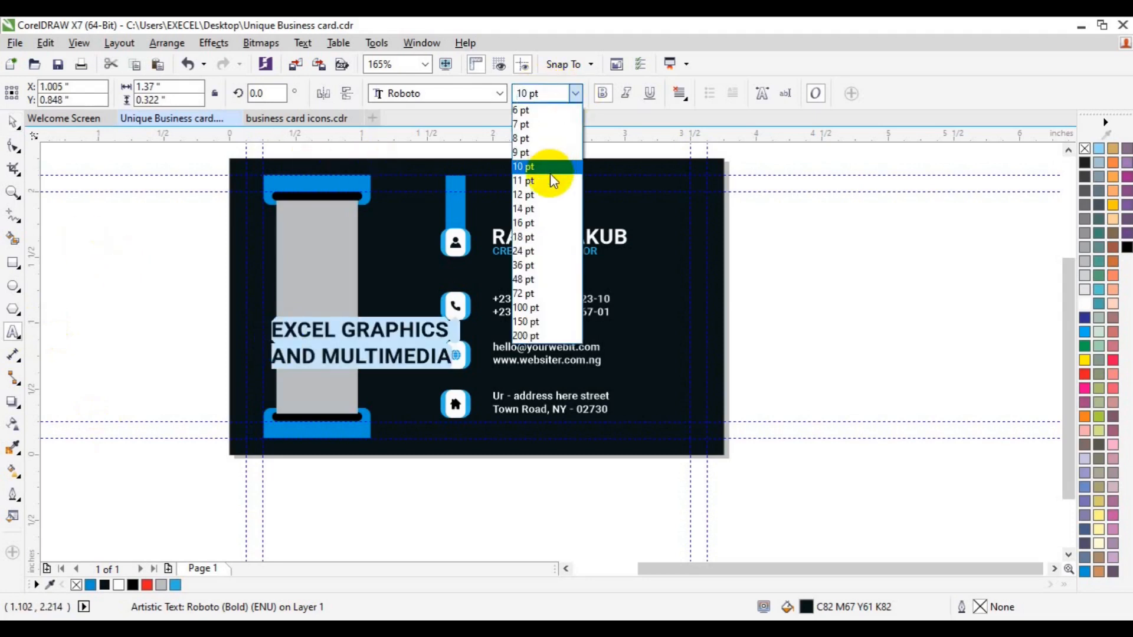
pyautogui.click(550, 173)
pyautogui.click(14, 123)
# Rotate the company name to 90 degrees, undoing an accidental whole-card rotation.
pyautogui.click(353, 342)
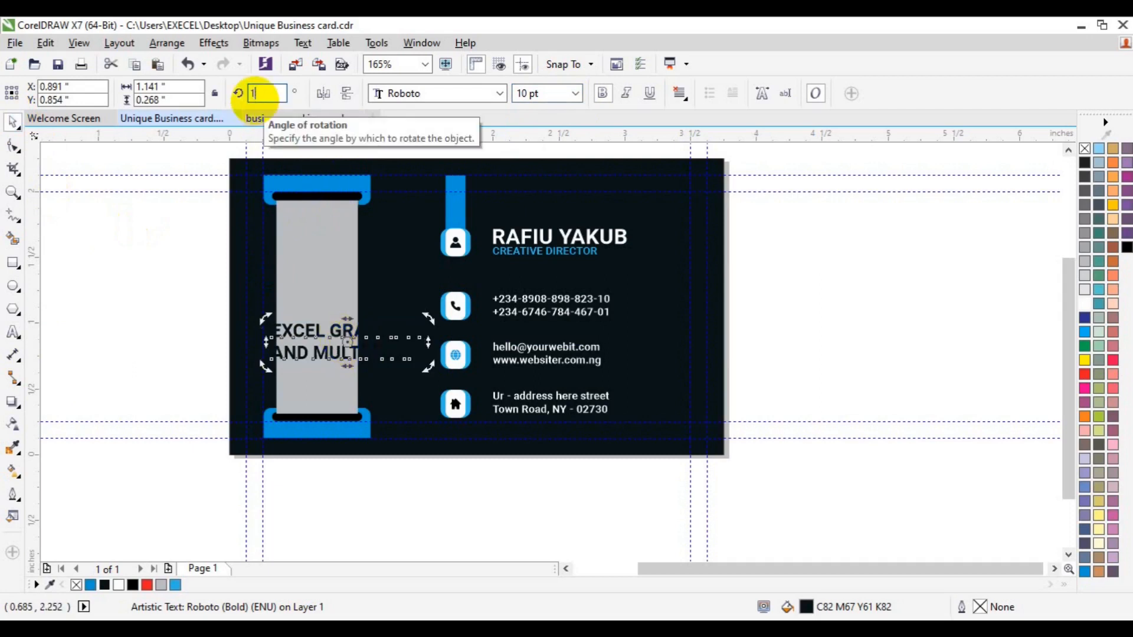
pyautogui.press('Return')
pyautogui.hotkey('ctrl', 'a')
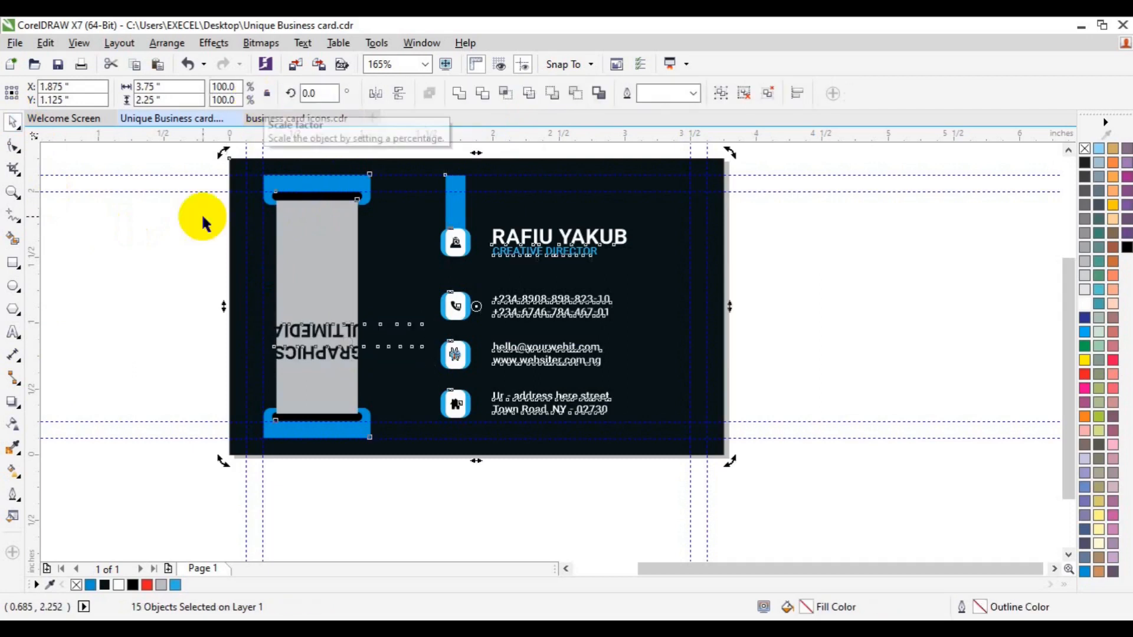
pyautogui.click(197, 376)
pyautogui.hotkey('ctrl', 'z')
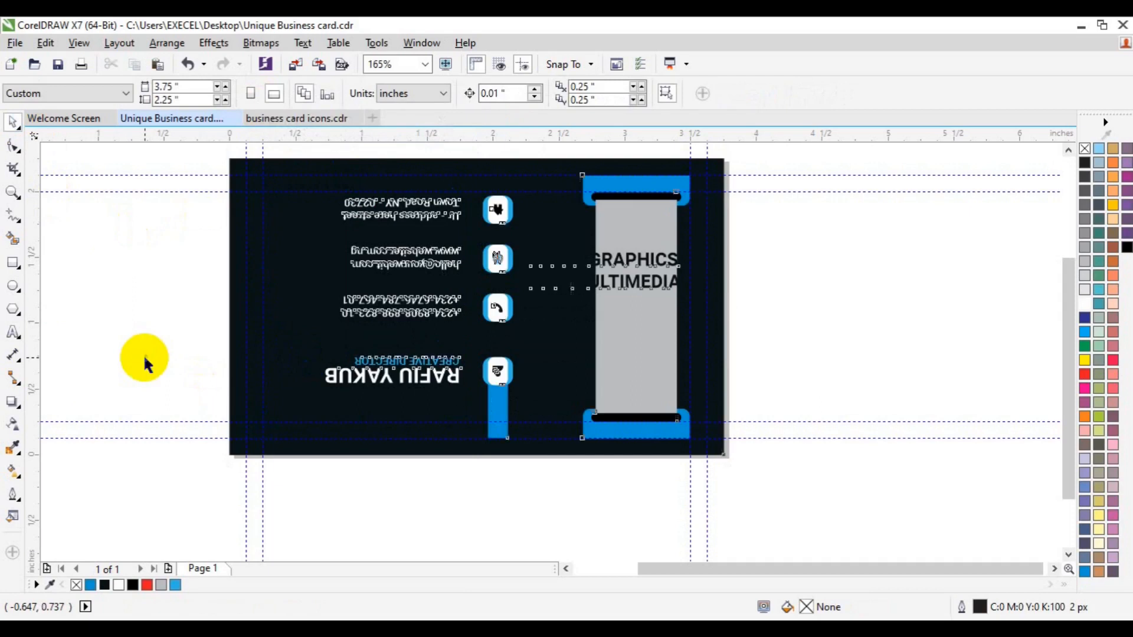
pyautogui.click(166, 313)
pyautogui.click(306, 360)
pyautogui.click(306, 359)
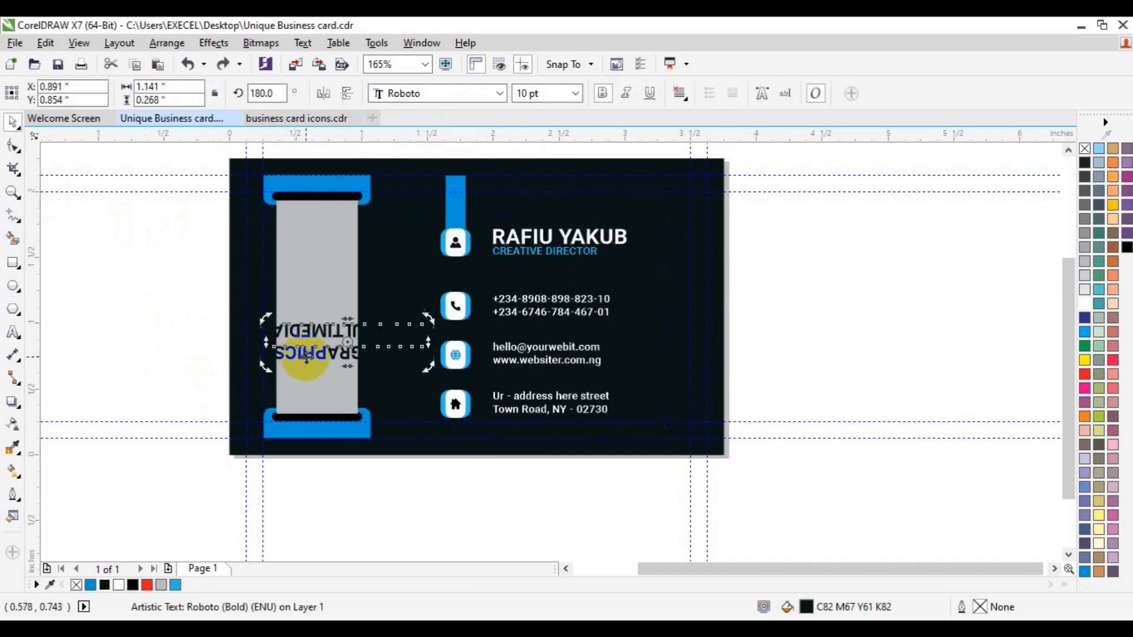
pyautogui.doubleClick(265, 93)
pyautogui.write('90')
pyautogui.press('Return')
# Centre the vertical company name horizontally and vertically on the grey panel.
pyautogui.click(85, 226)
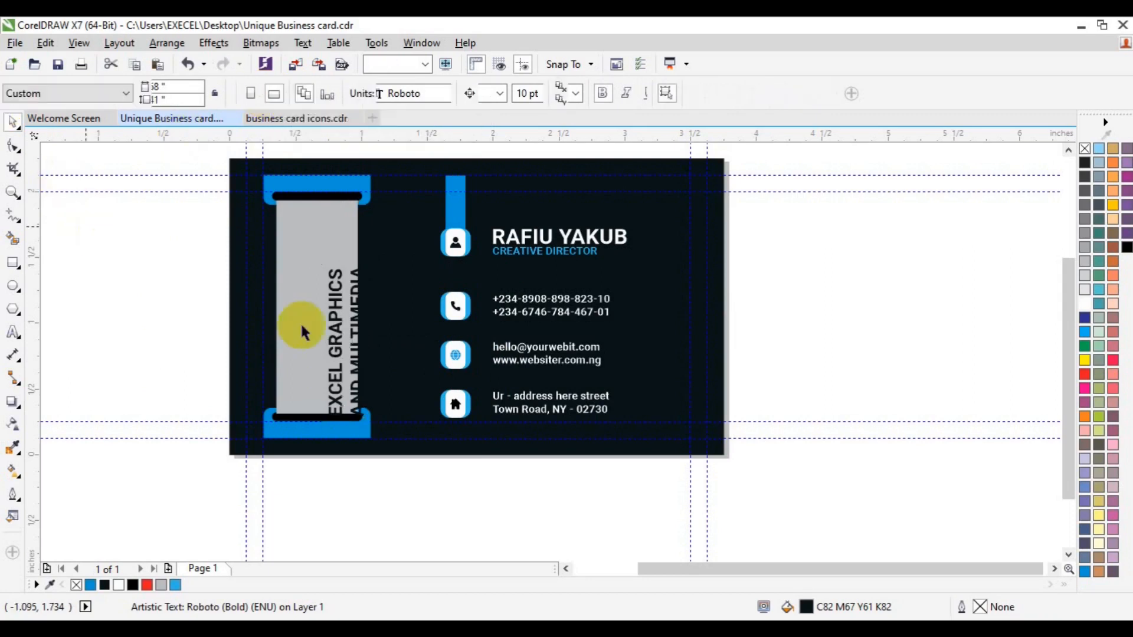
pyautogui.moveTo(337, 345); pyautogui.dragTo(310, 316)
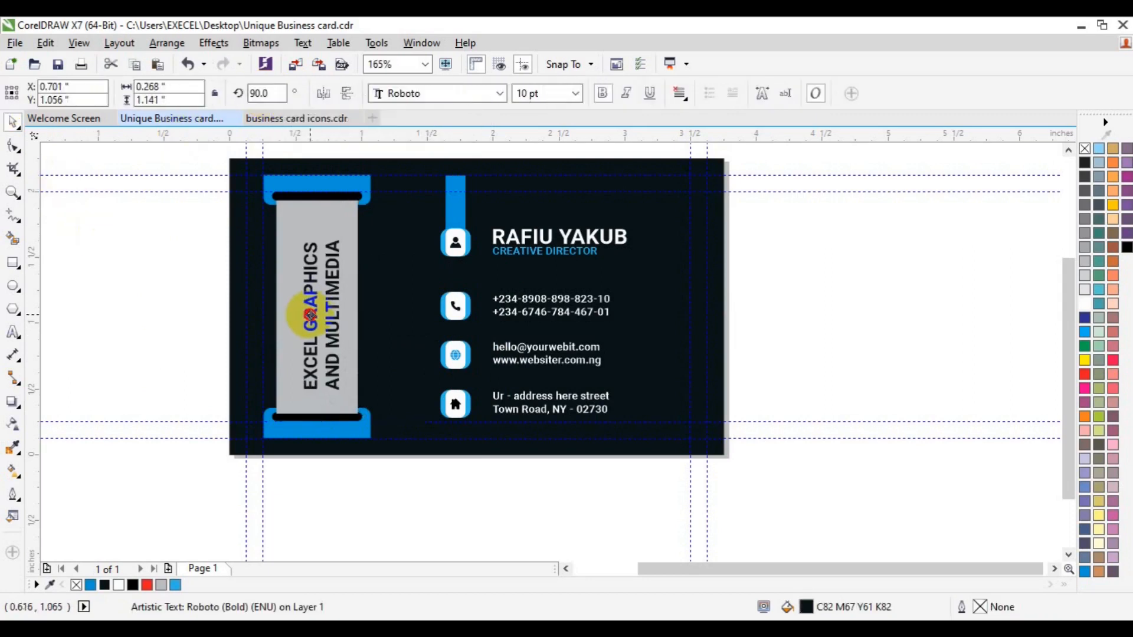
pyautogui.keyDown('shift'); pyautogui.click(357, 332); pyautogui.keyUp('shift')
pyautogui.press('c')
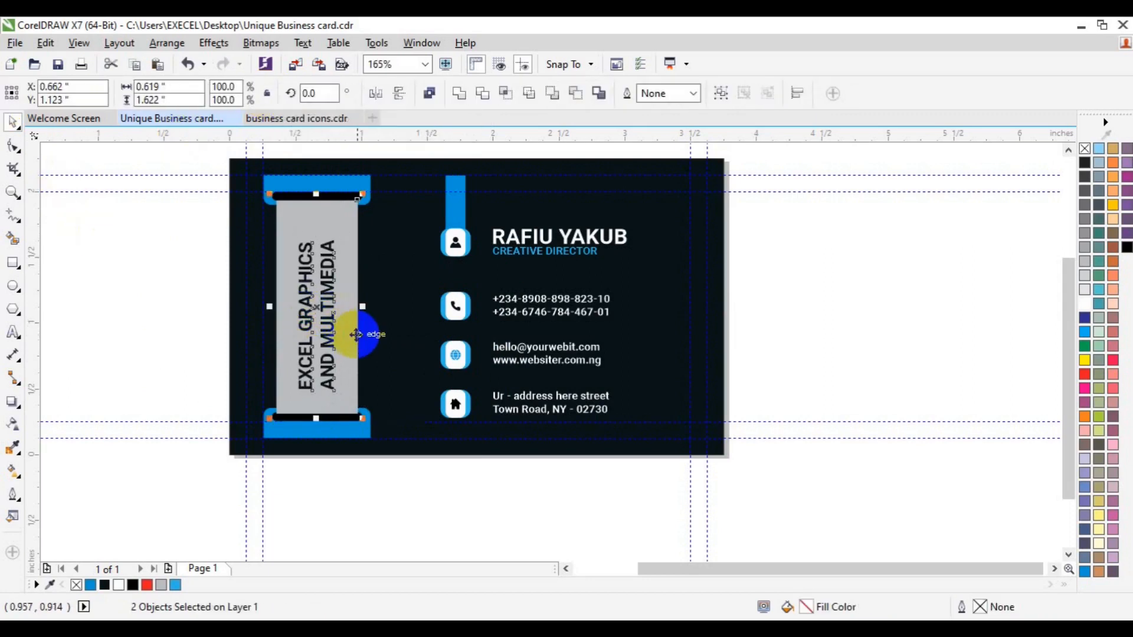
pyautogui.press('e')
pyautogui.click(841, 278)
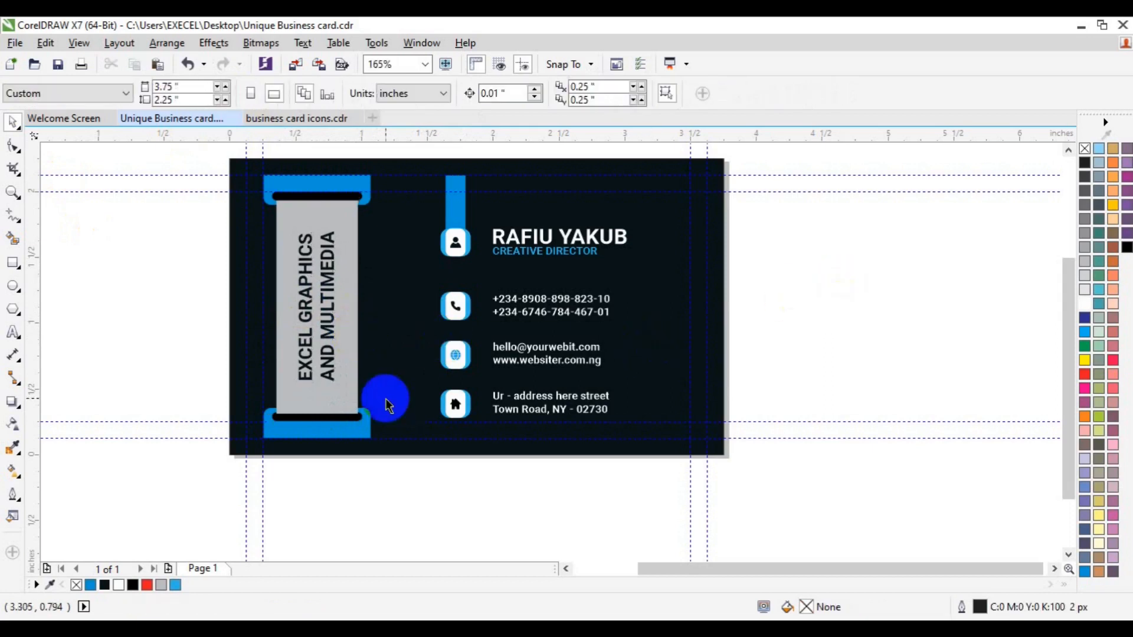